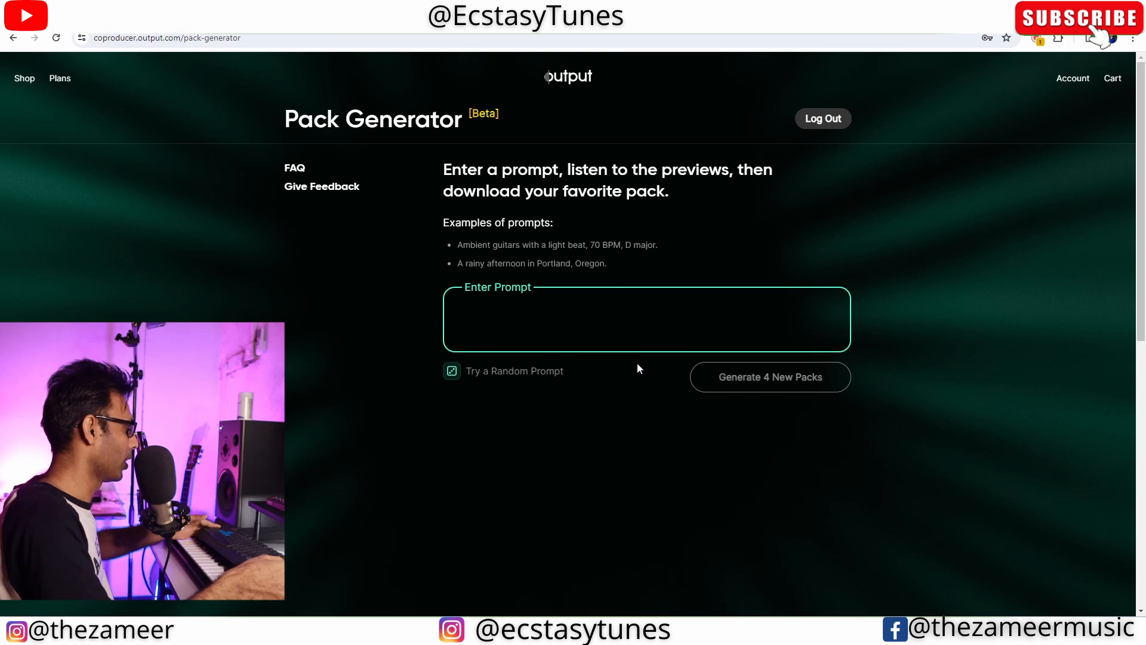
# Step: Generate four new packs from the prompt "nylon guitar 80 bpm strumming melody"
pyautogui.write('ny')
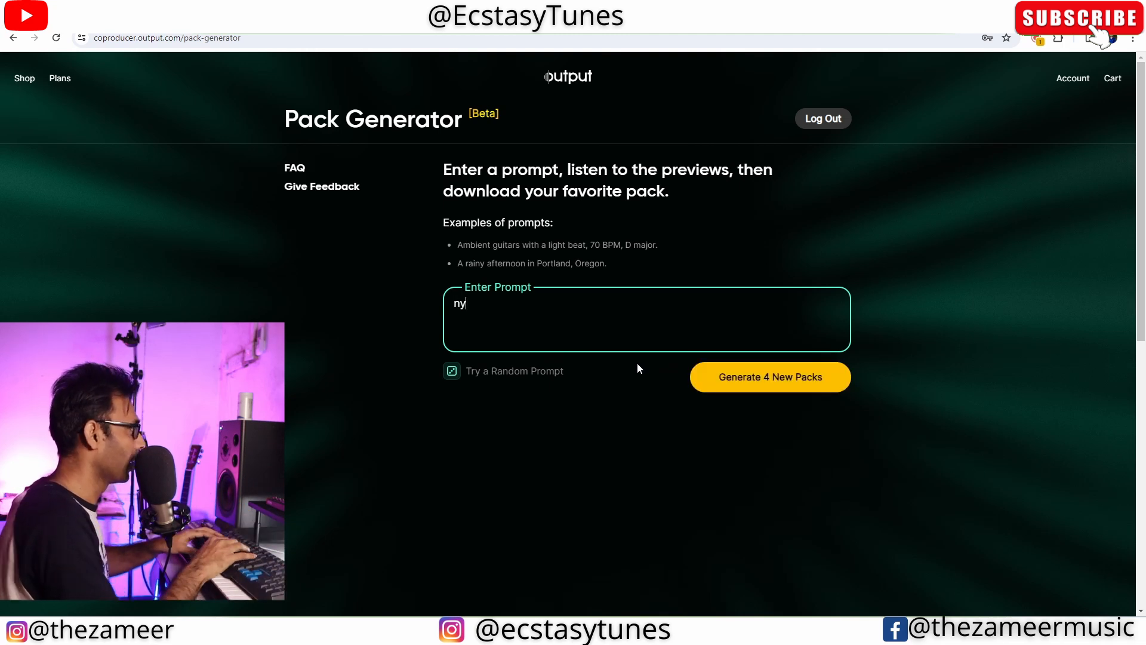
pyautogui.write('lon guitar ')
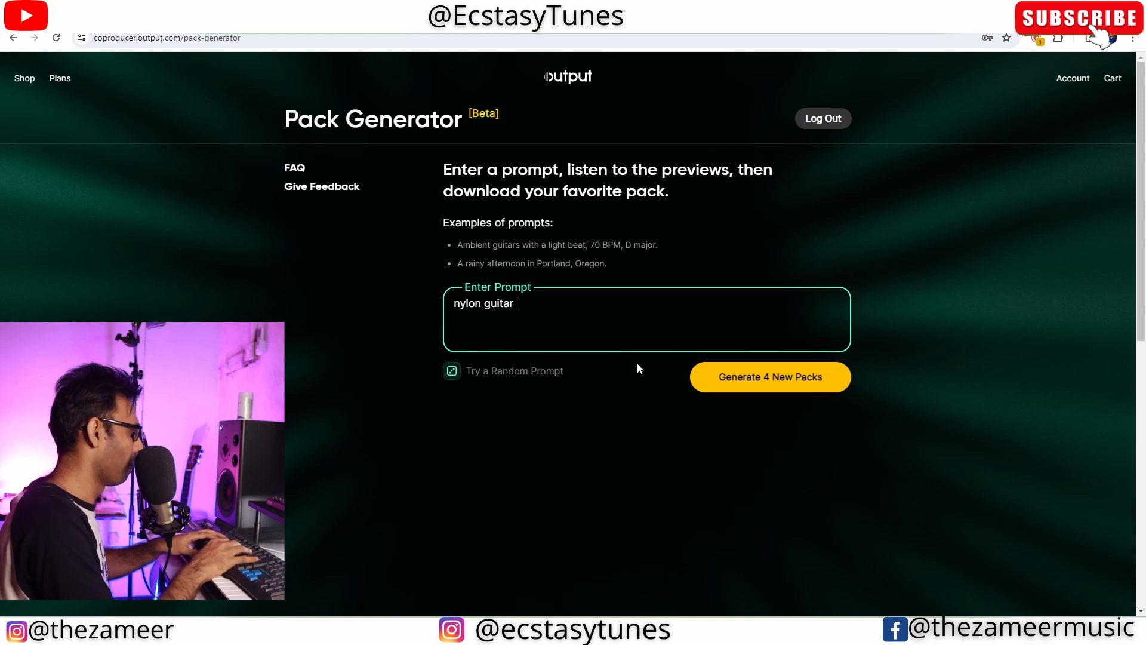
pyautogui.write('80 ')
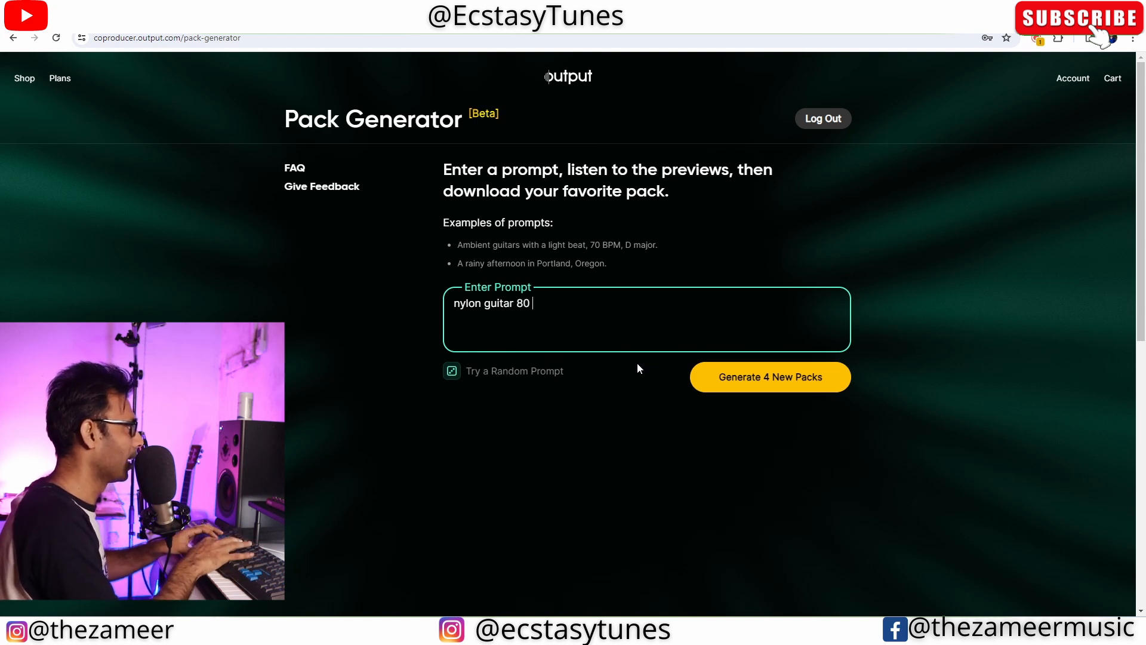
pyautogui.write('bpm st')
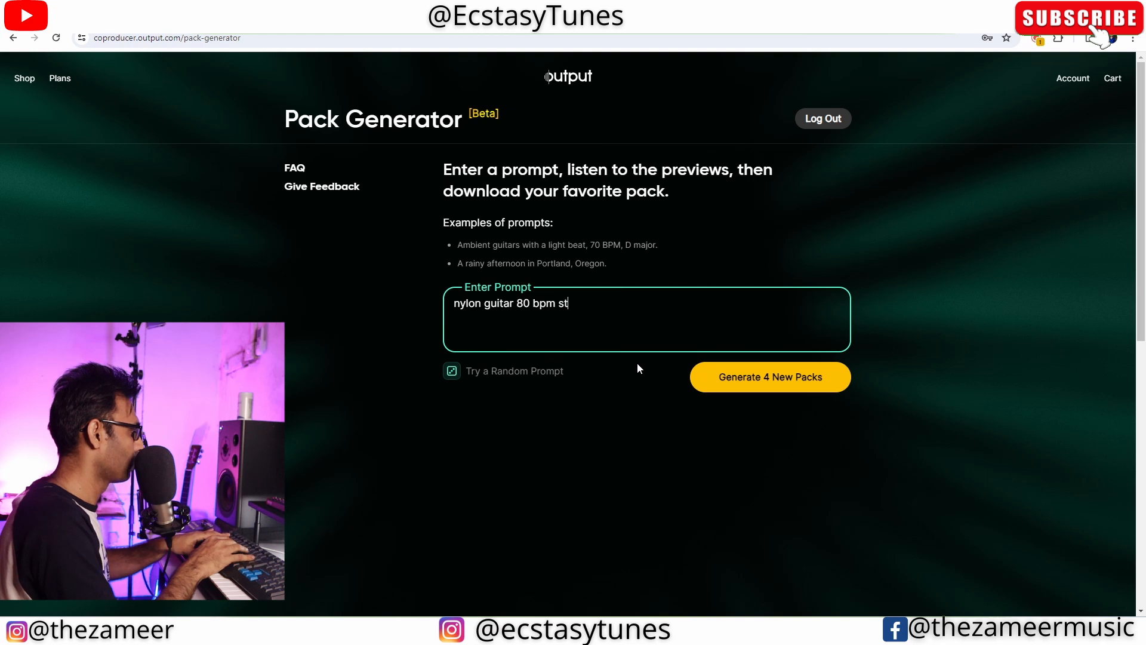
pyautogui.write('rumming')
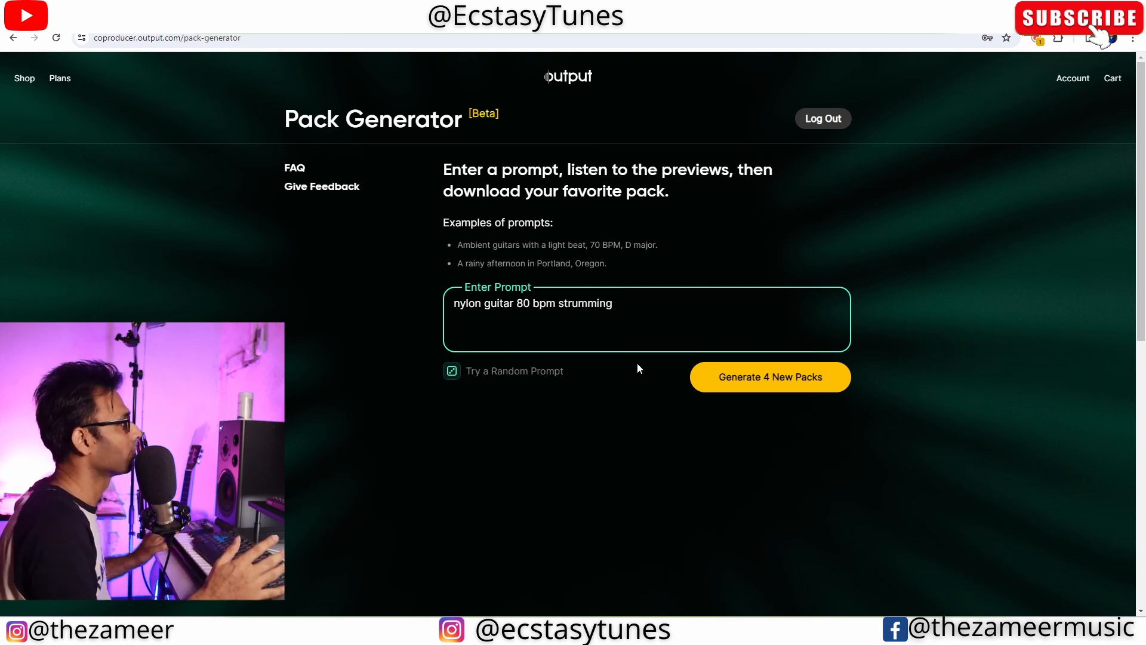
pyautogui.write(' melody')
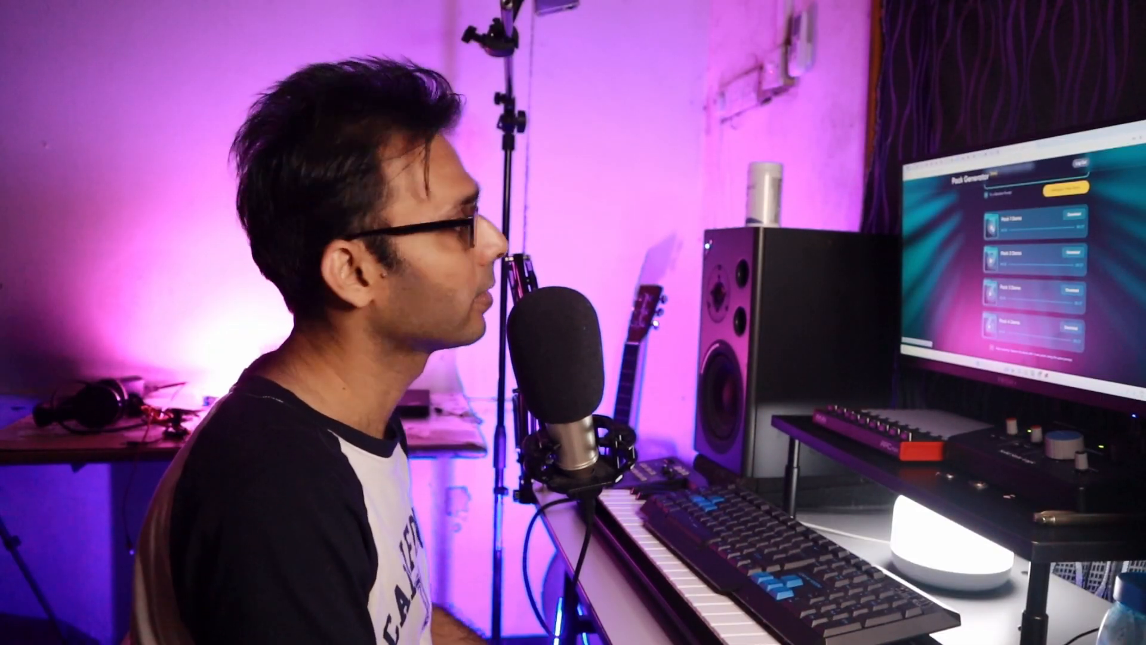
# Step: Listen to the demos of Pack 1, Pack 2 and Pack 3
pyautogui.click(474, 225)
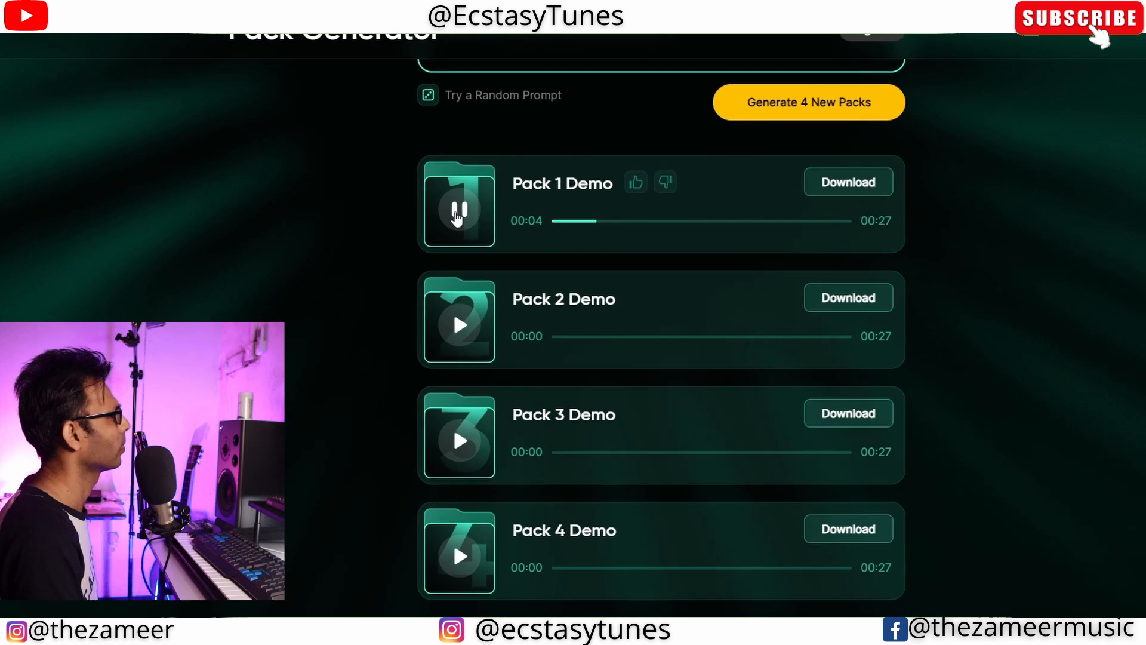
pyautogui.click(458, 325)
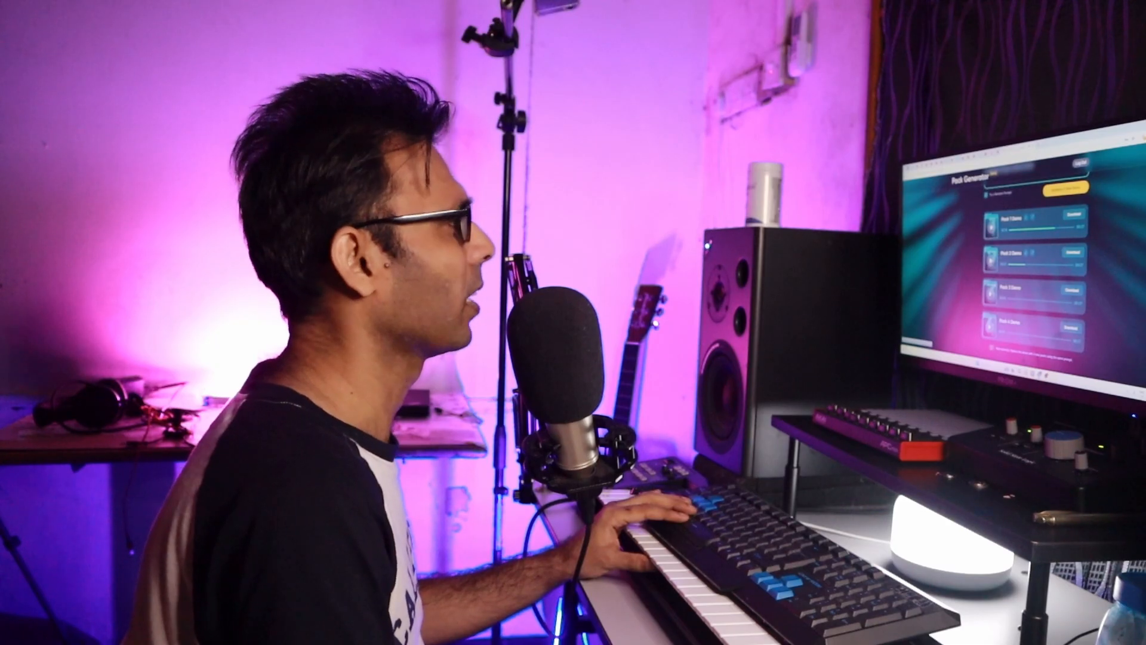
pyautogui.click(460, 441)
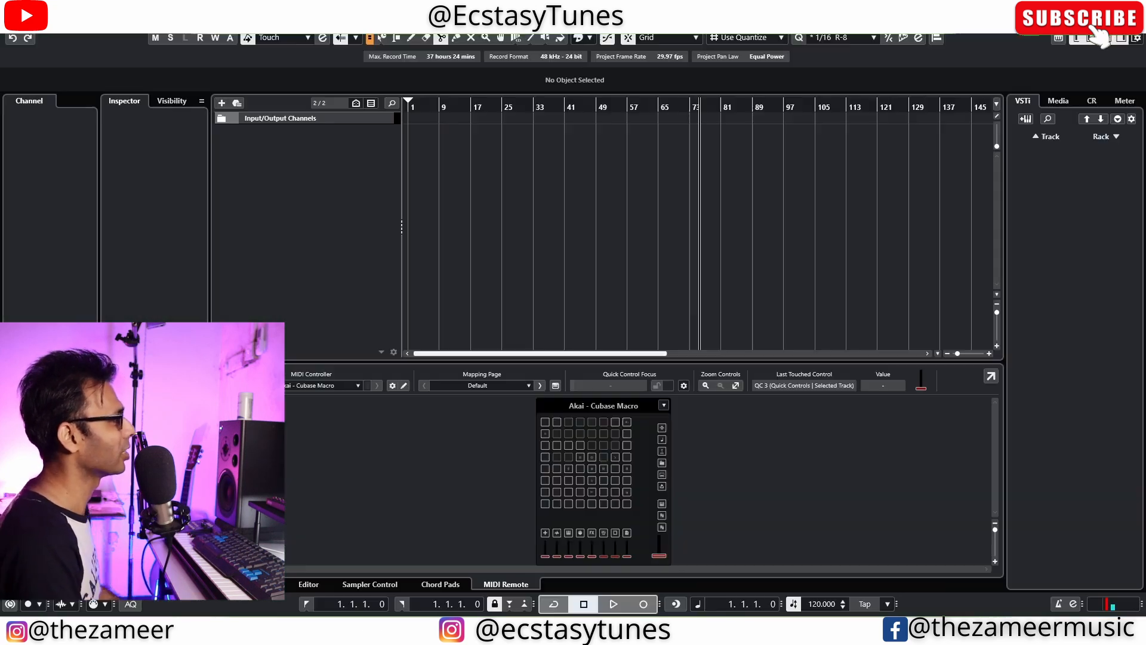
# Step: Switch to Cubase and hide the Inspector and the lower zone of the project window
pyautogui.click(1077, 37)
pyautogui.click(1092, 37)
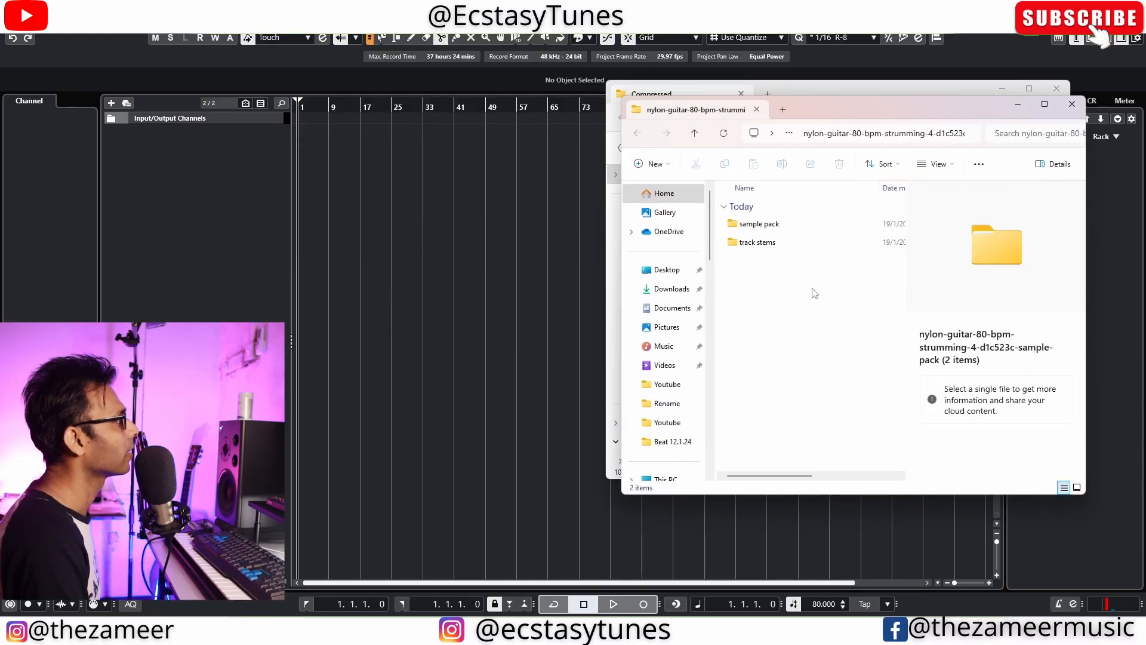
# Step: Open the Nylon_Guitar folder inside the downloaded pack's sample pack folder
pyautogui.click(761, 228)
pyautogui.doubleClick(761, 228)
pyautogui.doubleClick(773, 228)
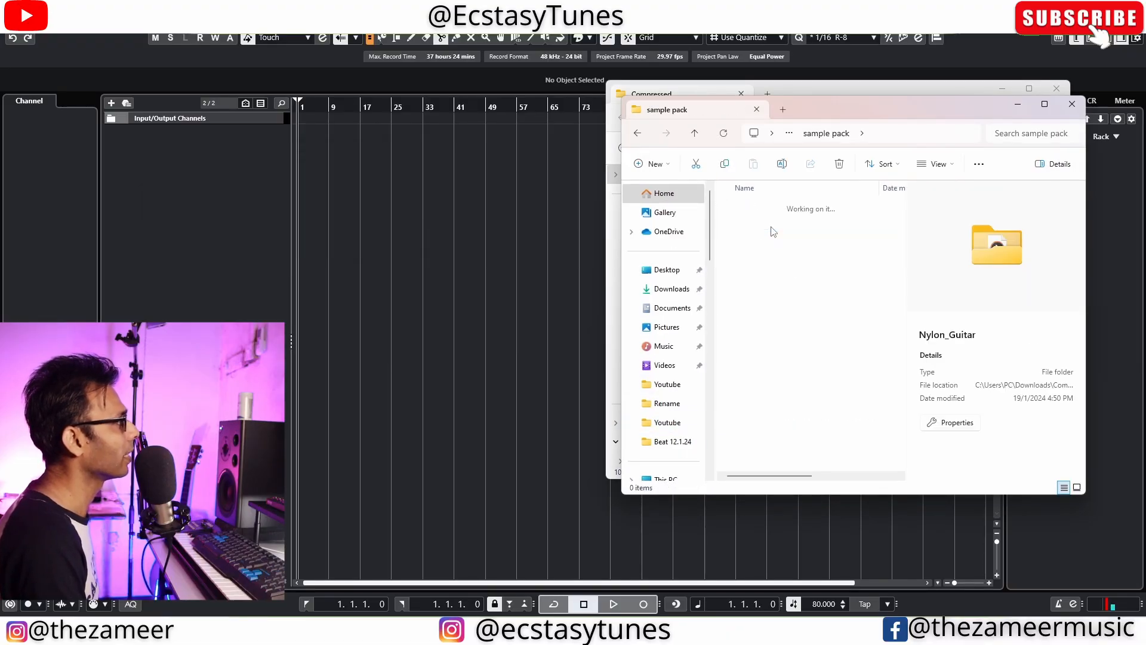
# Step: Audition samples from the Nylon_Guitar folder, including Bungalow_Upright_Strong_Foundation, Felt_Piano_Ping_Pong_05 and Somber_Acoustic_Guitar_Atmospheric
pyautogui.doubleClick(772, 226)
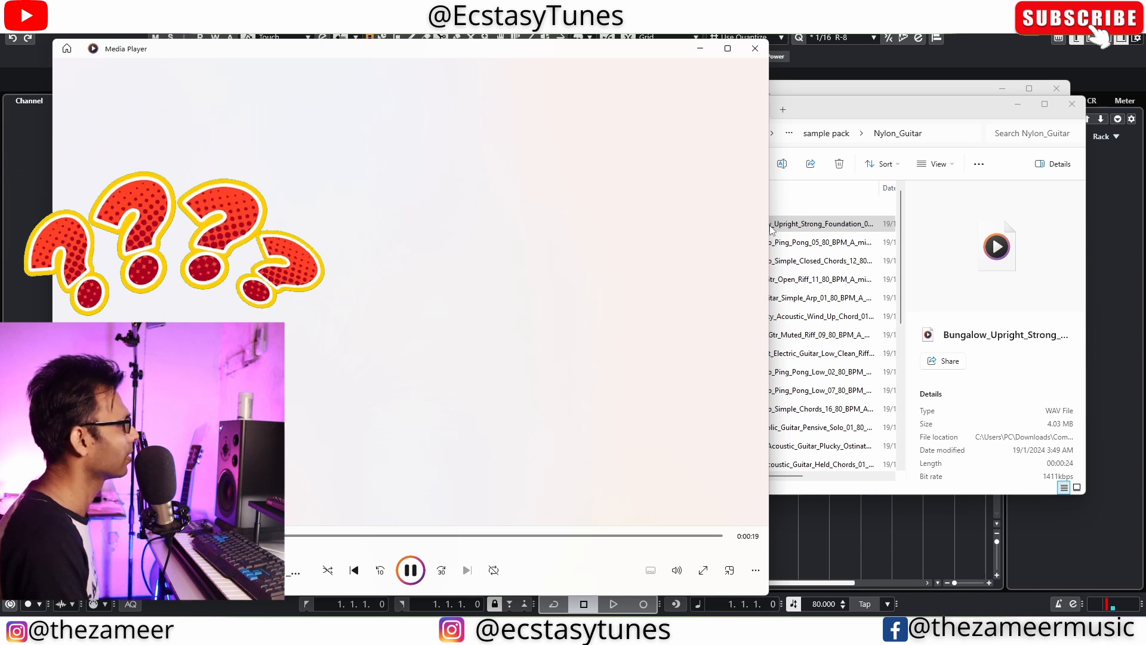
pyautogui.click(755, 49)
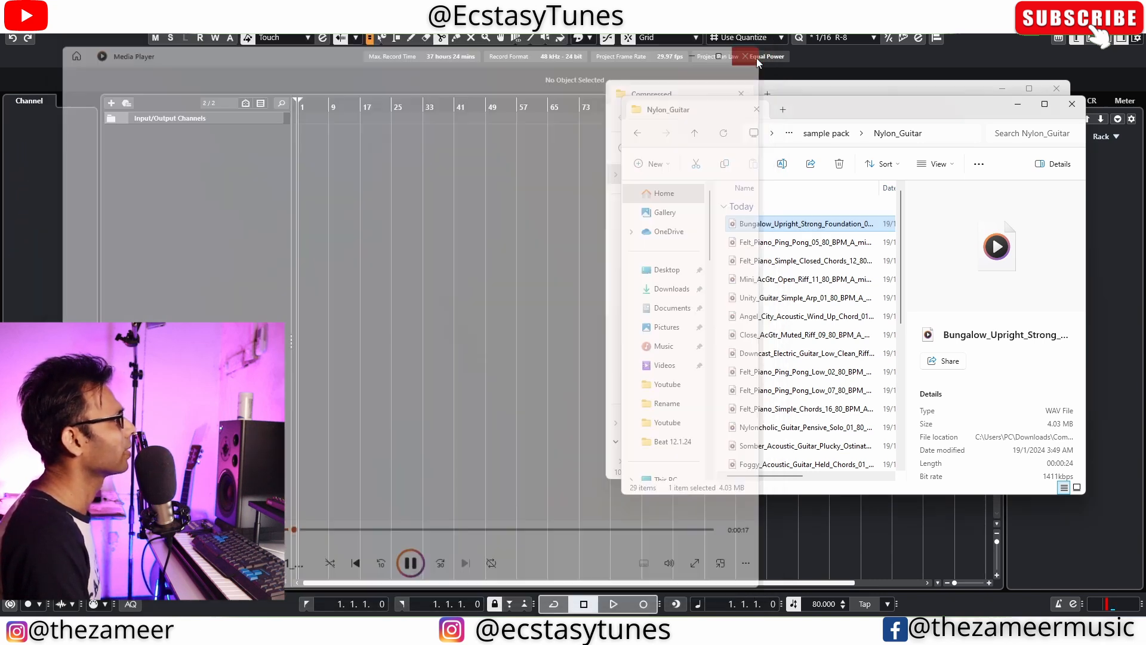
pyautogui.doubleClick(770, 243)
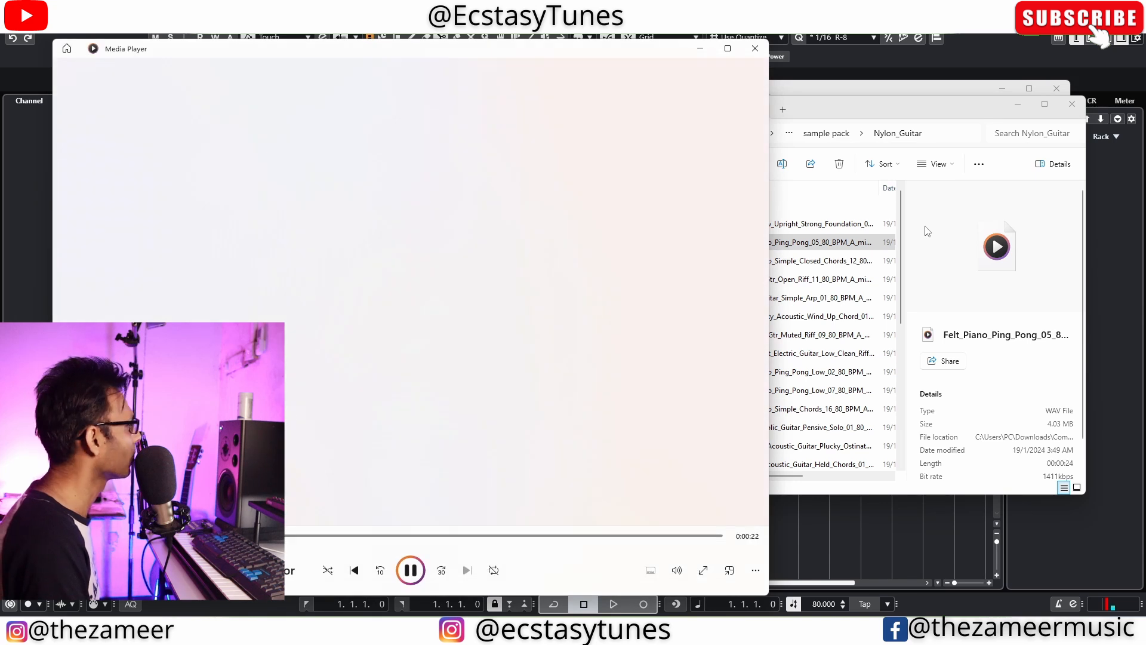
pyautogui.click(754, 51)
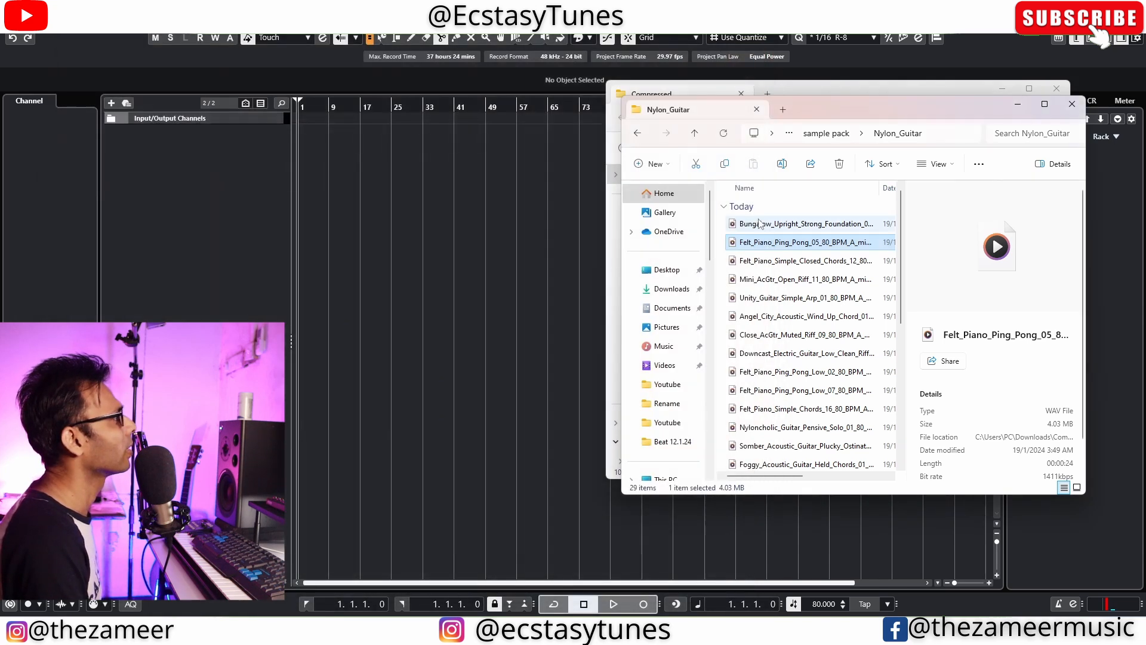
pyautogui.doubleClick(794, 262)
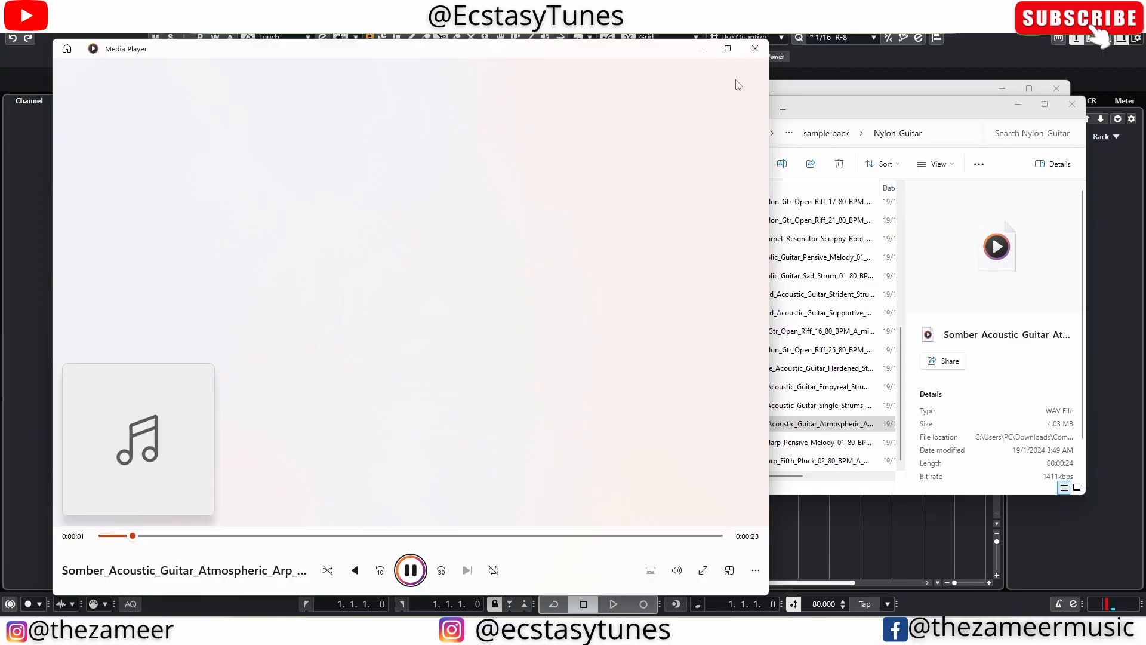
pyautogui.click(741, 46)
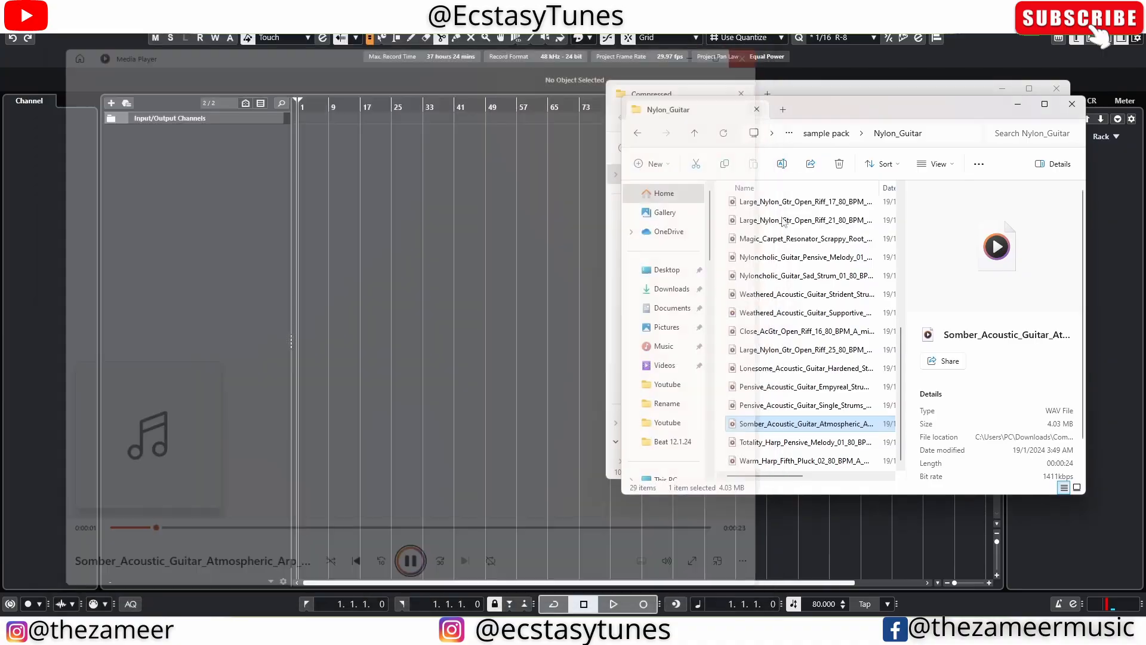
pyautogui.press('Up')
pyautogui.press('Return')
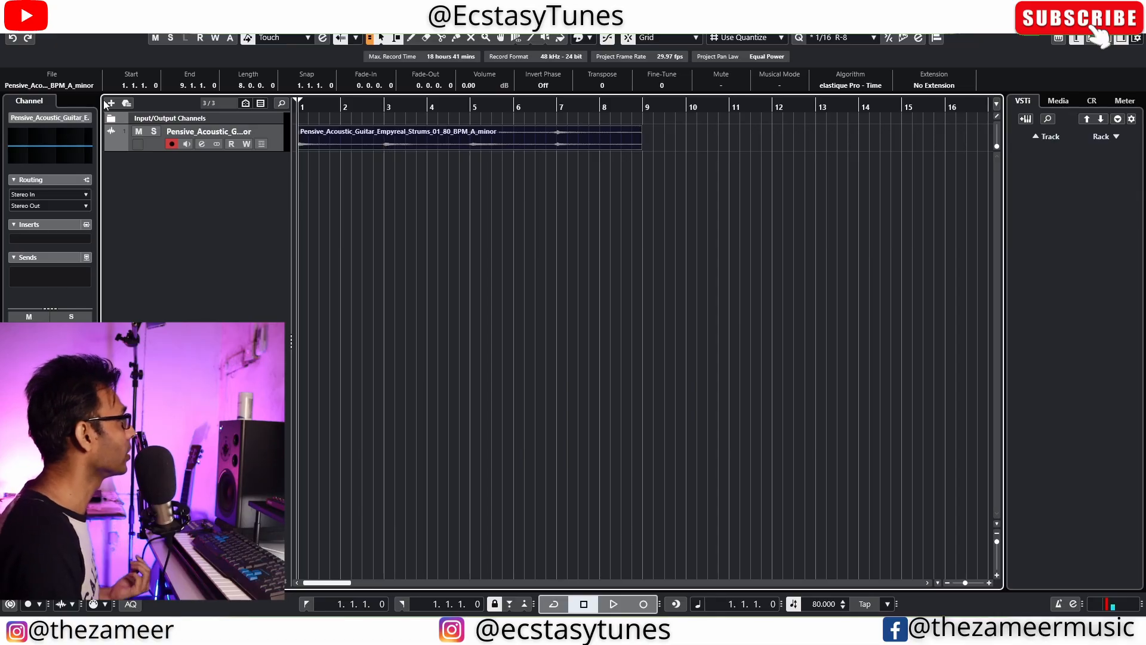
# Step: Add a chord track to the Cubase project
pyautogui.click(109, 104)
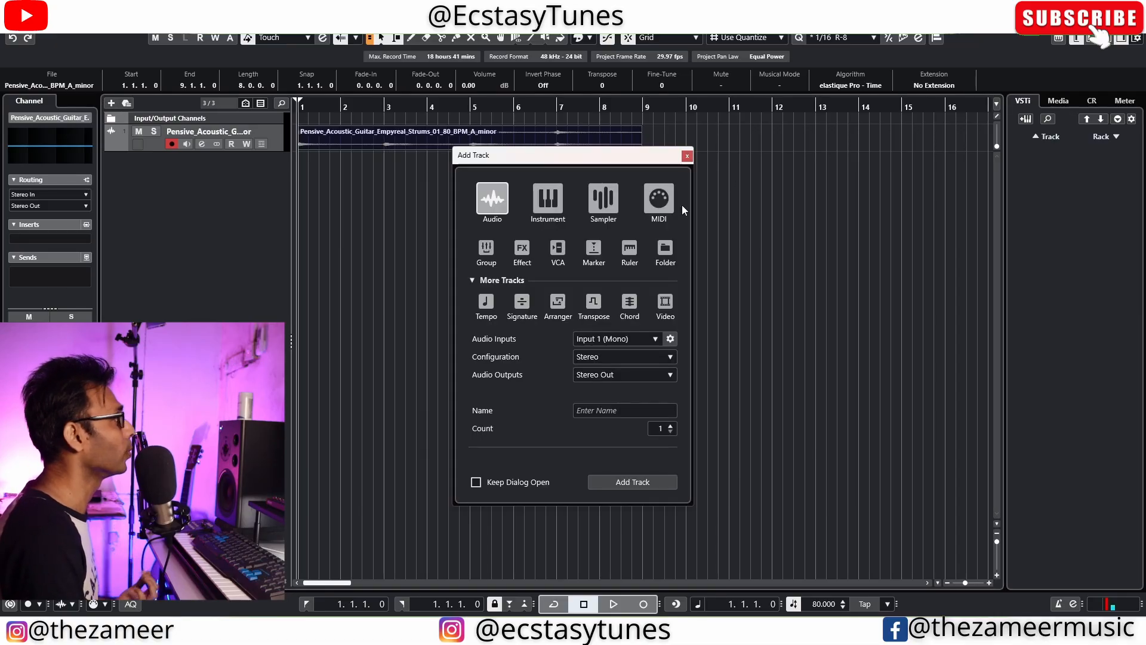
pyautogui.click(471, 281)
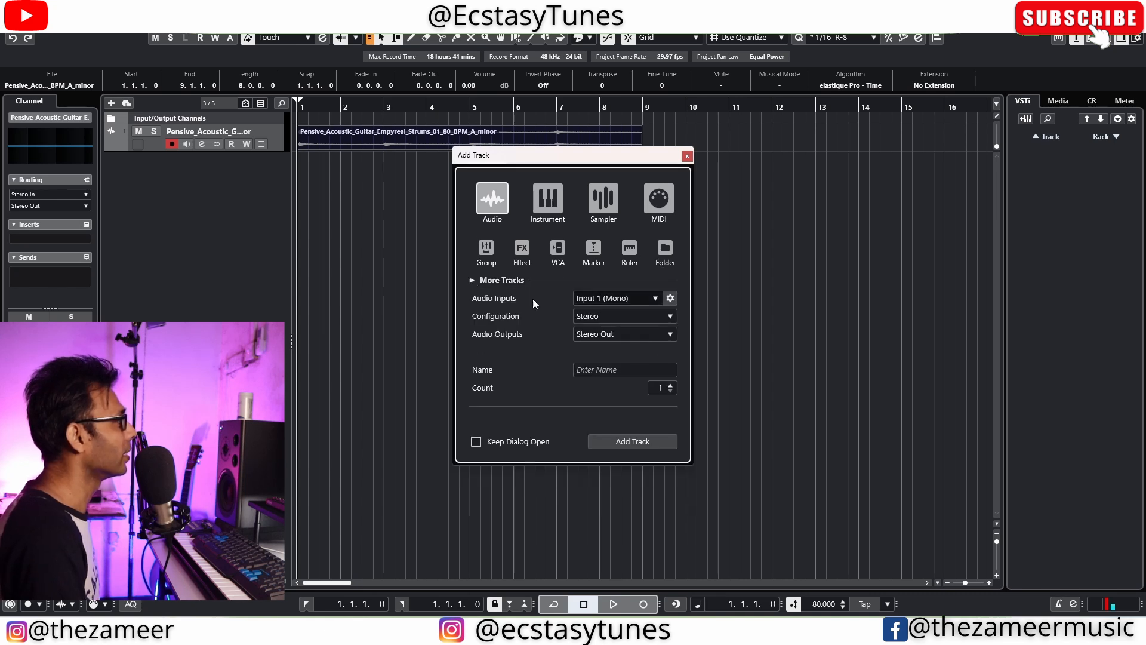
pyautogui.click(507, 280)
pyautogui.click(621, 321)
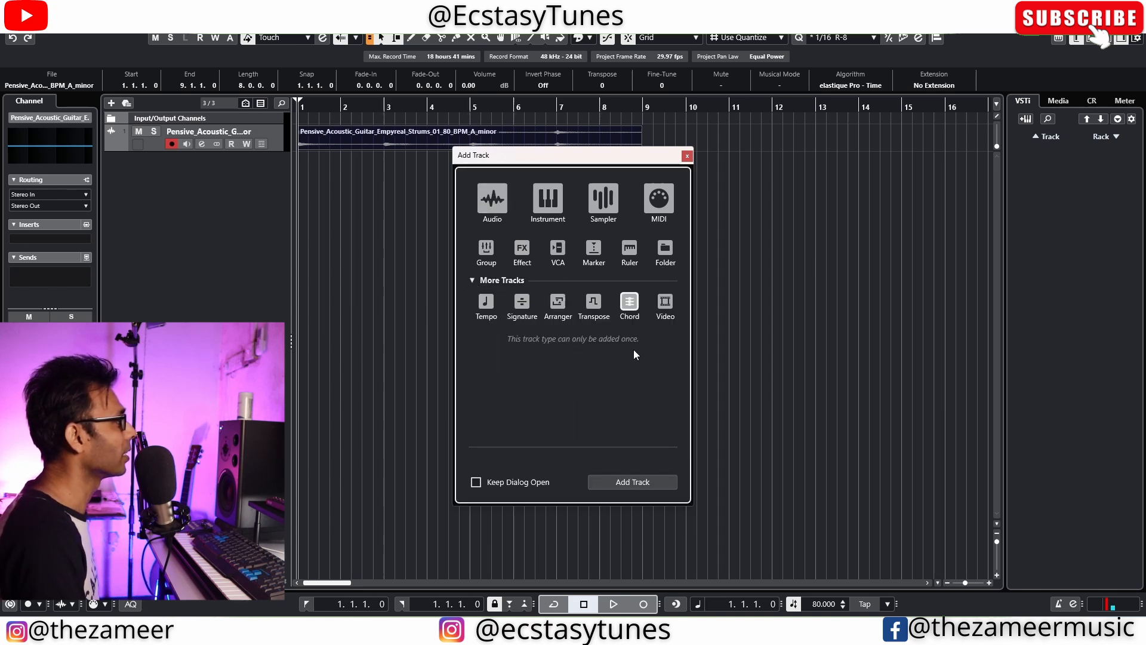
pyautogui.click(652, 478)
# Step: Create chord events on the chord track from the Pensive_Acoustic_Guitar_Empyreal_Strums audio clip
pyautogui.moveTo(365, 146); pyautogui.dragTo(331, 172)
pyautogui.click(499, 271)
# Step: Play the guitar clip from bar 1, skipping ahead to each chord change, and compare it with the chord track
pyautogui.click(300, 106)
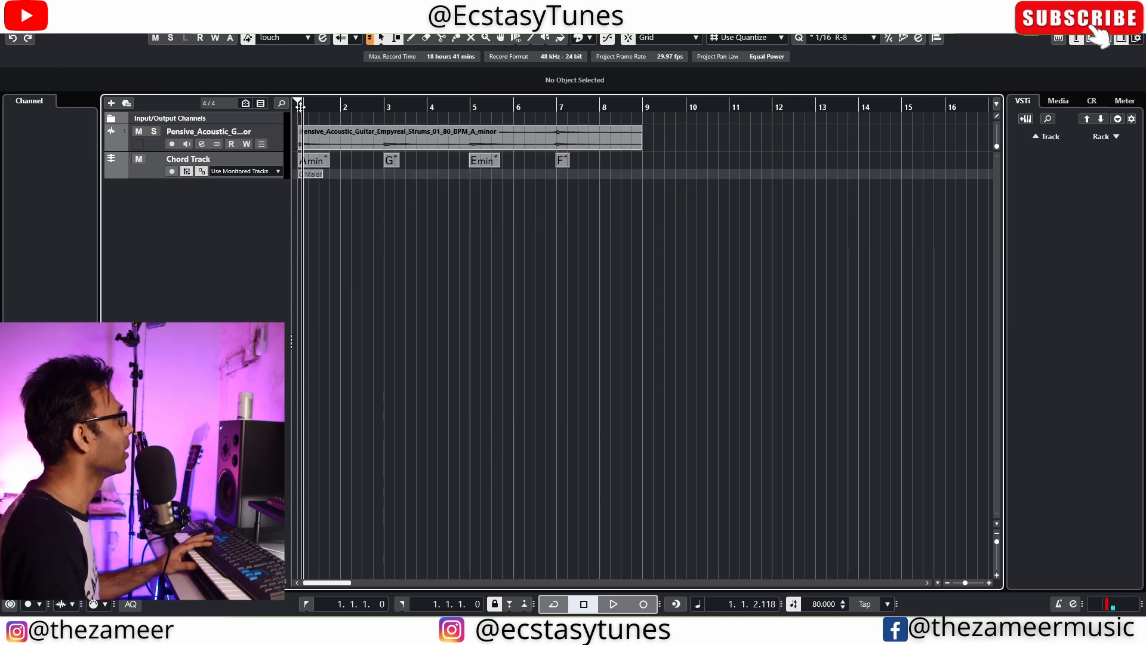
pyautogui.press('h')
pyautogui.press('h')
pyautogui.press('space')
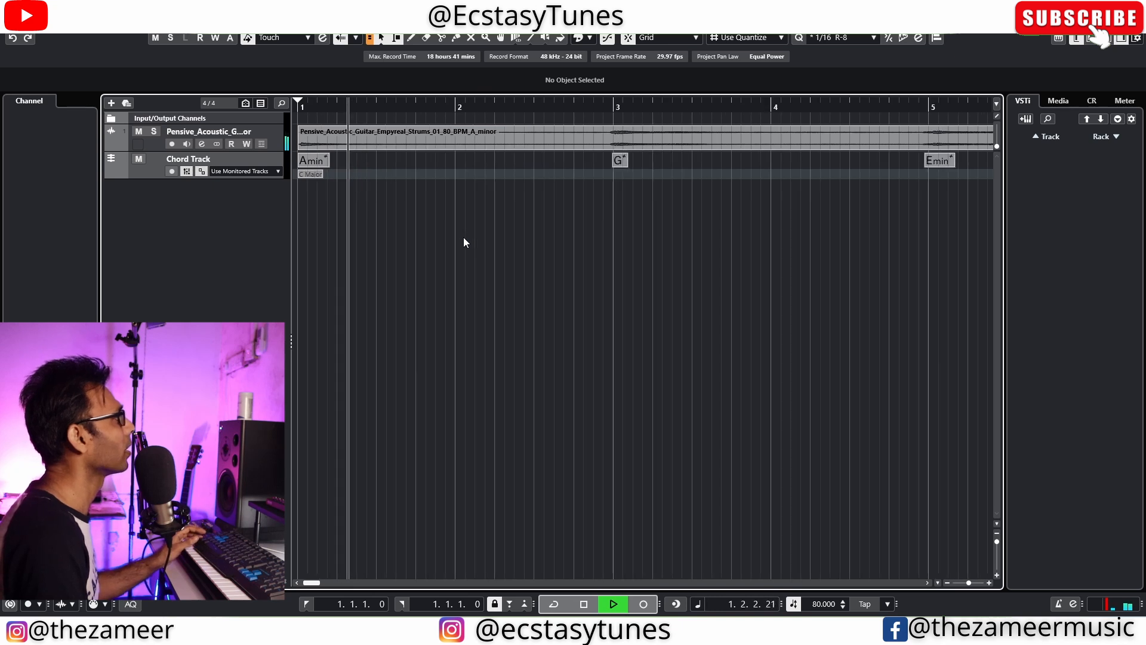
pyautogui.press('g')
pyautogui.click(511, 109)
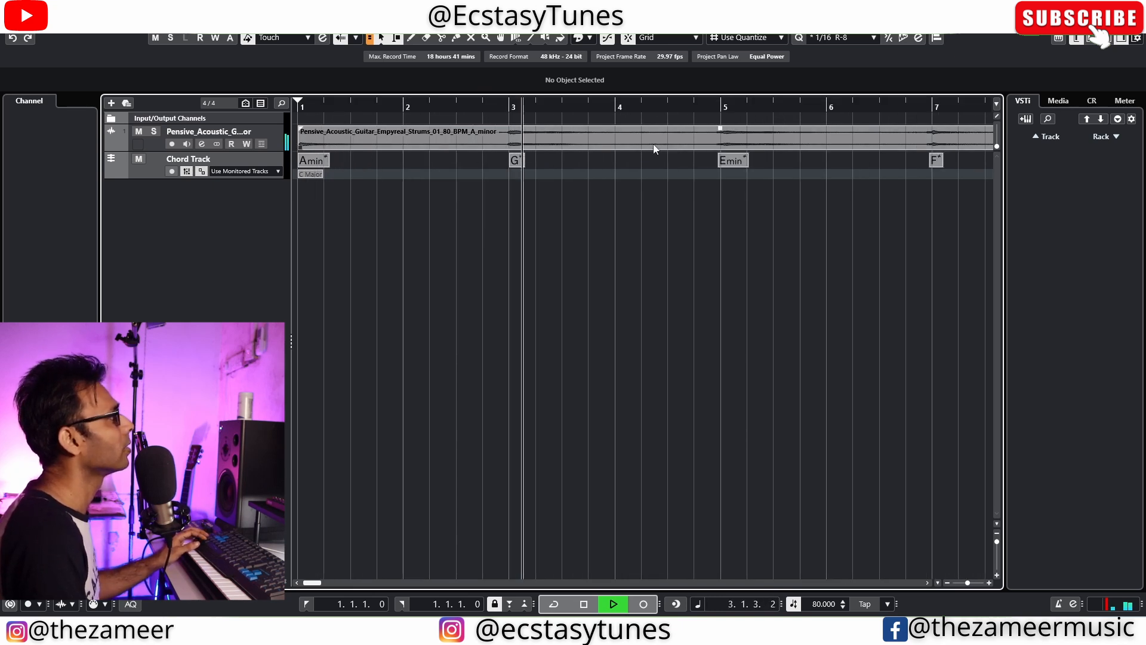
pyautogui.click(720, 109)
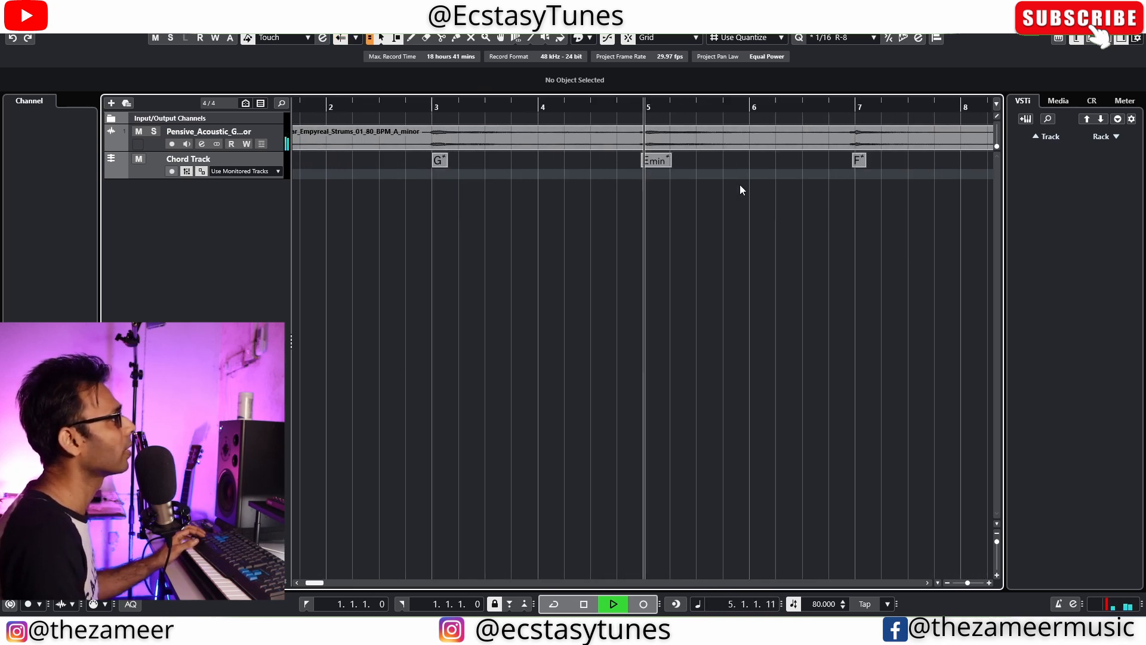
pyautogui.click(779, 109)
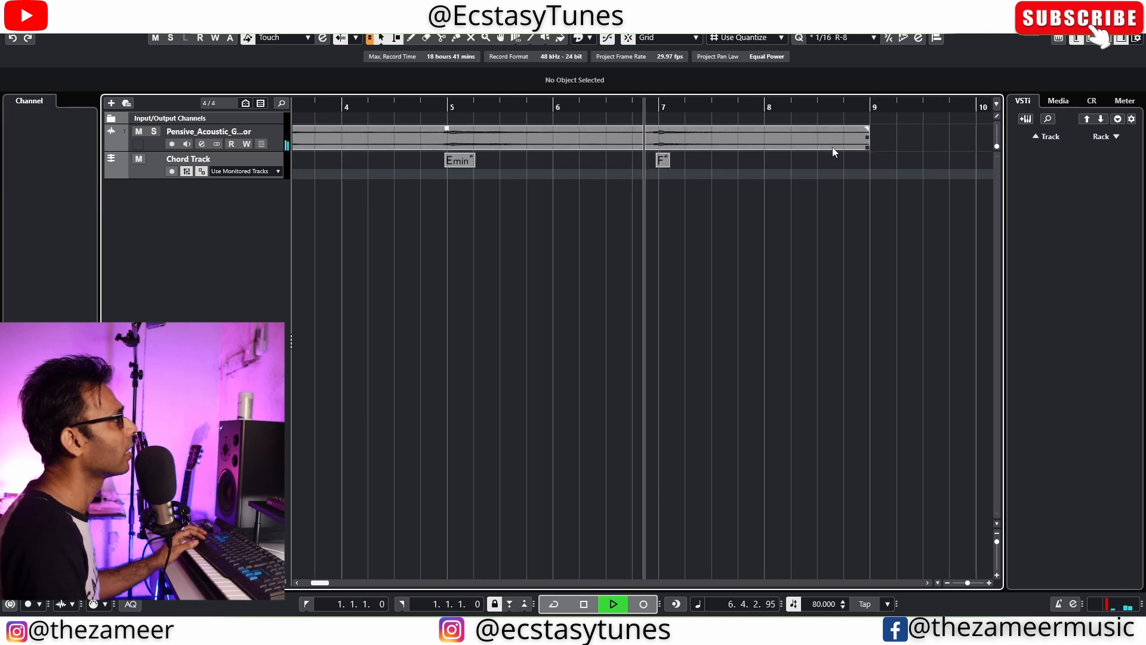
pyautogui.press('g')
pyautogui.press('space')
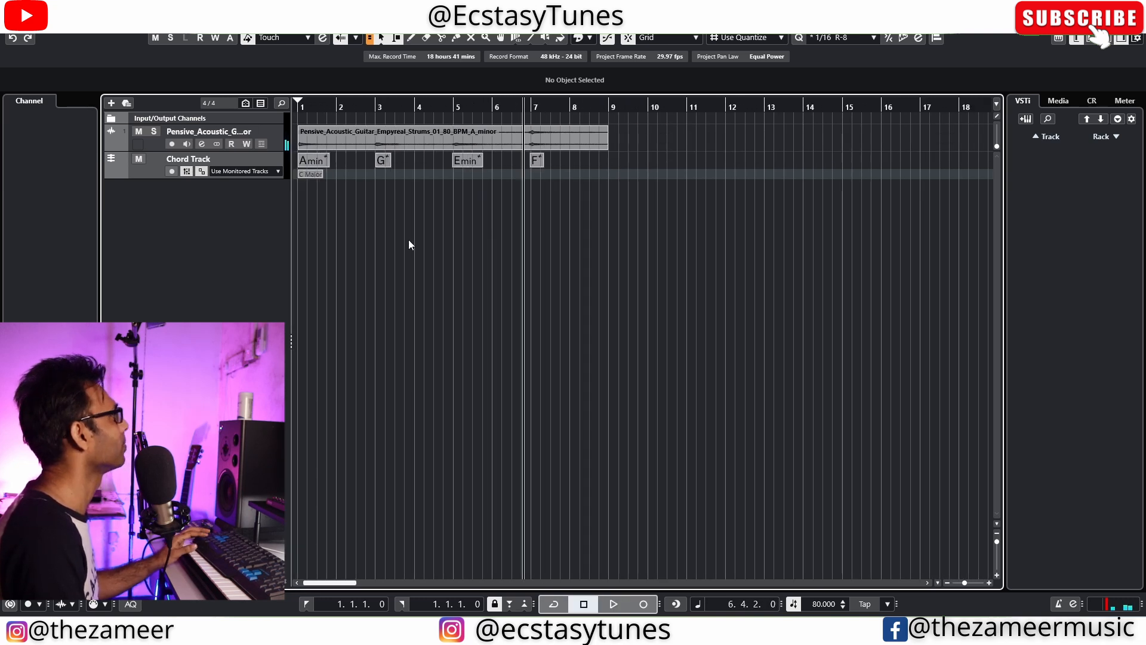
# Step: Select the guitar clip and increase the height of its track
pyautogui.click(403, 149)
pyautogui.click(361, 199)
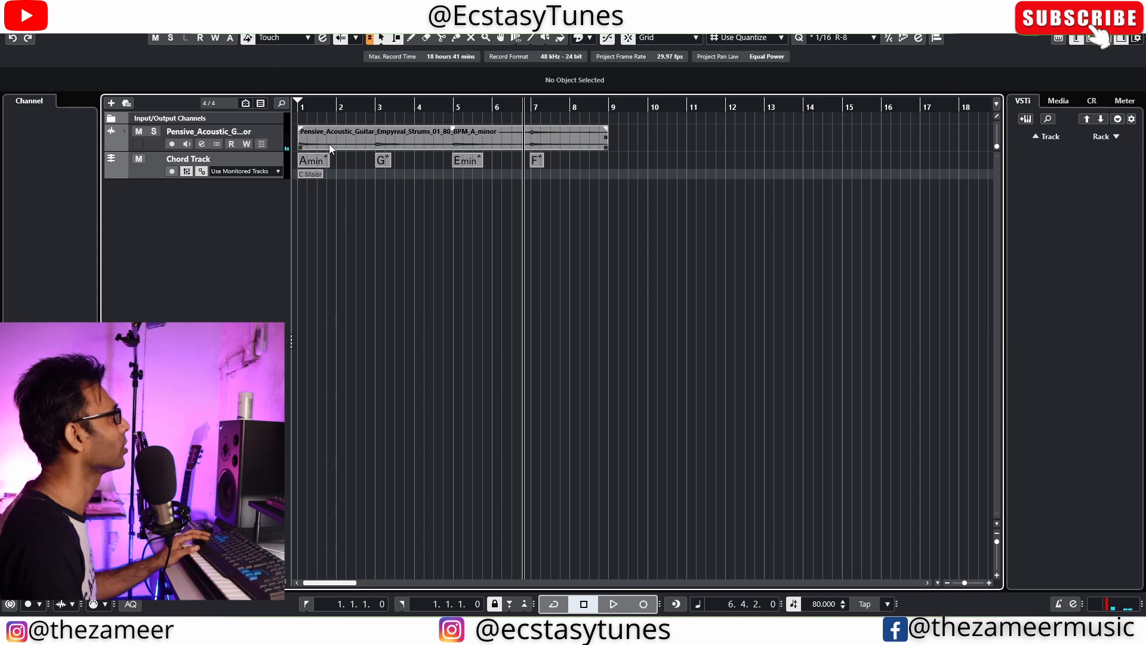
pyautogui.click(319, 148)
pyautogui.moveTo(278, 154); pyautogui.dragTo(278, 228)
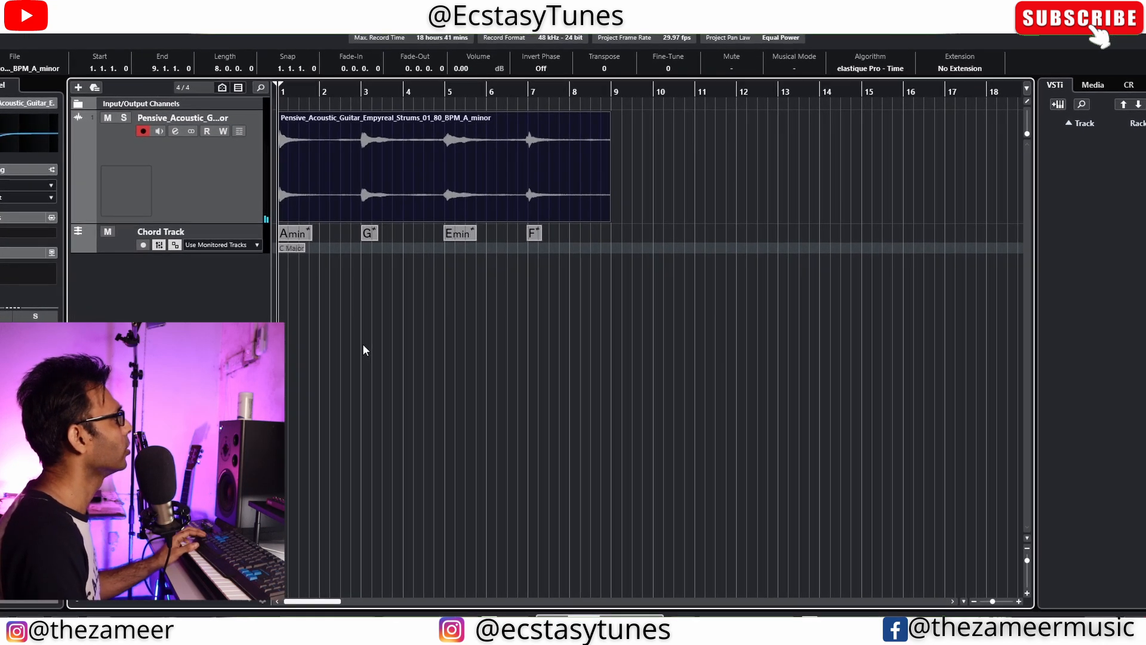
# Step: Split the guitar clip at bars 3, 5 and 7 so each chord is a separate clip
pyautogui.press('3')
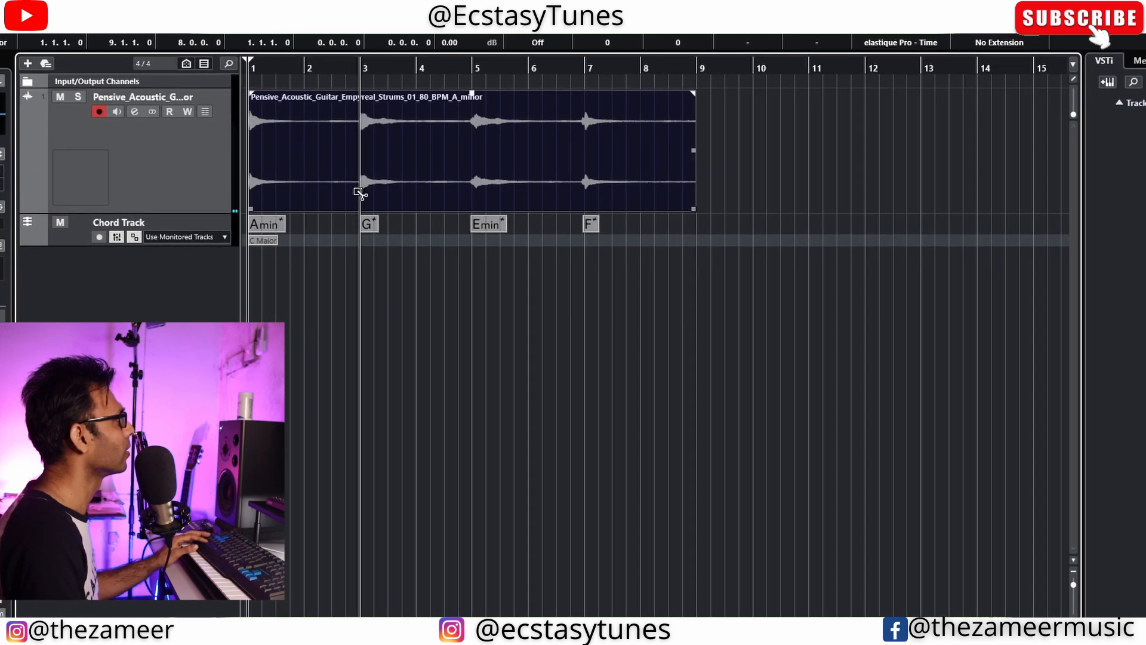
pyautogui.click(371, 197)
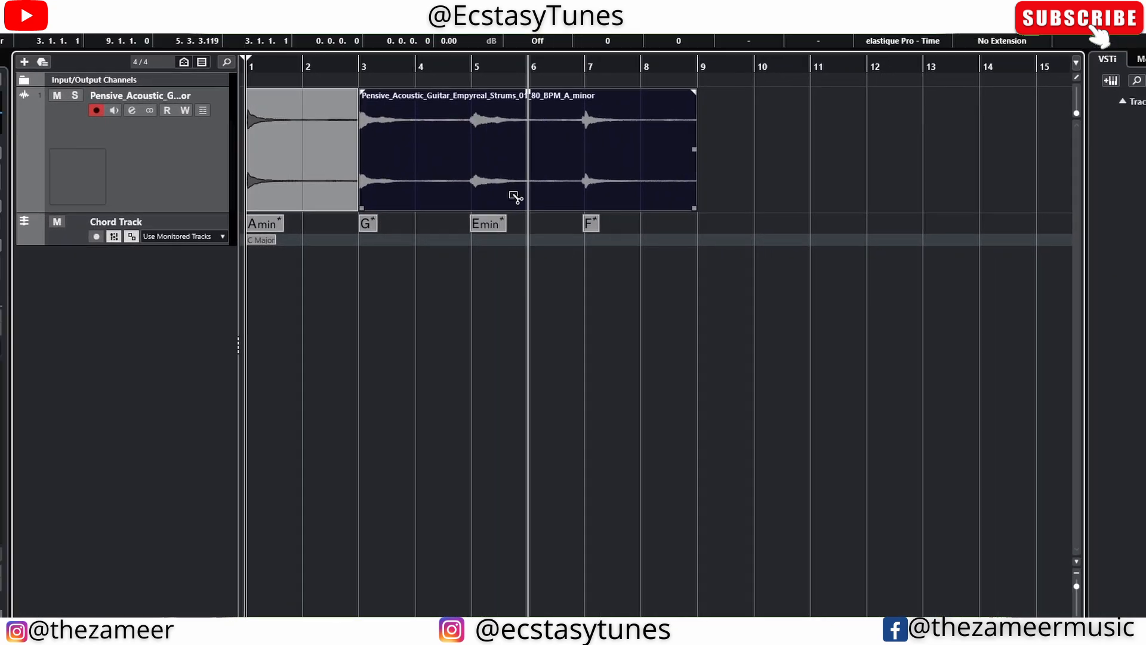
pyautogui.click(469, 192)
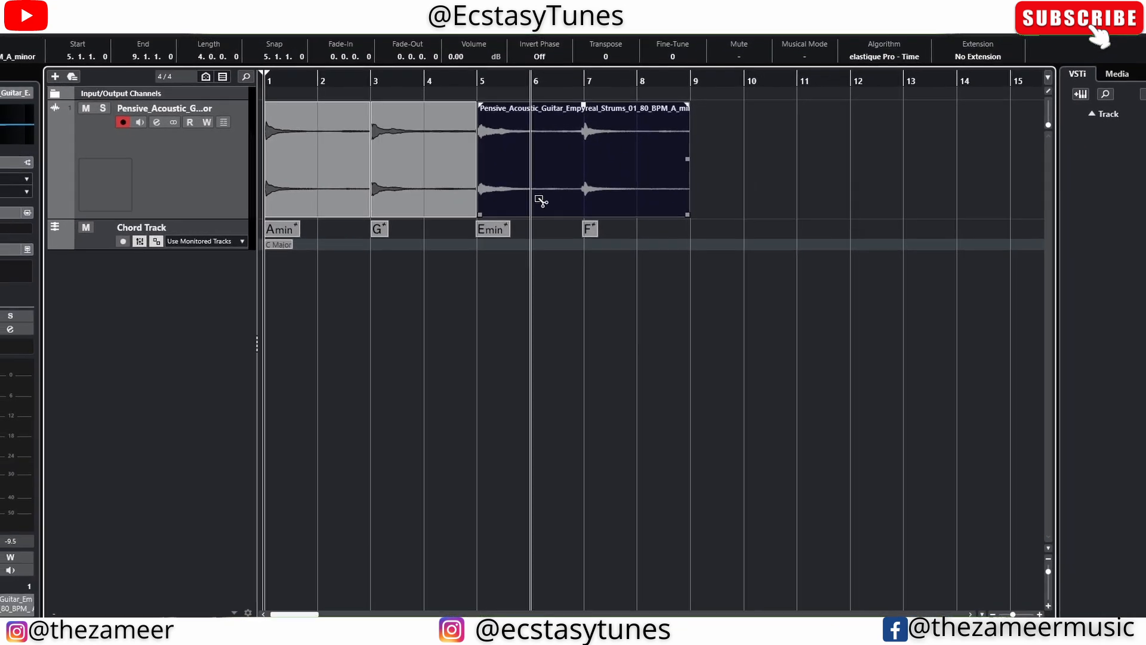
pyautogui.click(586, 193)
pyautogui.press('1')
# Step: Duplicate the guitar track, then reverse the copy's first clip and trim it to start at bar 2
pyautogui.click(502, 263)
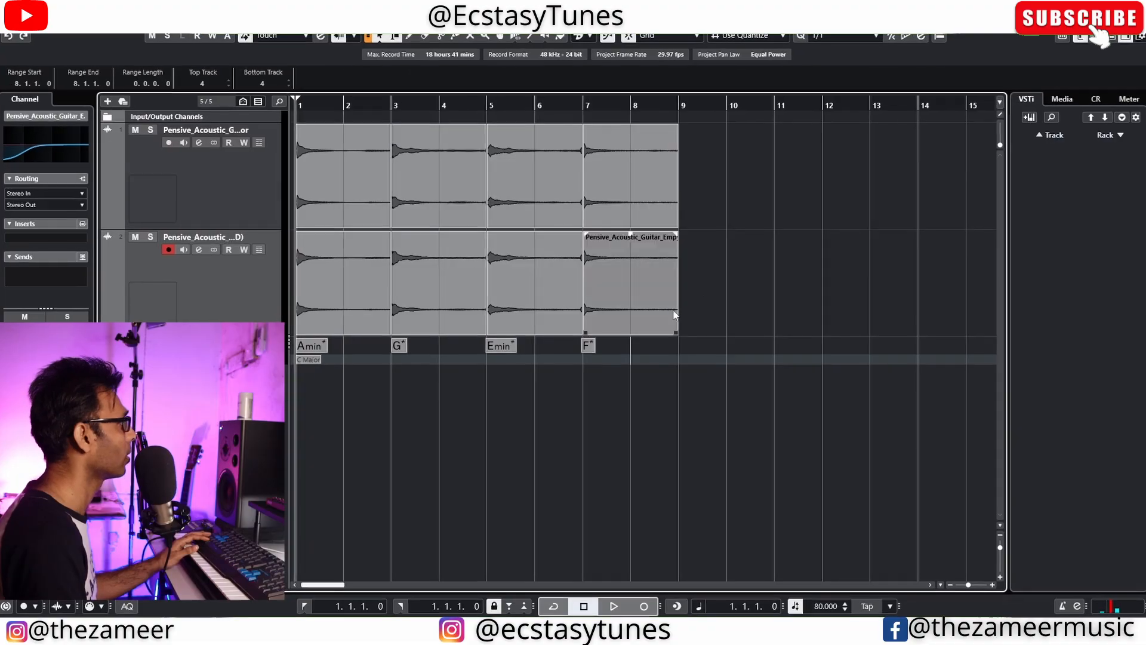
pyautogui.click(360, 306)
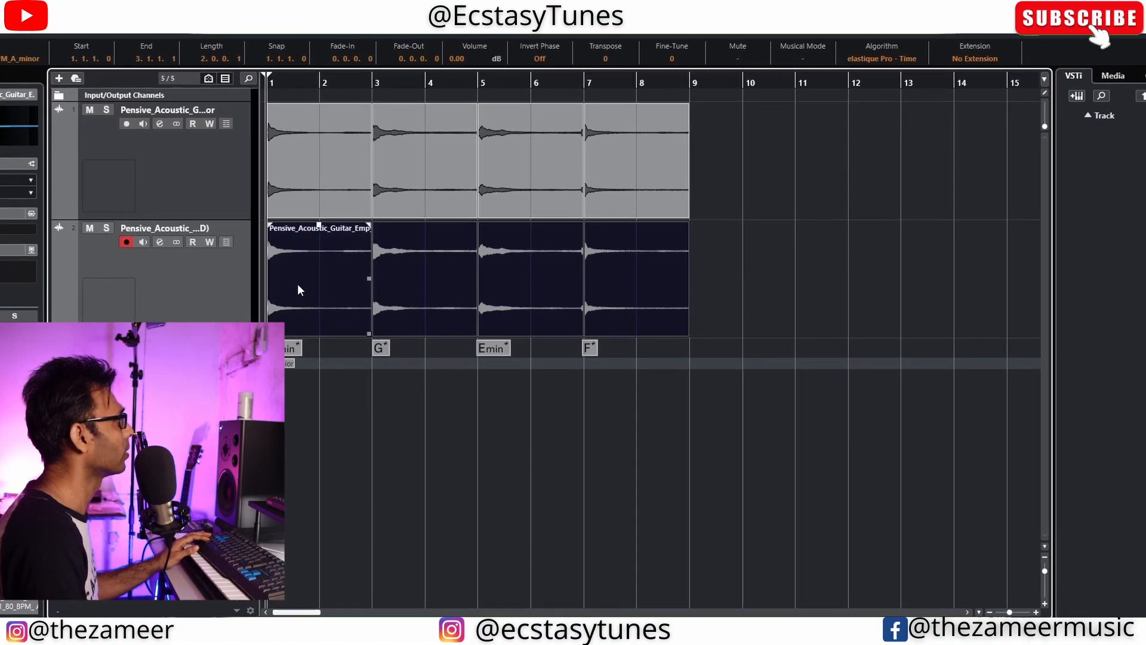
pyautogui.click(317, 286)
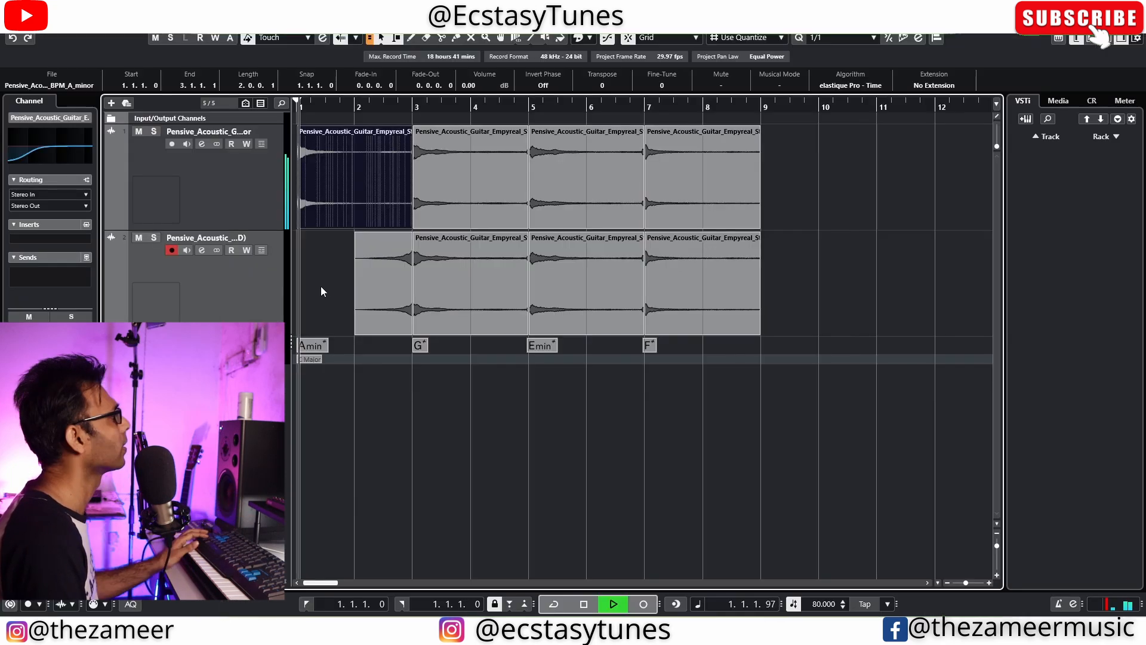
# Step: Play the original guitar clip from bar 1 together with the reversed copy
pyautogui.press('h')
pyautogui.press('g')
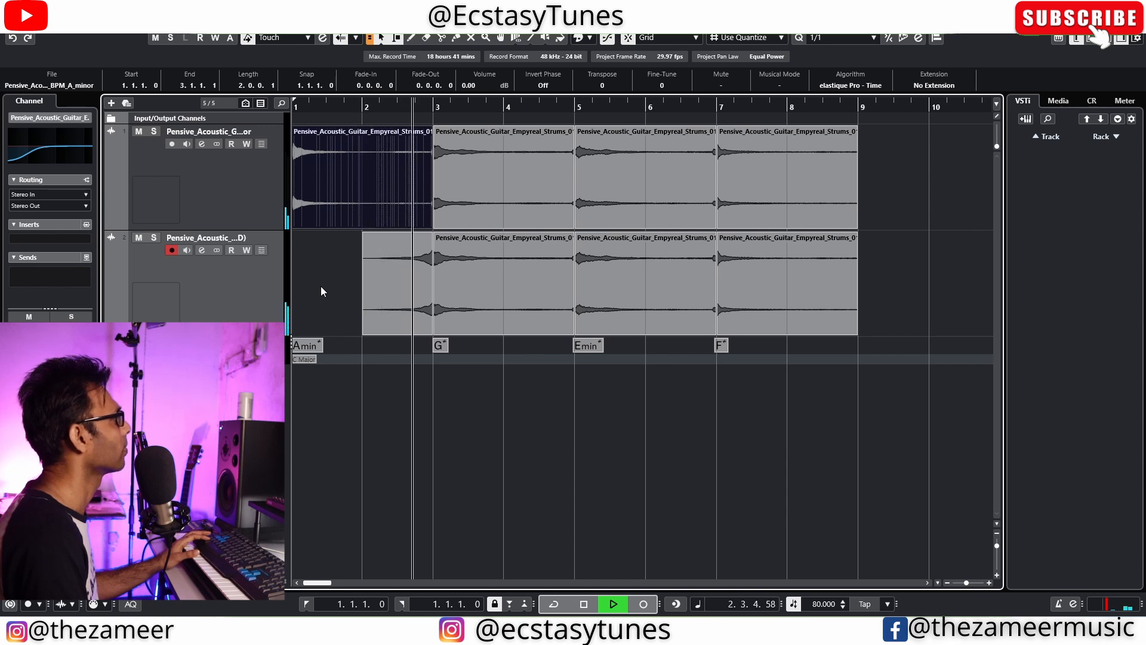
pyautogui.press('space')
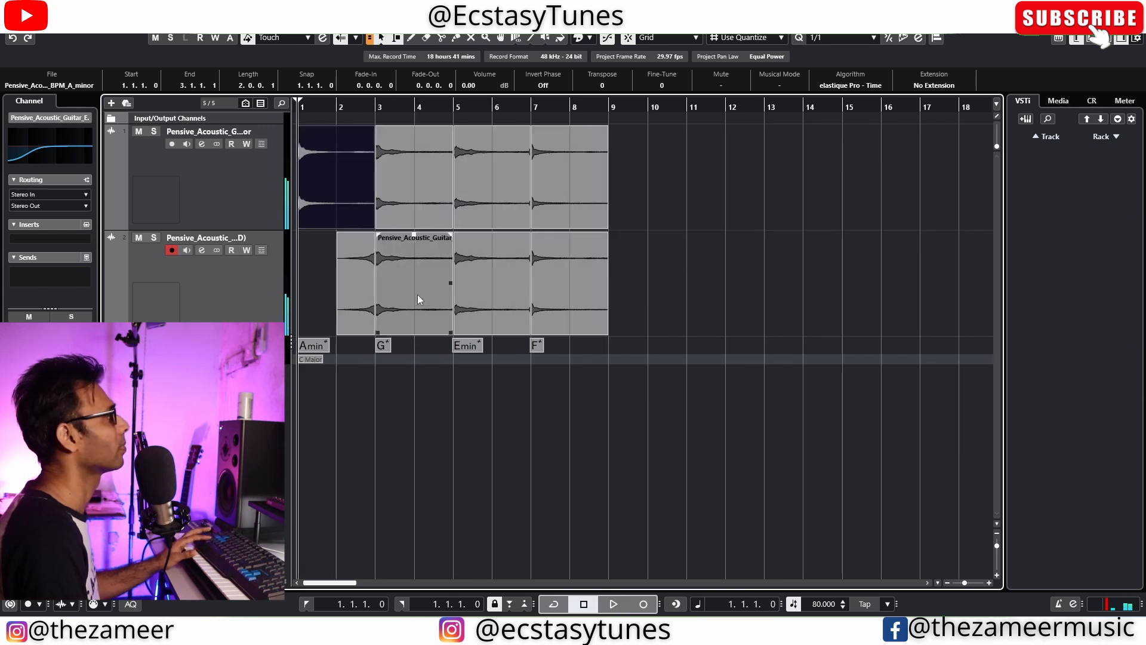
# Step: Reverse the duplicated track's remaining clips, trim them to start at bars 4, 6 and 8, and play them back
pyautogui.click(388, 311)
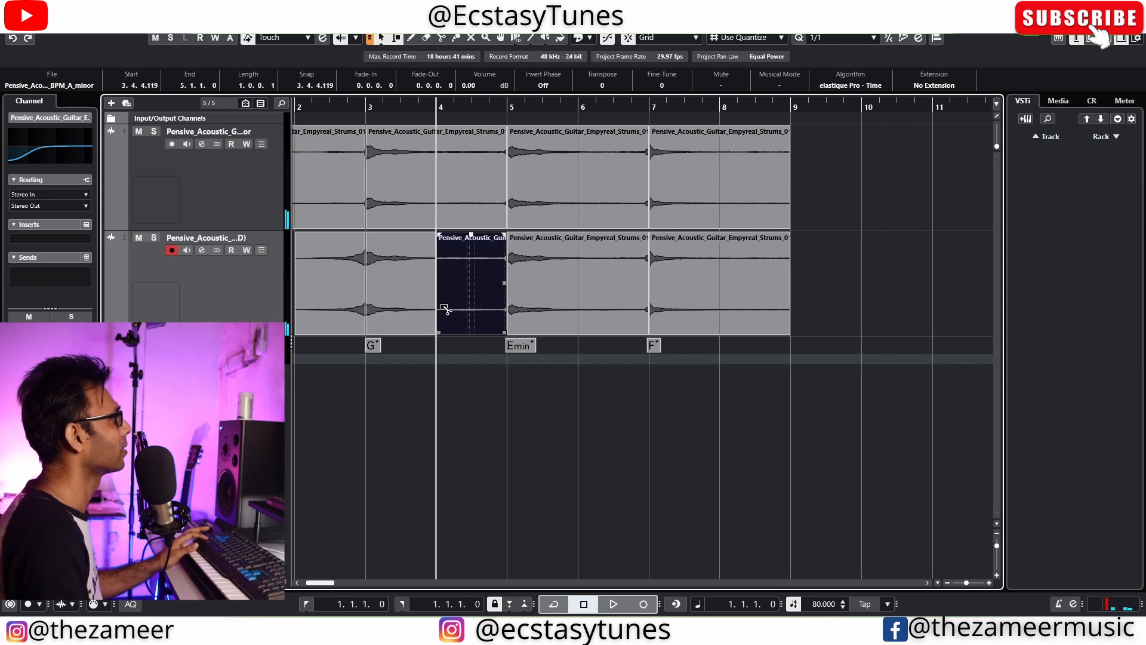
pyautogui.press('Delete')
pyautogui.press('space')
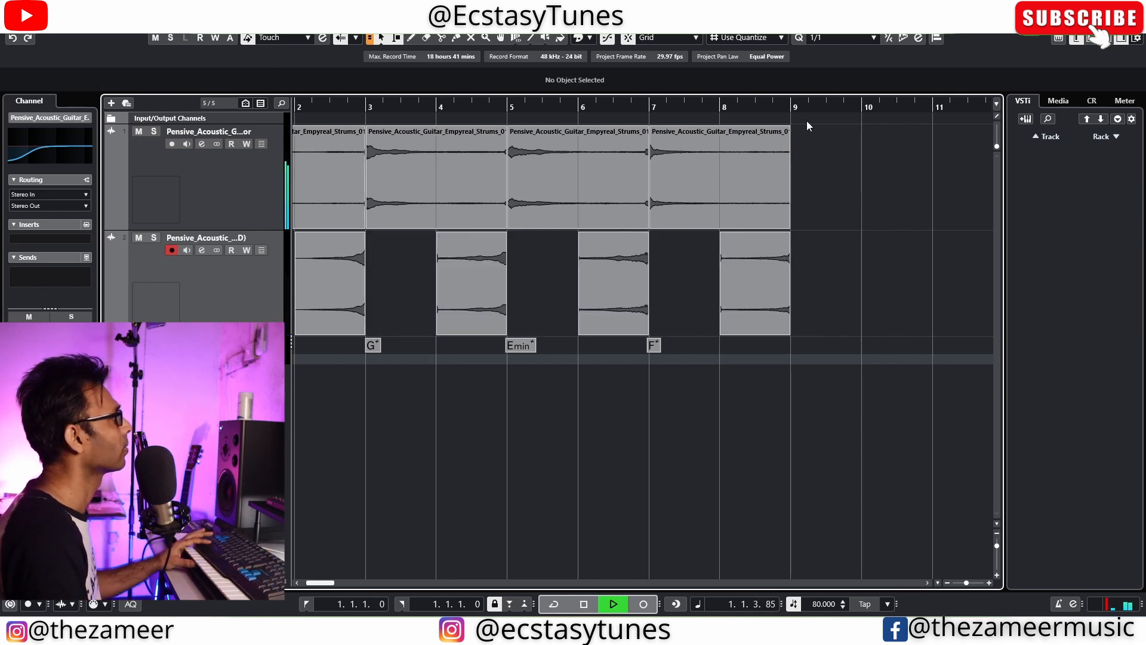
pyautogui.press('g')
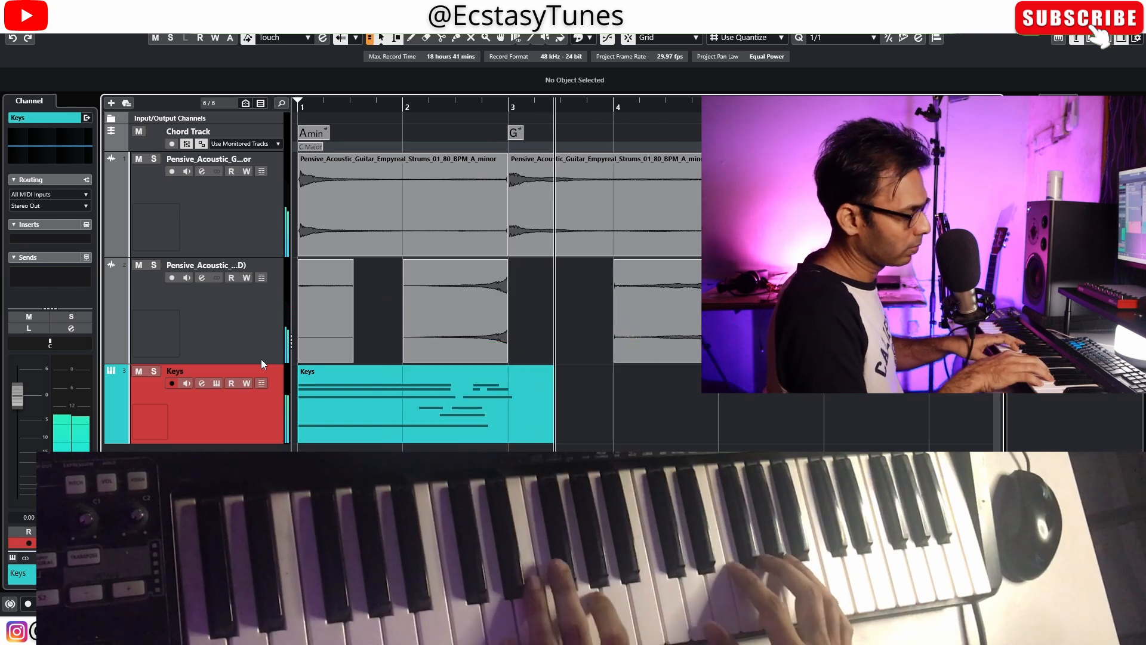
# Step: Stop the unfinished recording on the Keys track and undo it
pyautogui.press('space')
pyautogui.hotkey('ctrl', 'z')
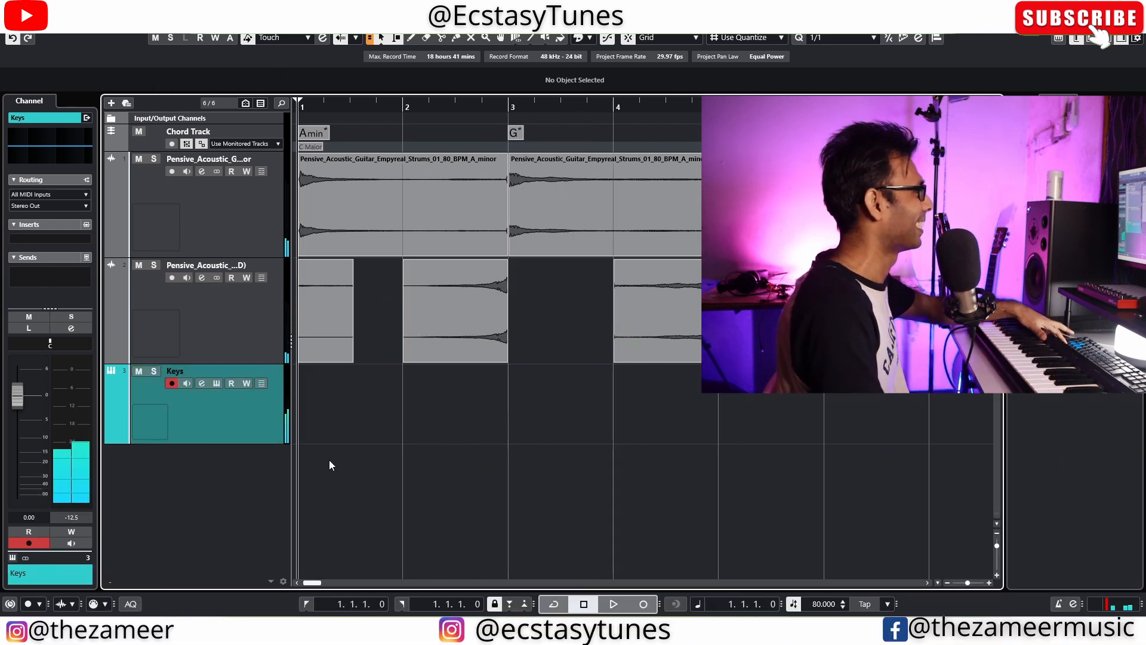
pyautogui.scroll(3, 341, 460)
pyautogui.moveTo(319, 584); pyautogui.dragTo(314, 585)
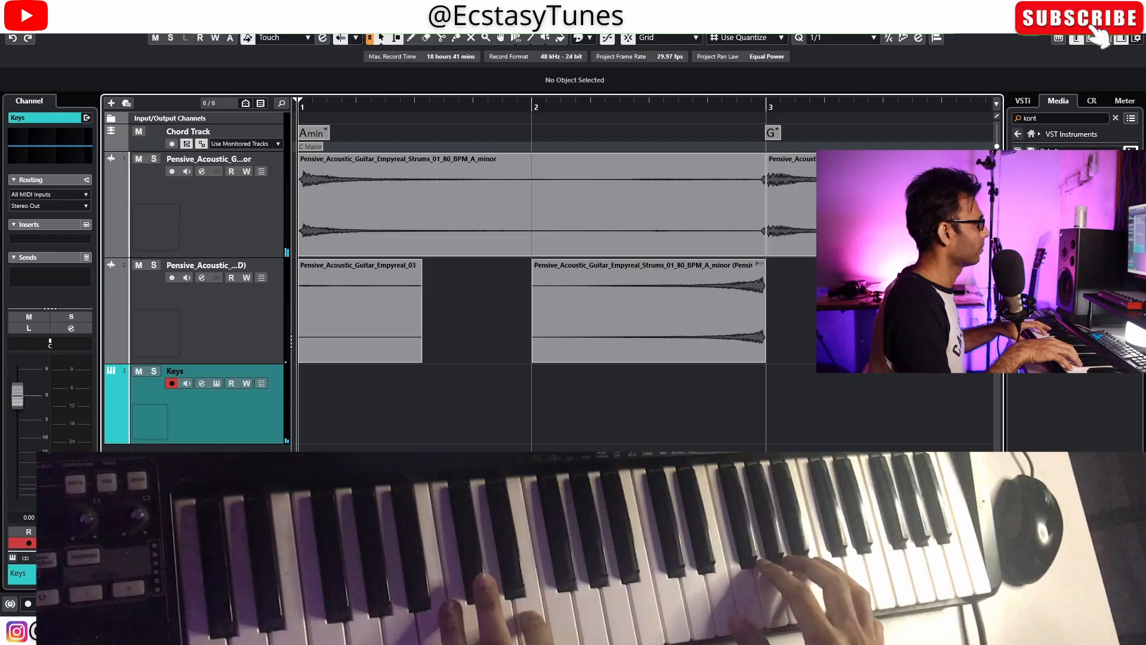
# Step: Record a chord part on the Keys track from bar 1, following the guitar chords, and play it back in the arrangement
pyautogui.press('KP_Multiply')
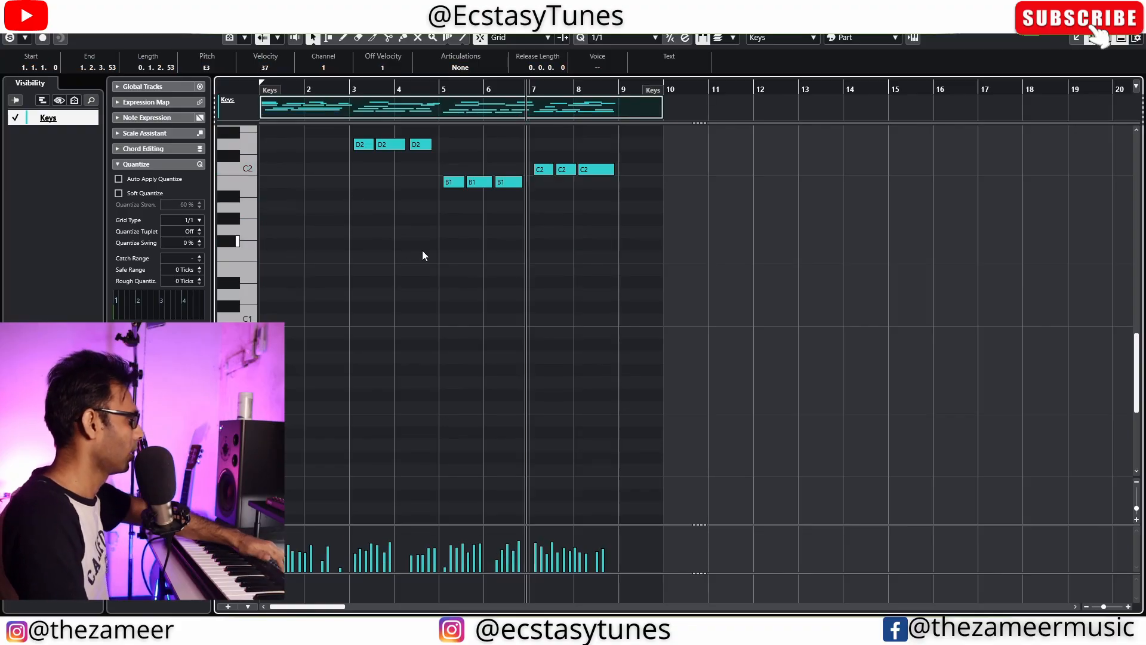
pyautogui.press('Escape')
pyautogui.press('g')
pyautogui.press('g')
pyautogui.press('g')
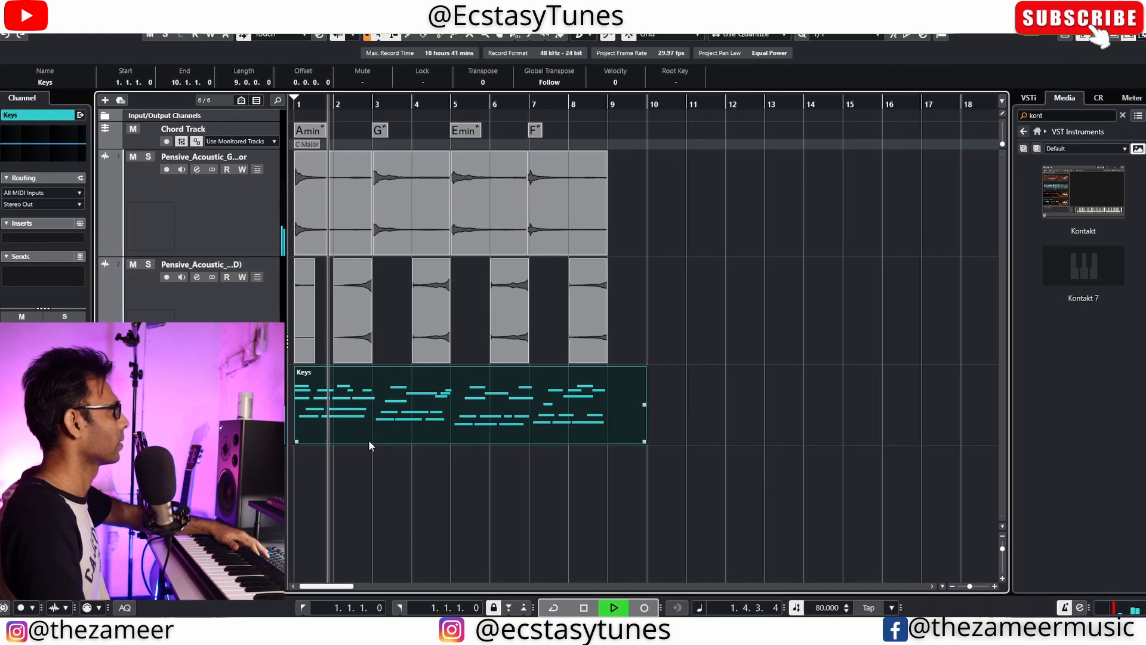
# Step: In the reversed guitar track's EQ, set the low band to -18.1 dB at 272.7 Hz and leave the low-mid band off
pyautogui.click(220, 299)
pyautogui.click(44, 150)
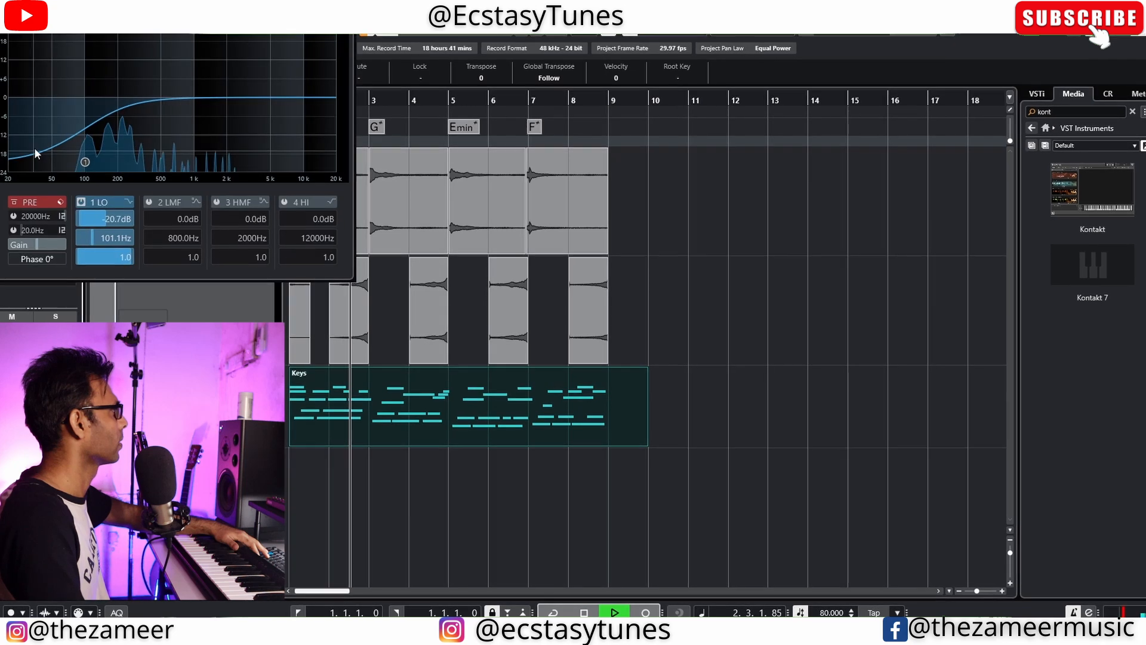
pyautogui.click(42, 162)
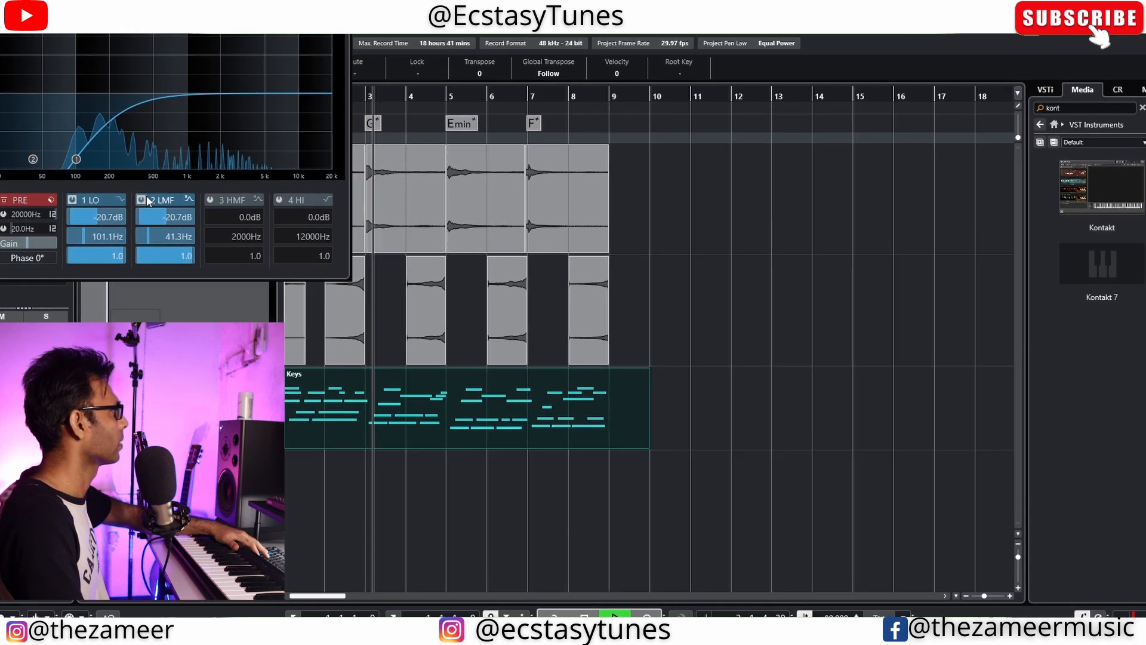
pyautogui.moveTo(30, 160); pyautogui.dragTo(53, 141)
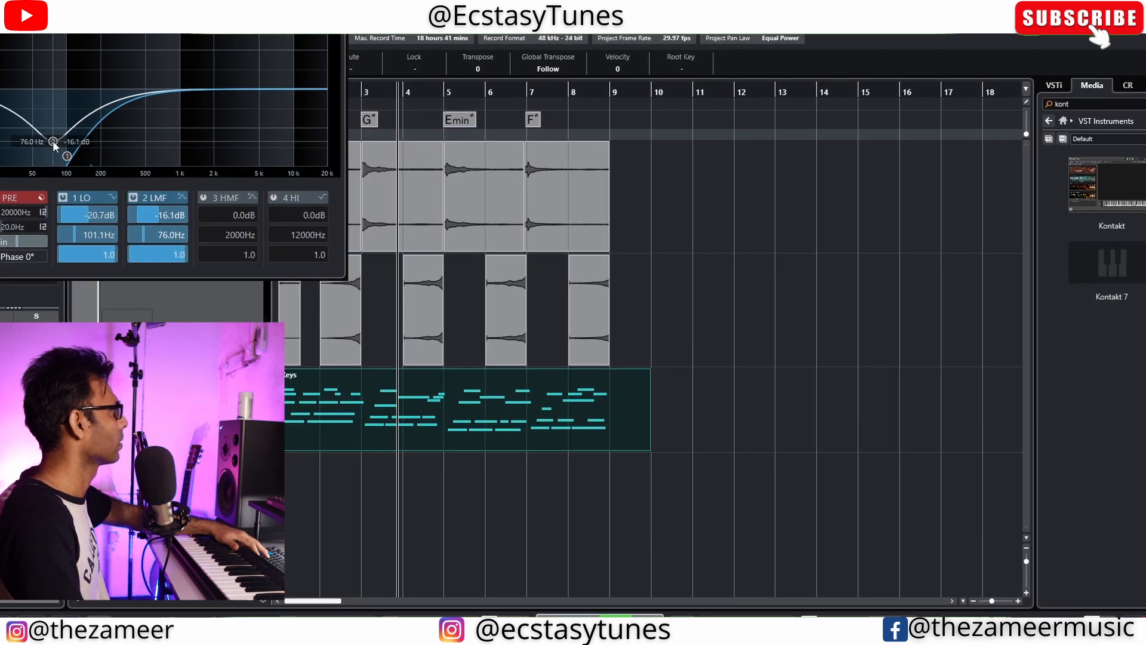
pyautogui.click(133, 197)
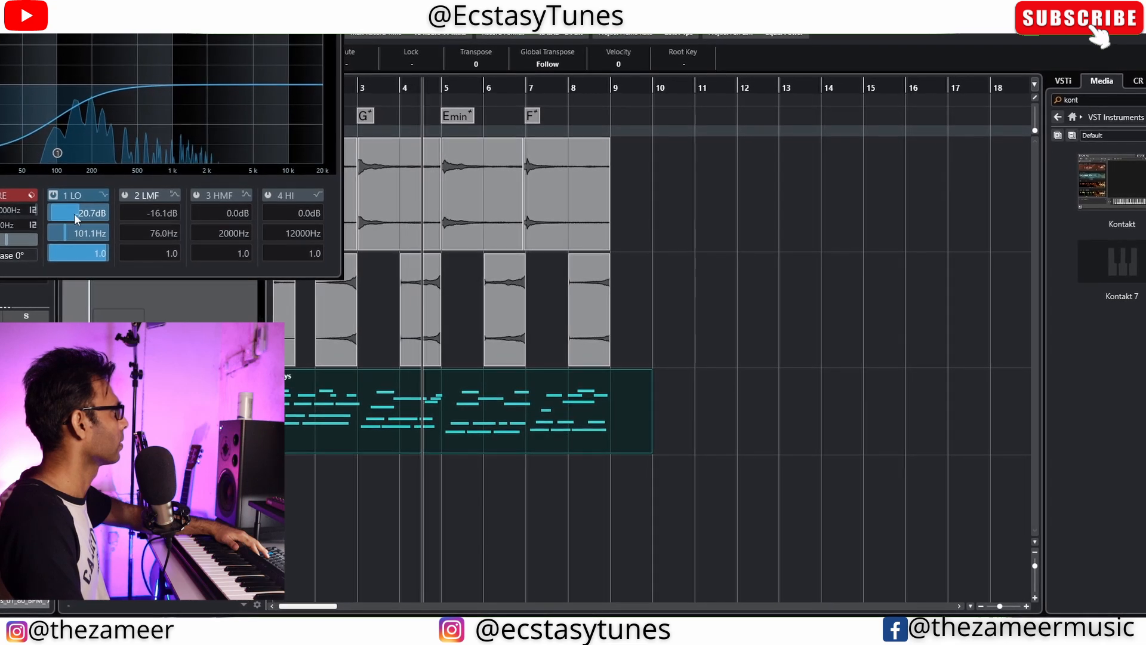
pyautogui.moveTo(74, 213)
pyautogui.mouseDown()
pyautogui.moveTo(98, 213)
pyautogui.moveTo(55, 210)
pyautogui.moveTo(70, 232)
pyautogui.mouseUp()
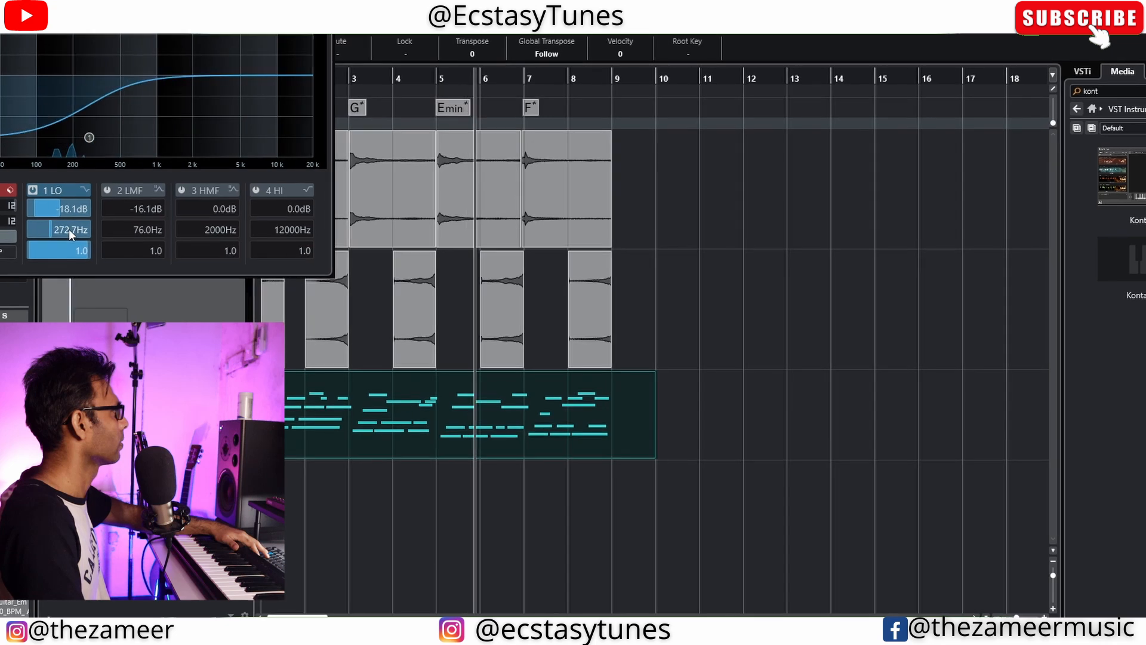
pyautogui.click(684, 314)
# Step: Cut the Keys part at bar 9 and remove its empty last bar
pyautogui.doubleClick(639, 418)
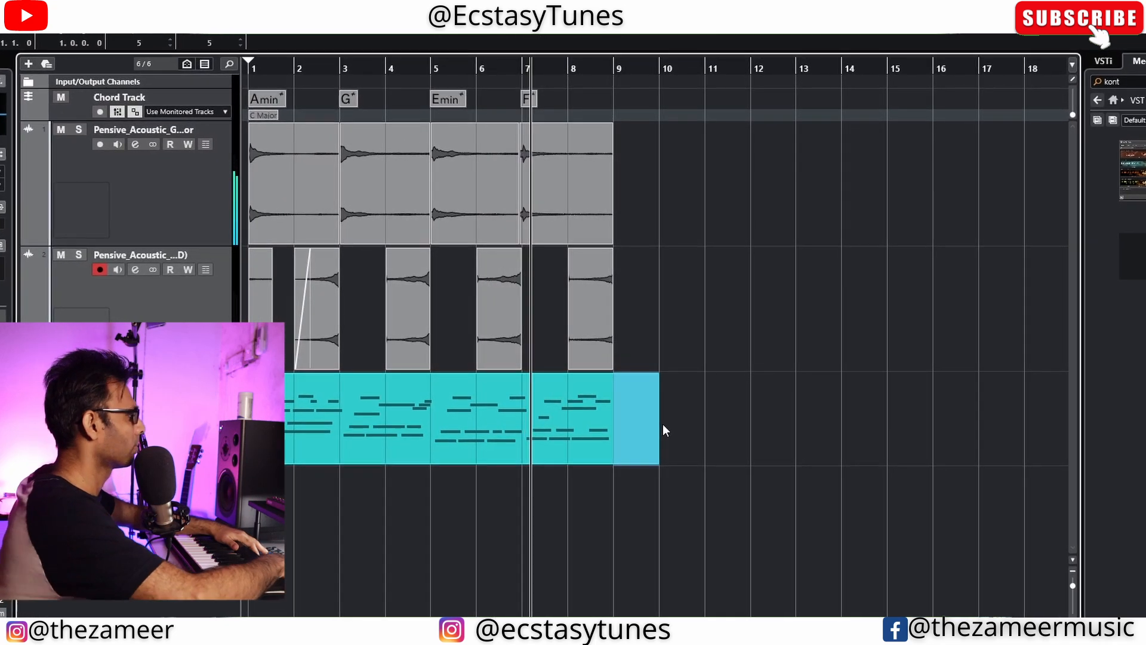
pyautogui.hotkey('ctrl', 'z')
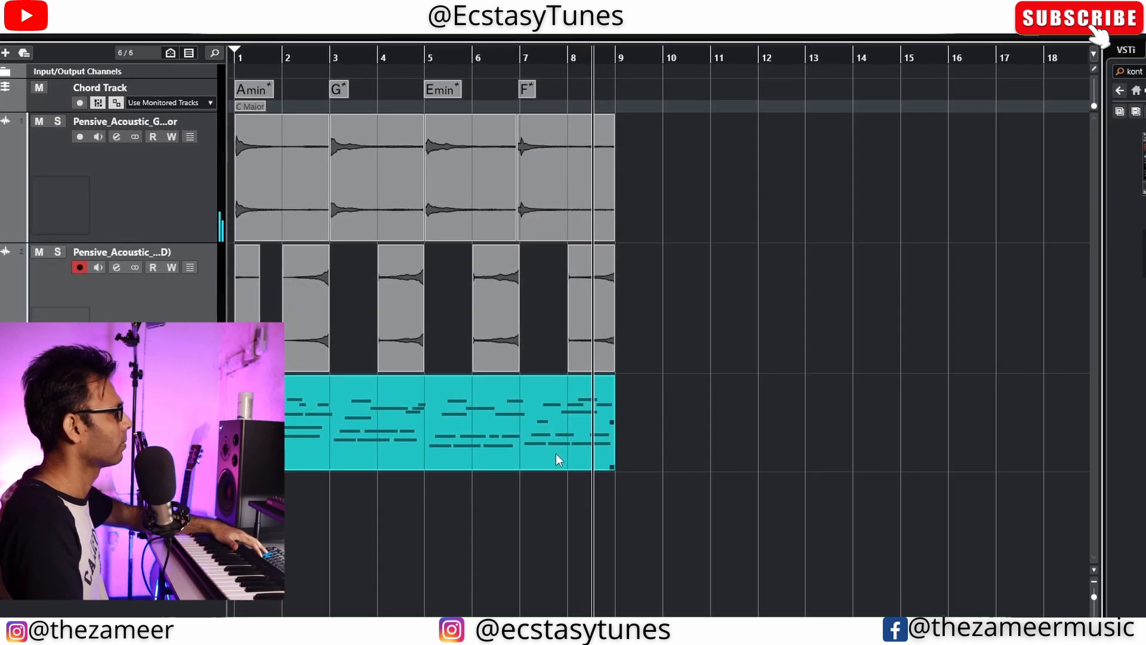
pyautogui.press('space')
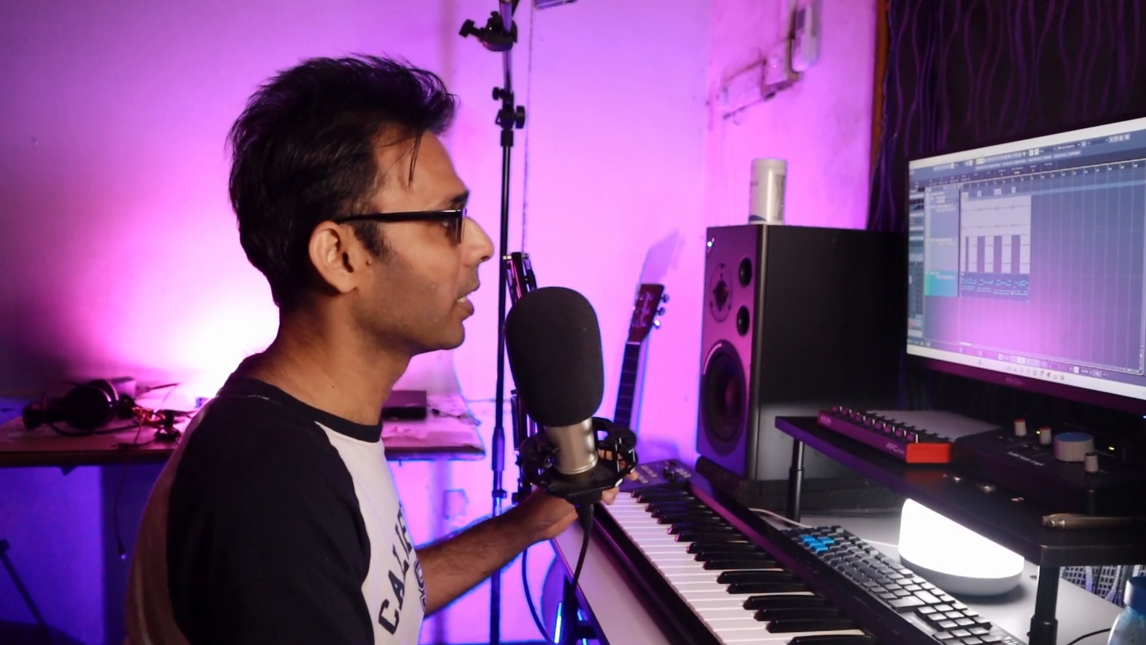
# Step: Add a MIDI track named Piano routed to Keys on channel 2, and record a piano melody on it from bar 1
pyautogui.press('Return')
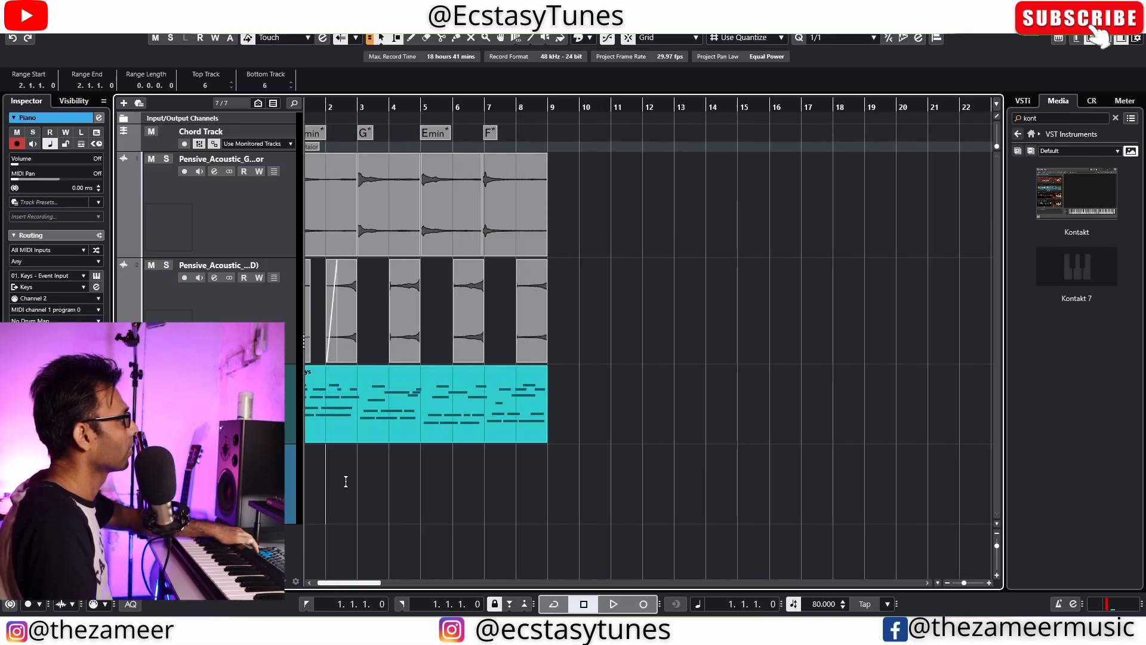
pyautogui.press('h')
pyautogui.press('h')
pyautogui.press('h')
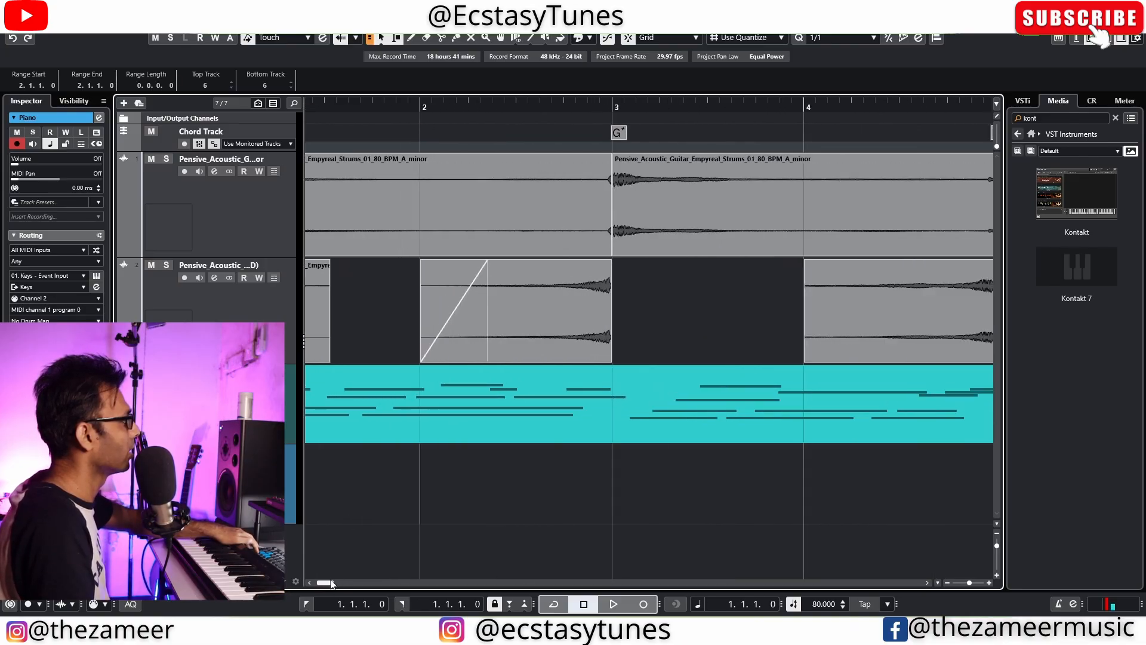
pyautogui.press('g')
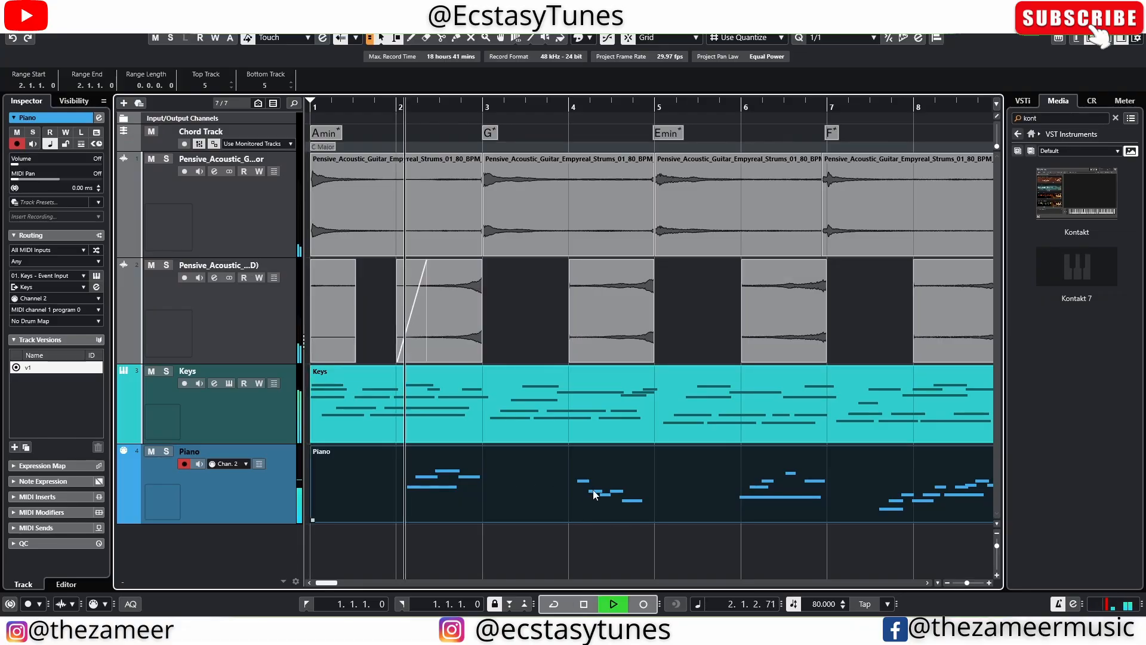
# Step: Split the Piano part at bar 9 and delete its empty last bar
pyautogui.press('g')
pyautogui.click(559, 495)
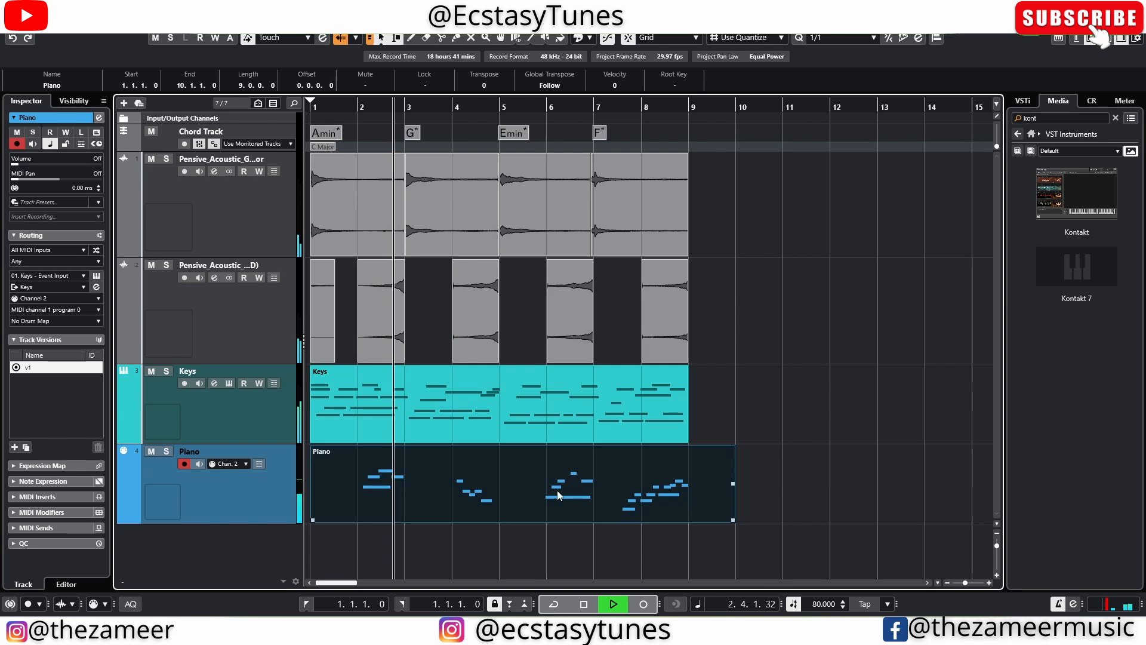
pyautogui.click(764, 481)
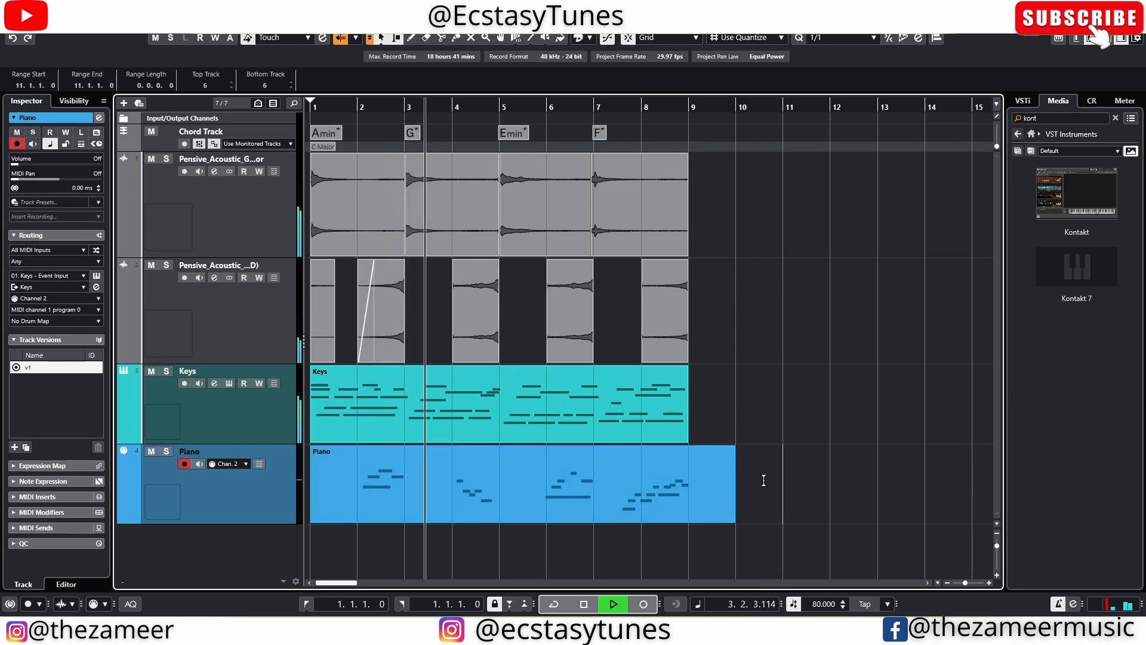
pyautogui.press('1')
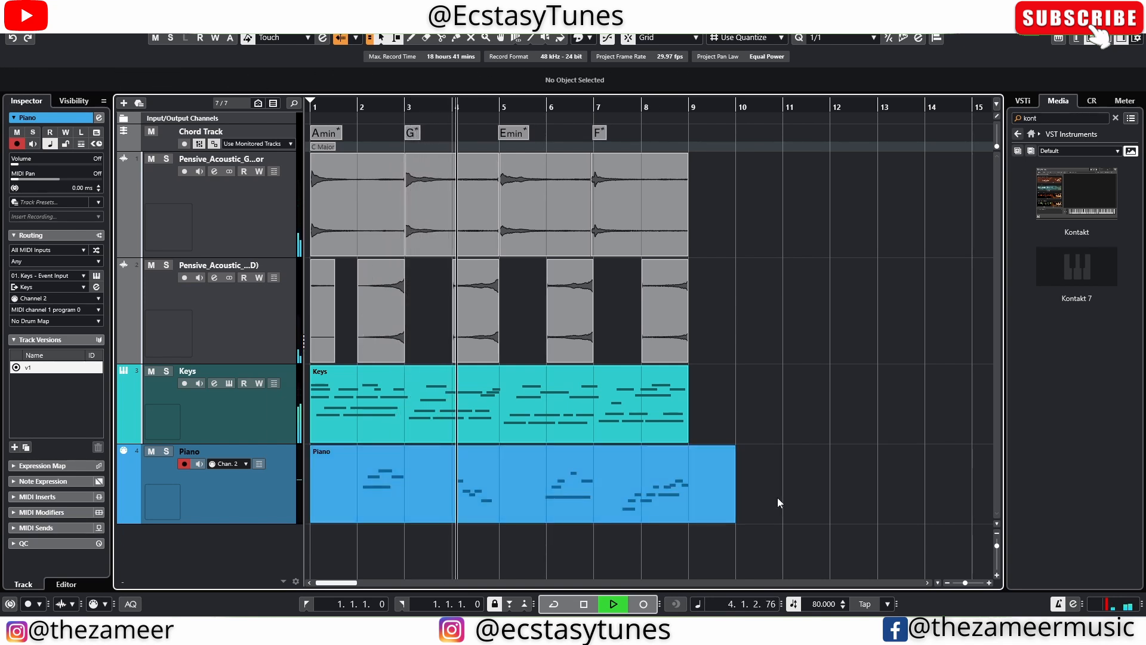
pyautogui.moveTo(690, 487); pyautogui.dragTo(736, 492)
pyautogui.press('Delete')
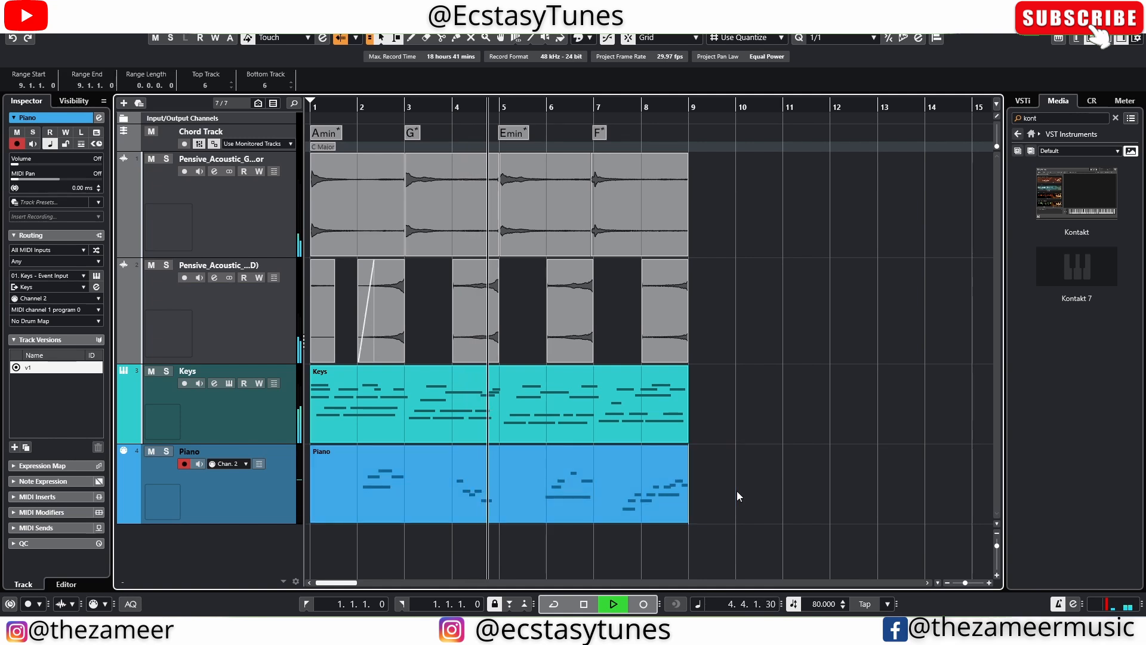
pyautogui.click(736, 491)
pyautogui.press('g')
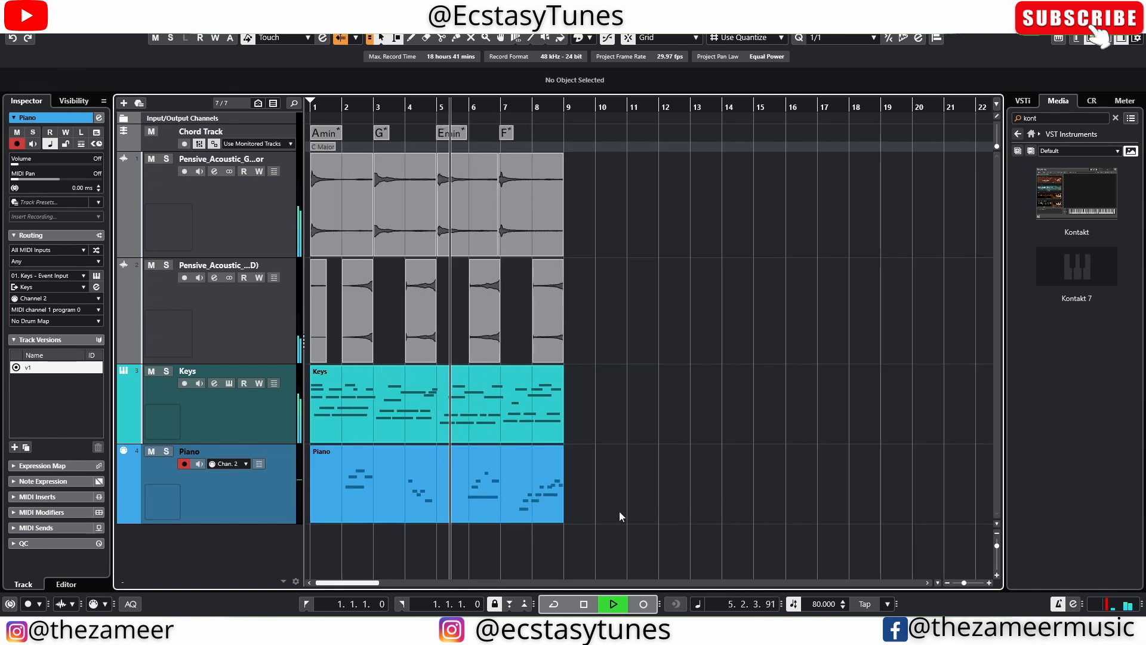
# Step: Duplicate the guitar, Keys and Piano clips at bar 9 so the arrangement runs to bar 17
pyautogui.click(347, 505)
pyautogui.click(612, 456)
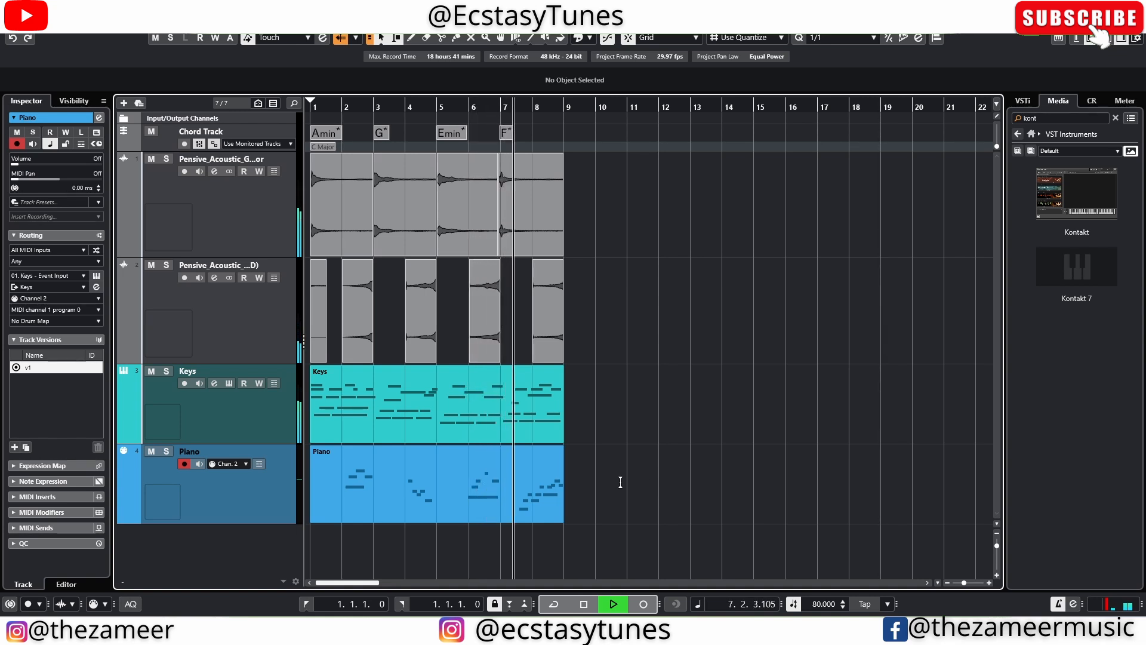
pyautogui.scroll(-2, 402, 535)
pyautogui.scroll(2, 430, 532)
pyautogui.scroll(-2, 557, 511)
pyautogui.scroll(1, 550, 501)
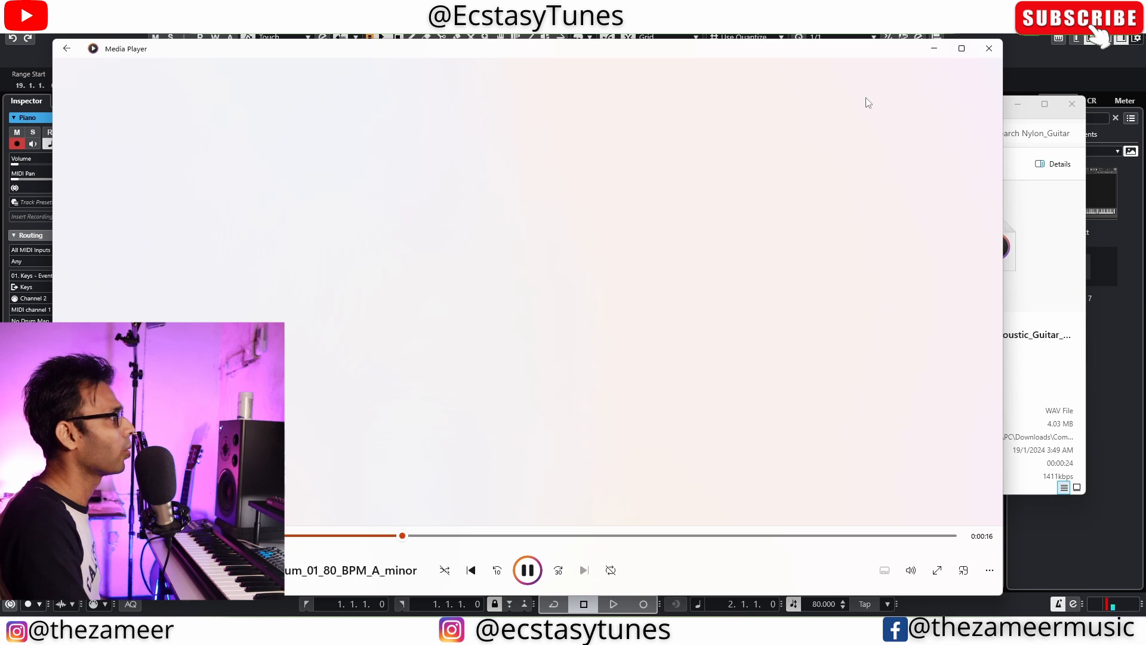
# Step: Import Lonesome_Acoustic_Guitar_Hardened_Strum_01_80_BPM_A_minor on a new track at bar 1, copied and converted to the project settings, and play it briefly
pyautogui.click(988, 50)
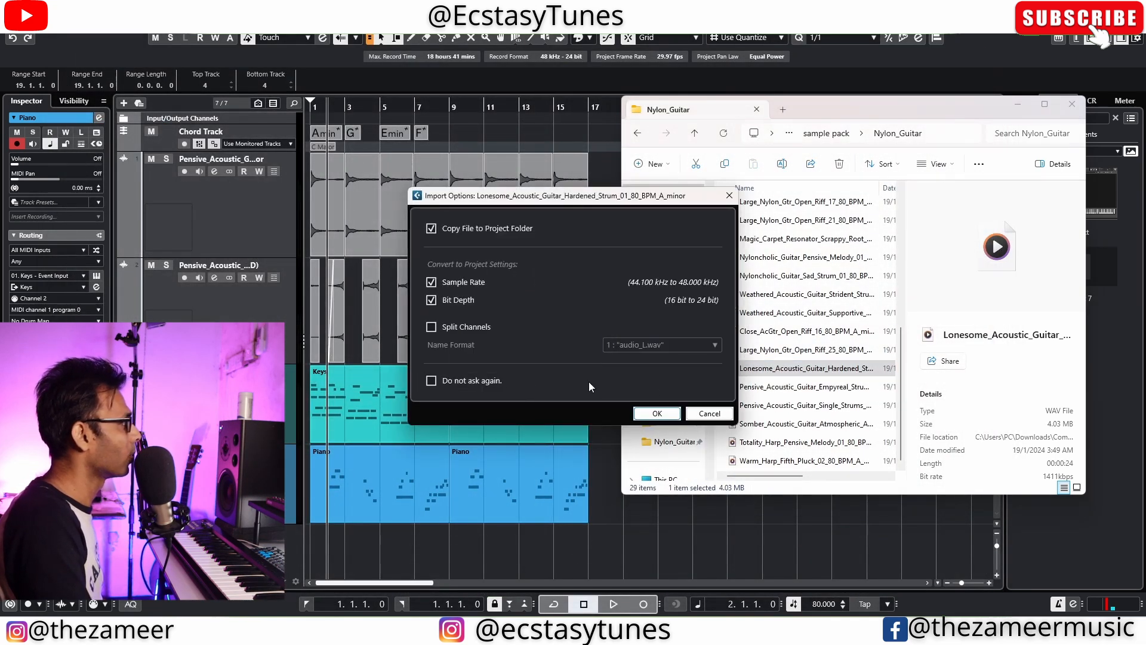
pyautogui.click(657, 413)
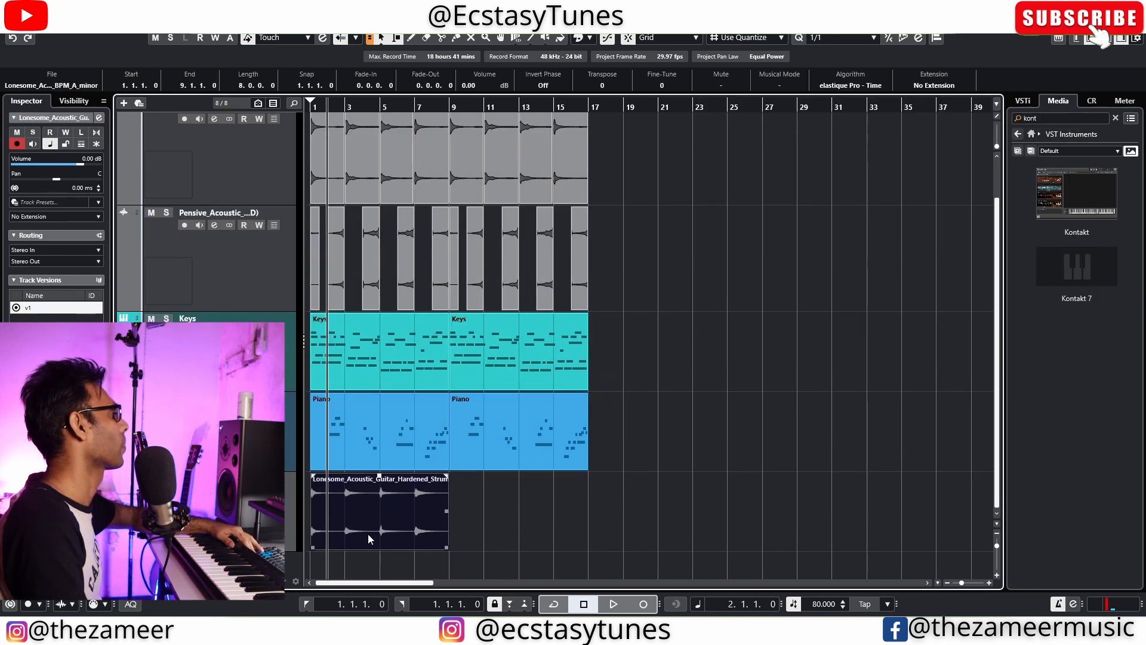
pyautogui.press('space')
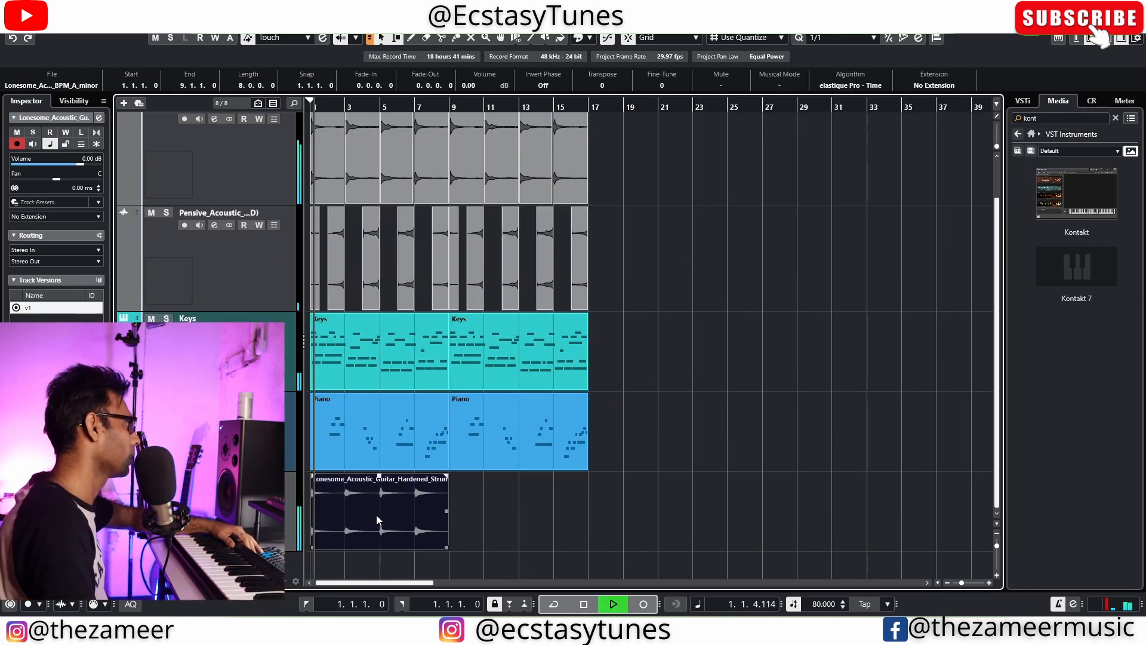
pyautogui.press('space')
# Step: Set the quantize grid to 1/4 and shift the imported strum clip to start just before beat 3 of bar 1
pyautogui.scroll(2, 328, 546)
pyautogui.press('h')
pyautogui.scroll(-2, 527, 533)
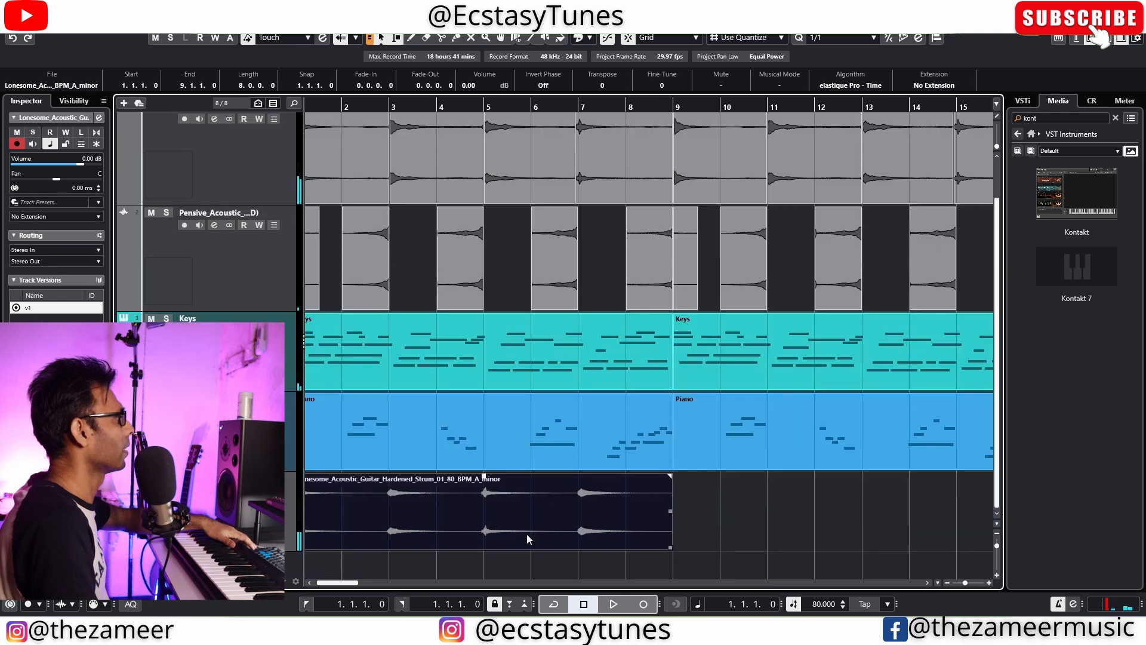
pyautogui.moveTo(357, 584); pyautogui.dragTo(338, 568)
pyautogui.press('h')
pyautogui.press('h')
pyautogui.press('h')
pyautogui.press('h')
pyautogui.click(360, 559)
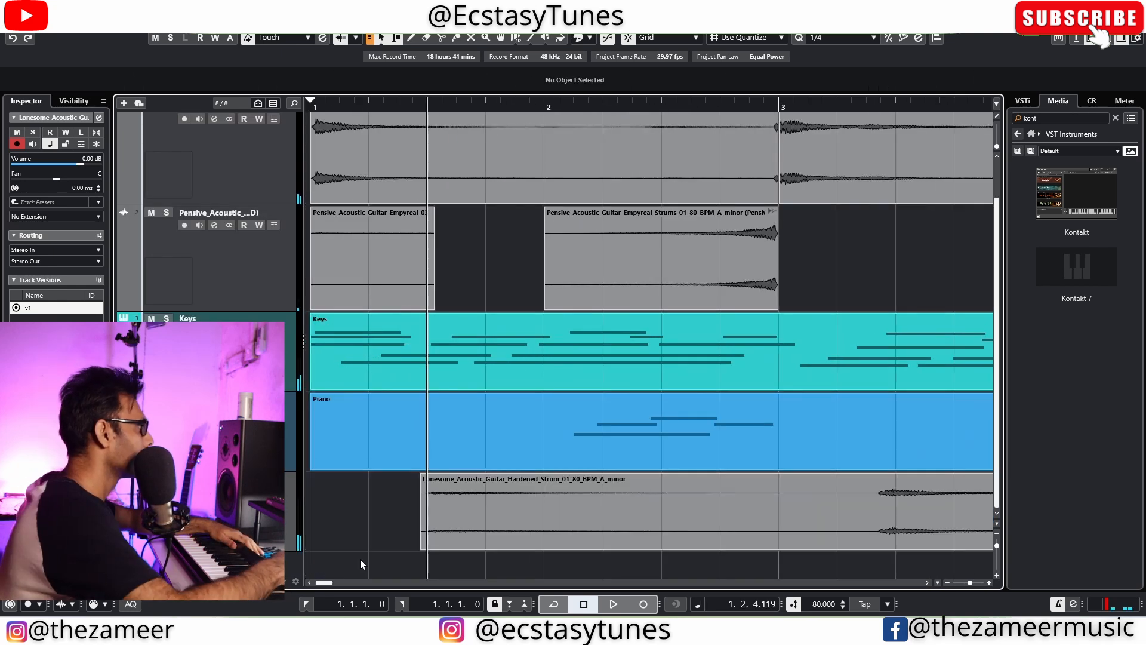
# Step: Play the arrangement from bar 1 to hear how the shifted strum clip fits
pyautogui.press('space')
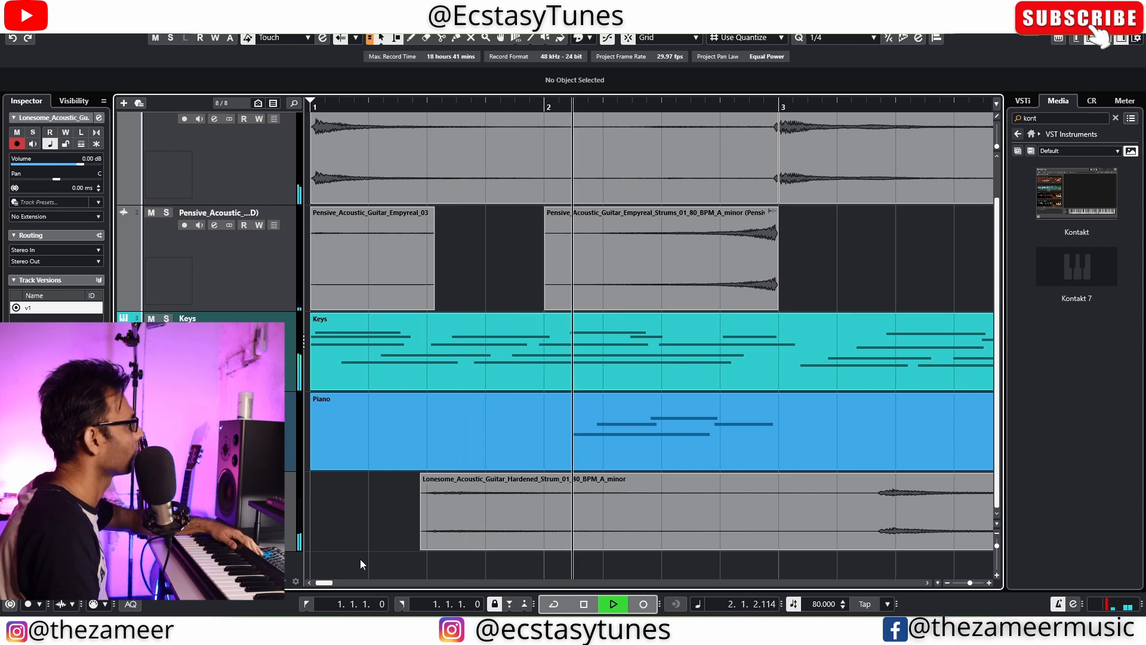
pyautogui.press('g')
pyautogui.press('g')
pyautogui.press('g')
pyautogui.press('g')
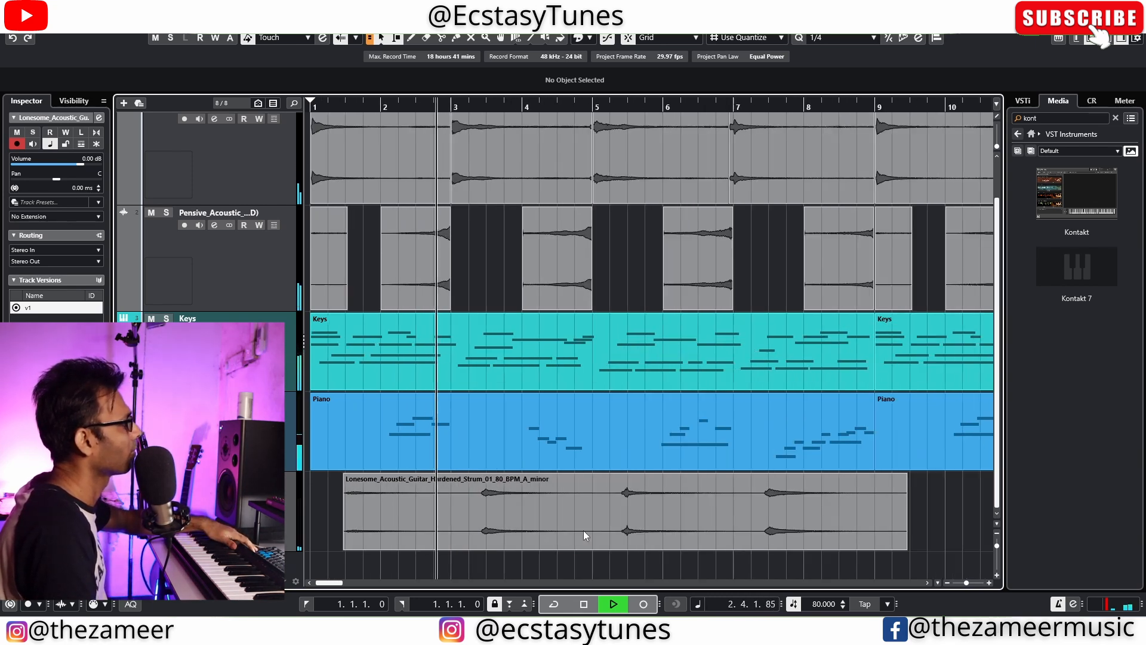
# Step: Add a fade-in of 0.1.0.74 to the beginning of the Lonesome strum clip
pyautogui.press('h')
pyautogui.press('h')
pyautogui.press('h')
pyautogui.press('h')
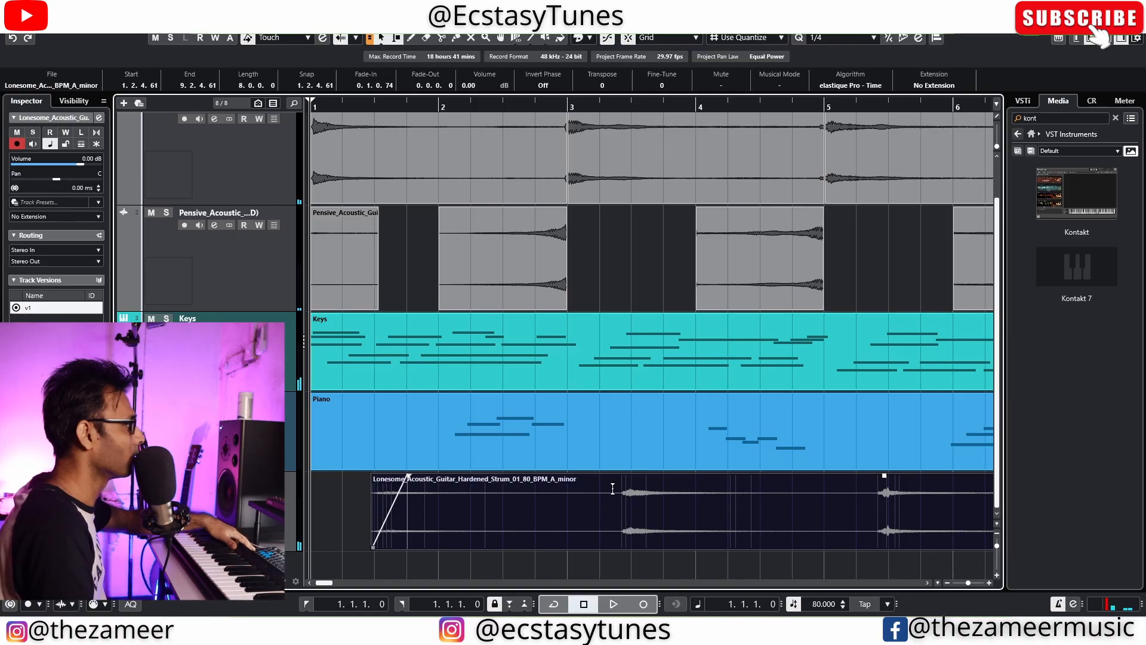
# Step: Trim the Lonesome strum clip to end at bar 3 by deleting the rest of the recording
pyautogui.moveTo(601, 508); pyautogui.dragTo(854, 501)
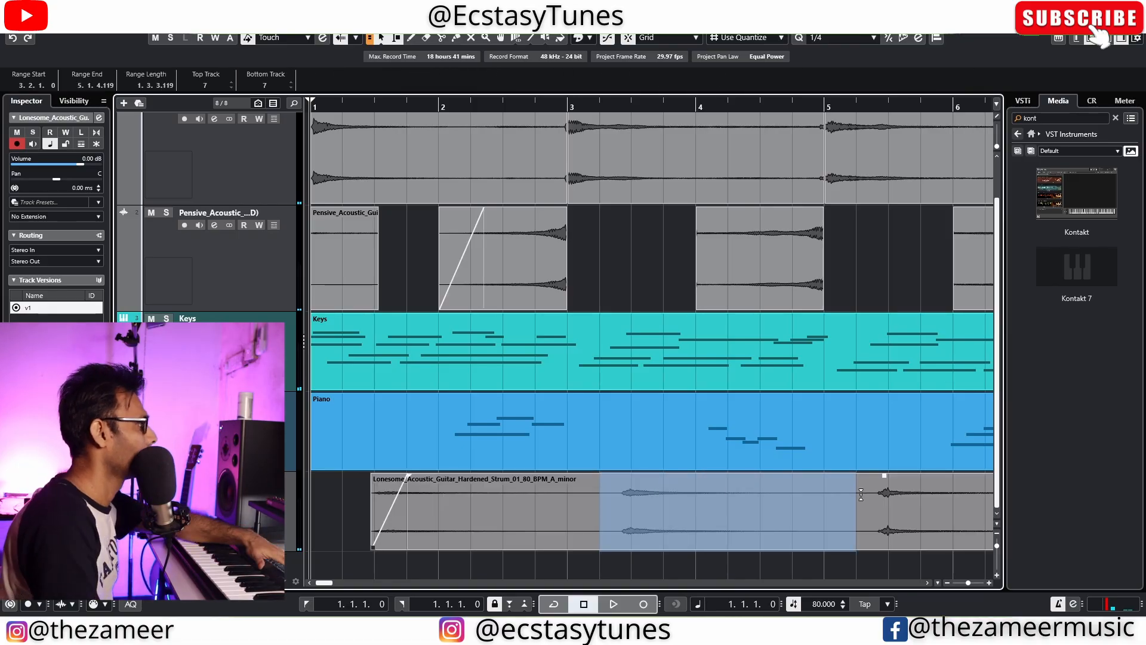
pyautogui.press('Delete')
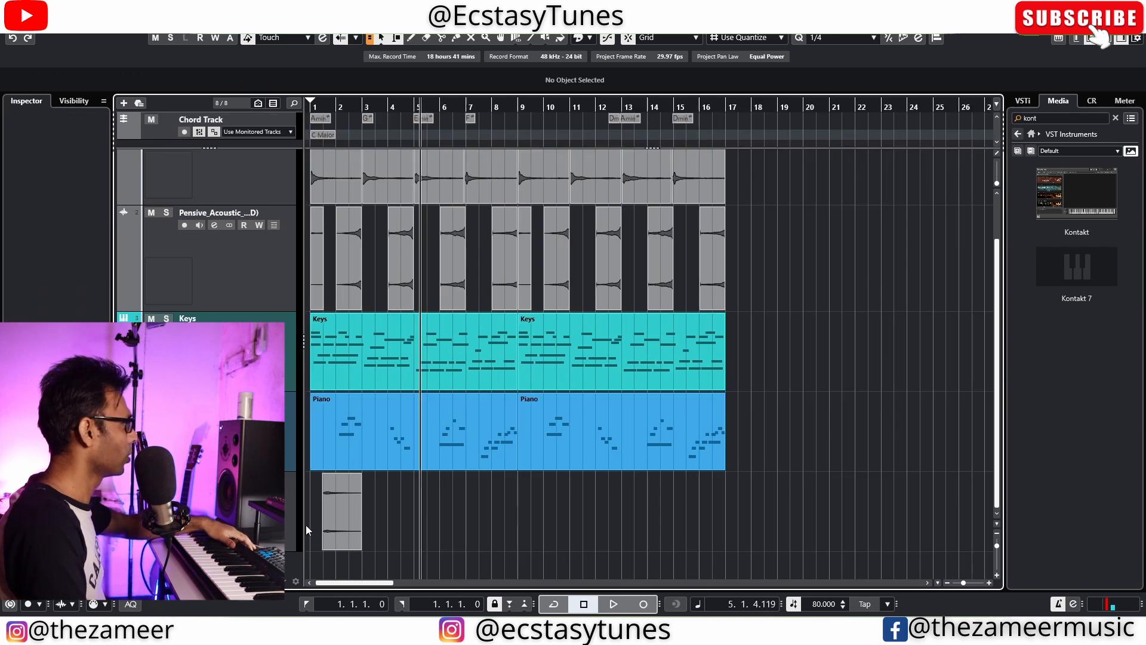
pyautogui.press('h')
pyautogui.press('h')
pyautogui.press('h')
pyautogui.press('h')
pyautogui.press('h')
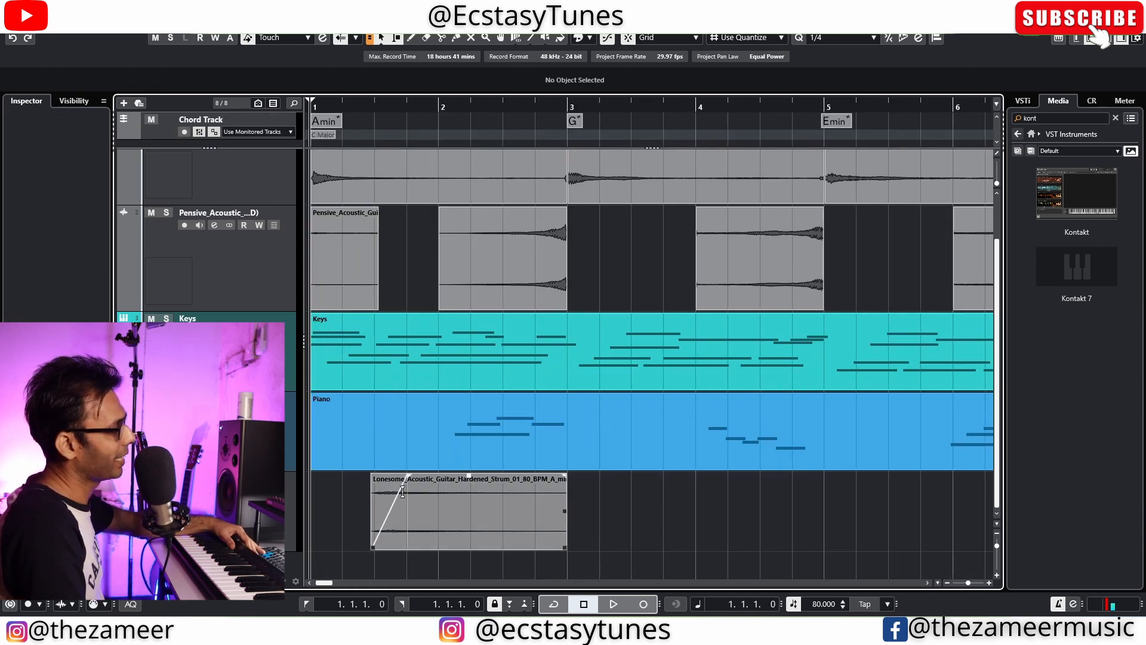
pyautogui.click(418, 541)
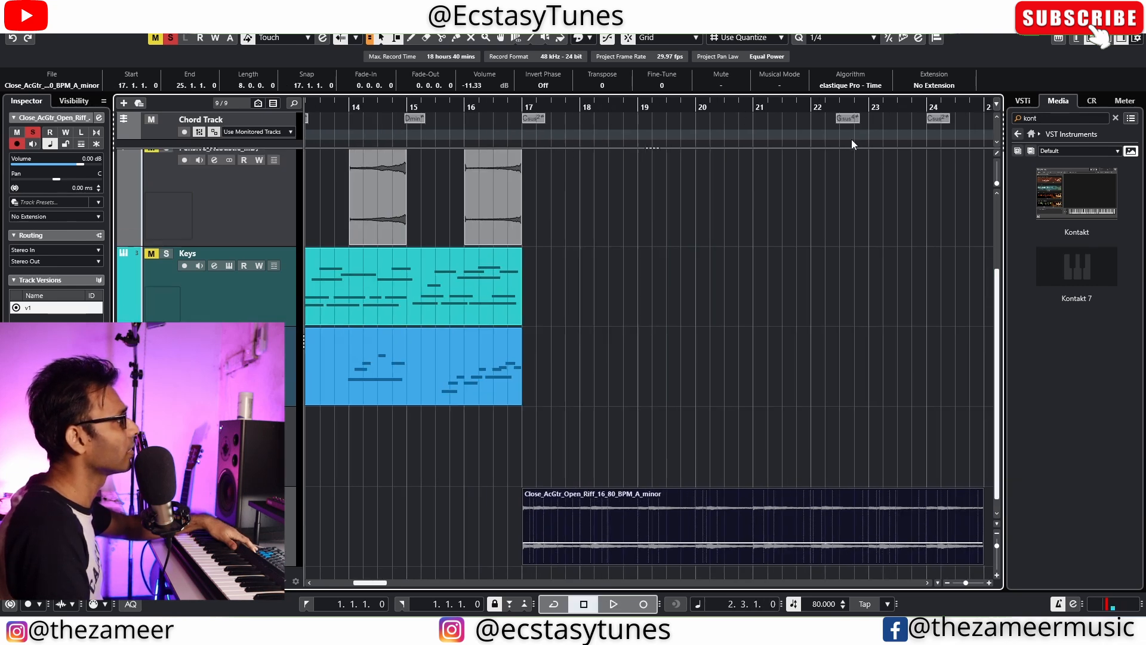
# Step: Cut bars 17 to 19 from the Close_AcGtr_Open_Riff_16 clip, move that piece to bar 1 and transpose it by -3
pyautogui.scroll(-2, 861, 132)
pyautogui.scroll(4, 898, 128)
pyautogui.scroll(-3, 916, 132)
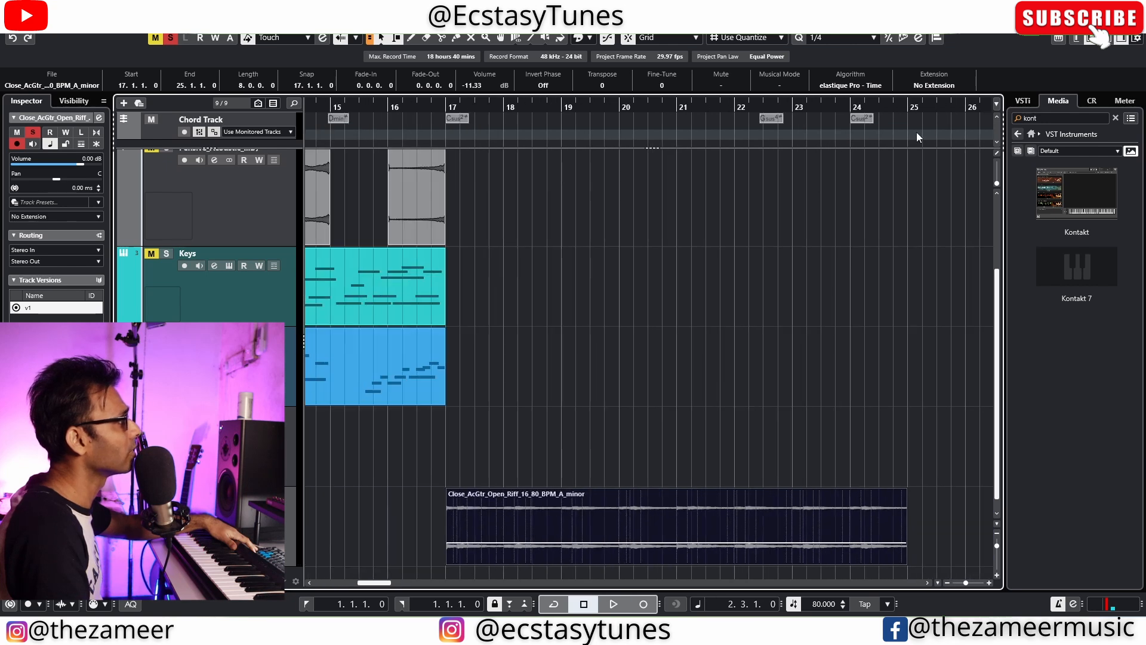
pyautogui.scroll(3, 916, 131)
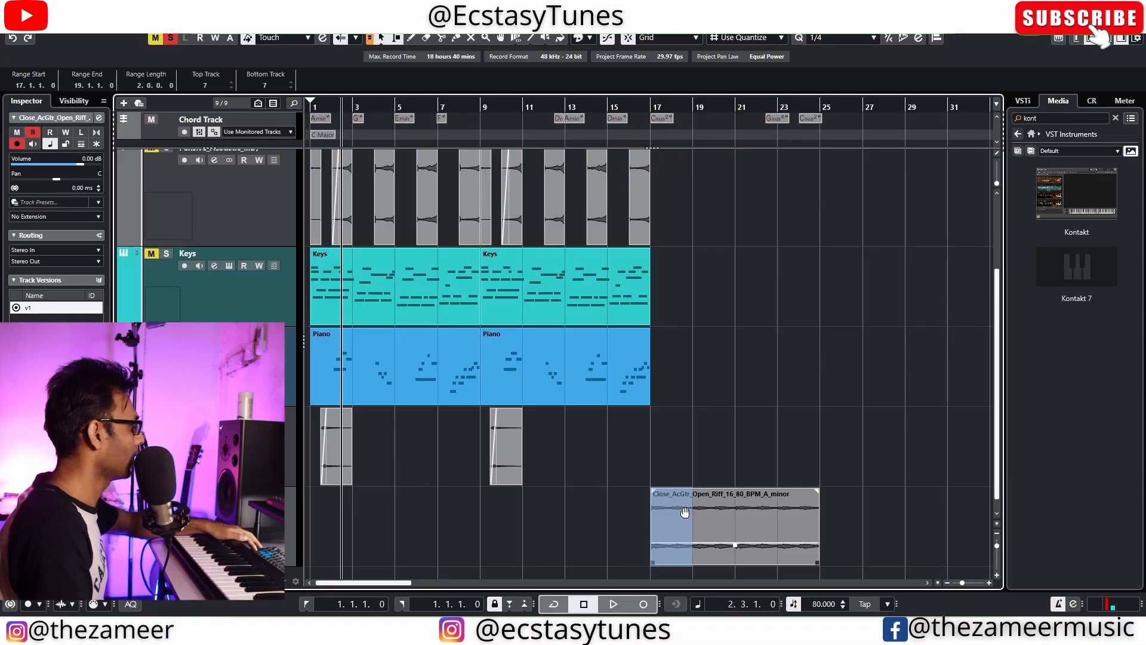
pyautogui.click(685, 513)
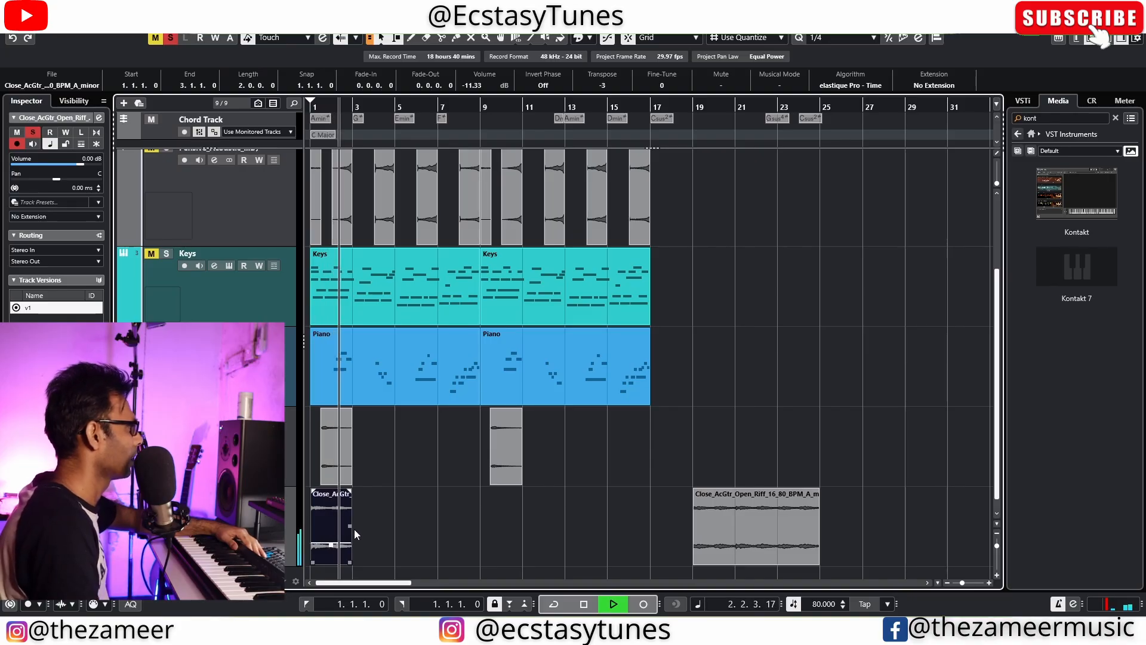
# Step: Turn off solo on the riff track and play the full arrangement from bar 1
pyautogui.press('space')
pyautogui.press('s')
pyautogui.press('space')
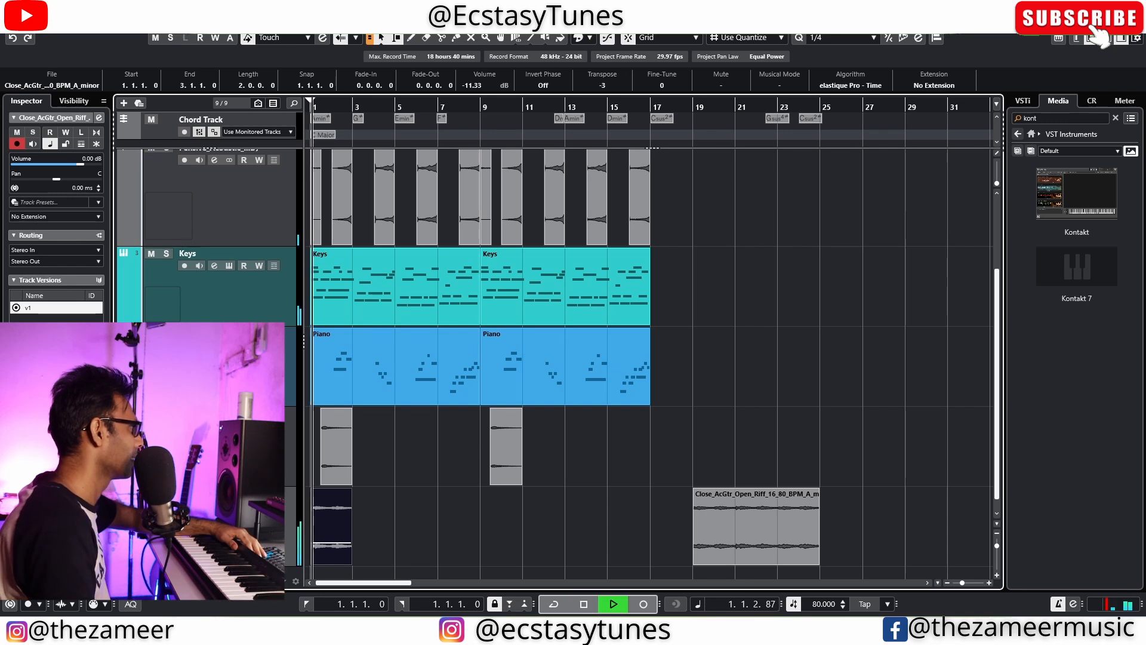
# Step: Duplicate the two-bar Close_AcGtr riff repeatedly until it fills the track from bar 1 to bar 17
pyautogui.click(389, 558)
pyautogui.click(323, 547)
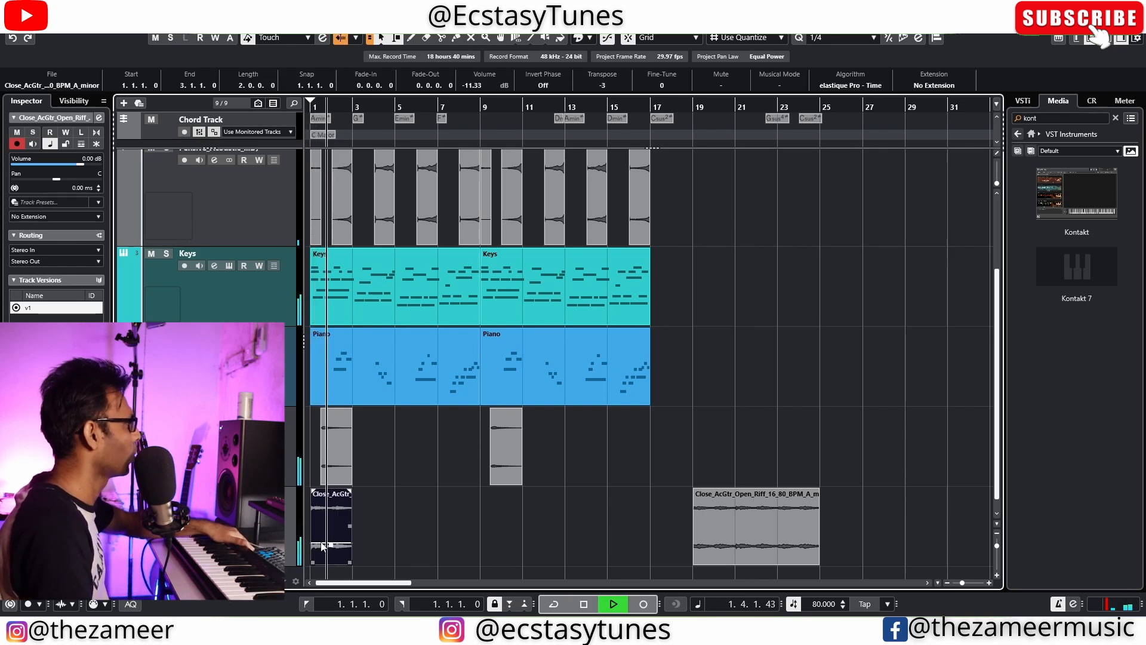
pyautogui.hotkey('ctrl', 'd')
pyautogui.moveTo(435, 543); pyautogui.dragTo(343, 545)
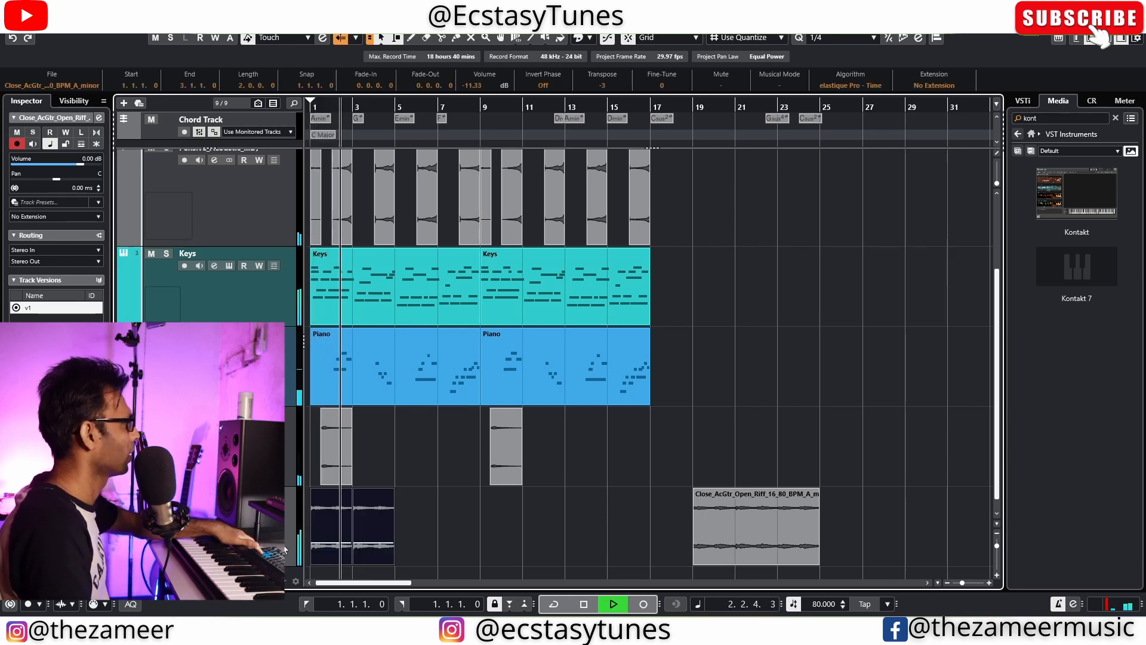
pyautogui.hotkey('ctrl', 'd')
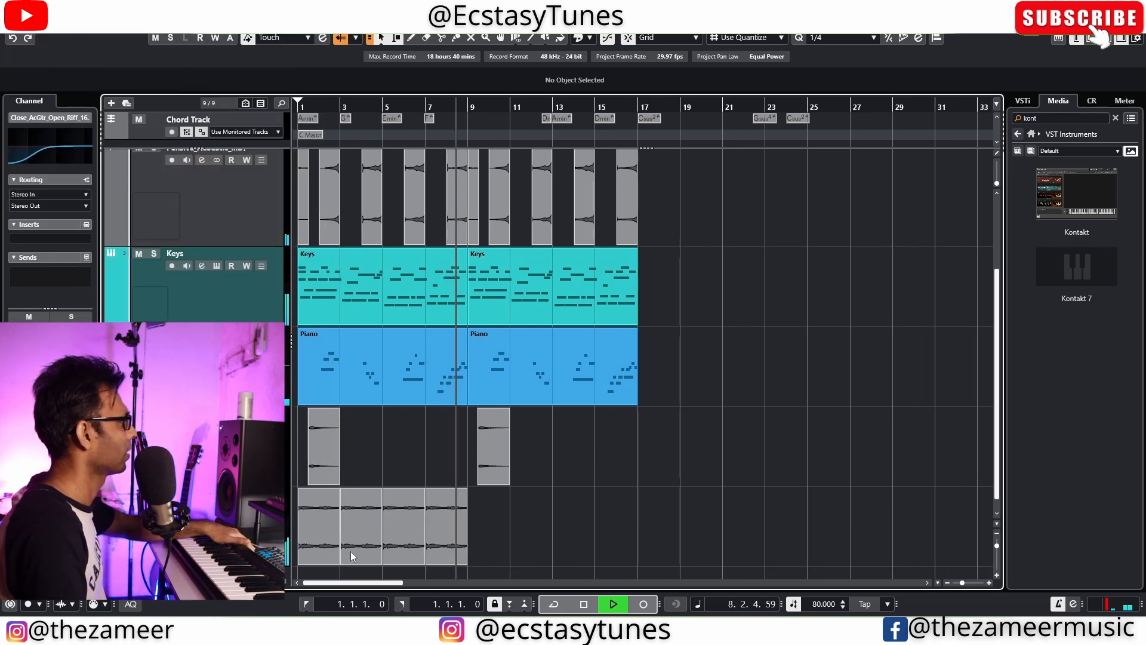
pyautogui.moveTo(475, 540); pyautogui.dragTo(300, 545)
pyautogui.hotkey('ctrl', 'd')
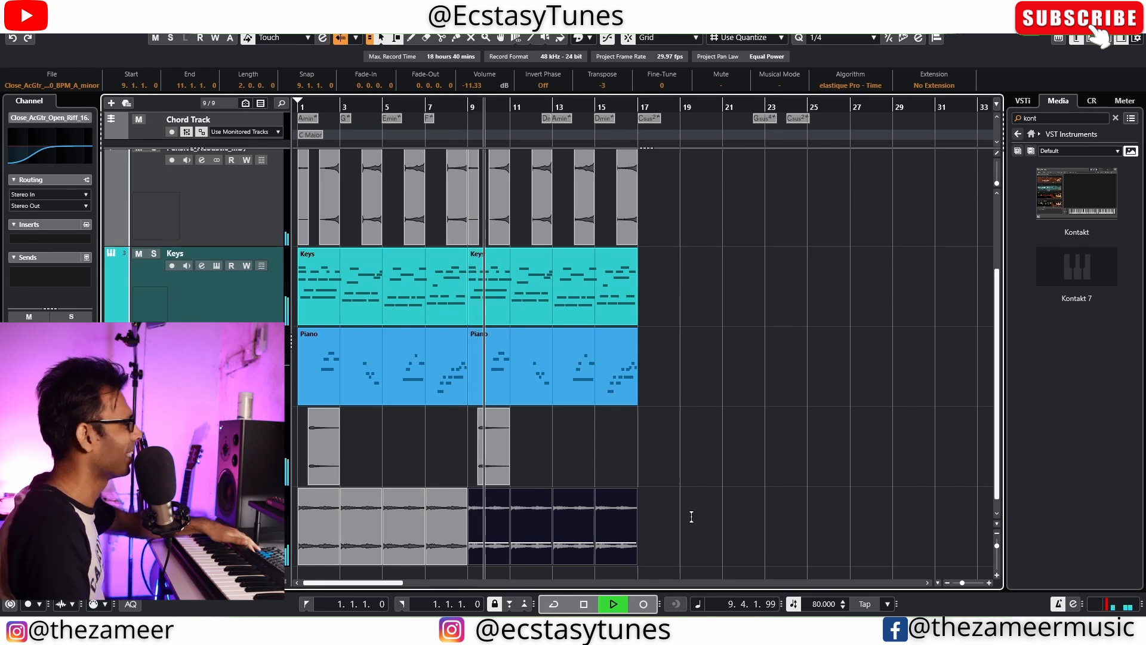
pyautogui.click(673, 521)
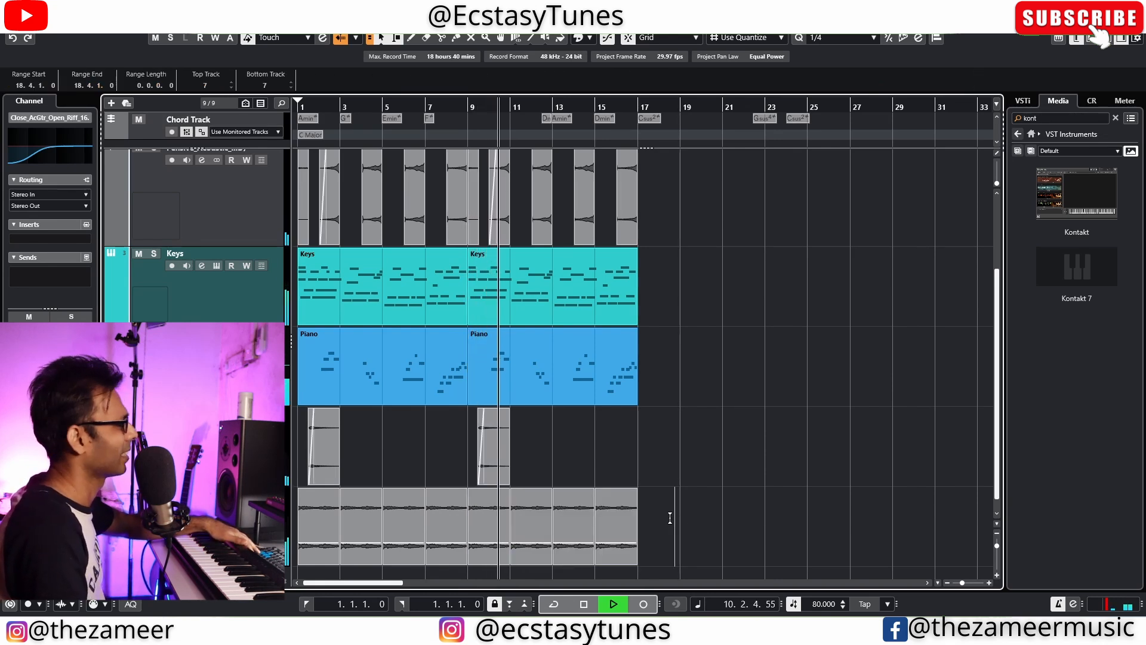
pyautogui.scroll(-1, 681, 484)
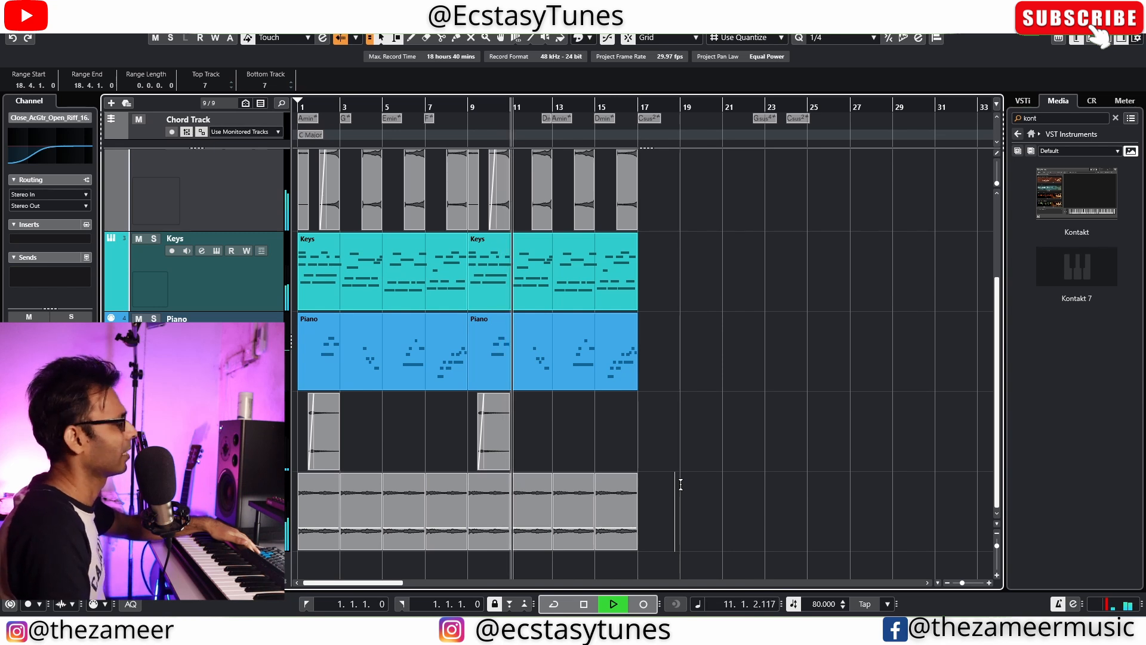
# Step: Import Nyloncholic_Guitar_Pensive_Melody_01_80_BPM_A_minor on a new track at bar 1, set its volume to -8.96 dB and play it briefly
pyautogui.press('Home')
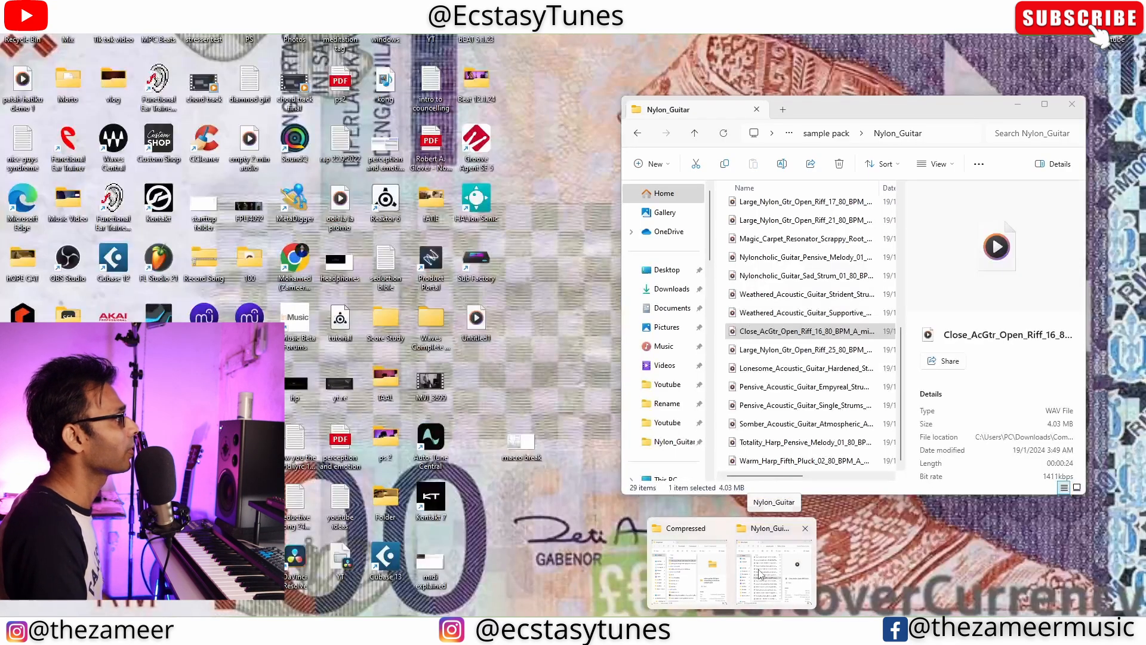
pyautogui.click(760, 574)
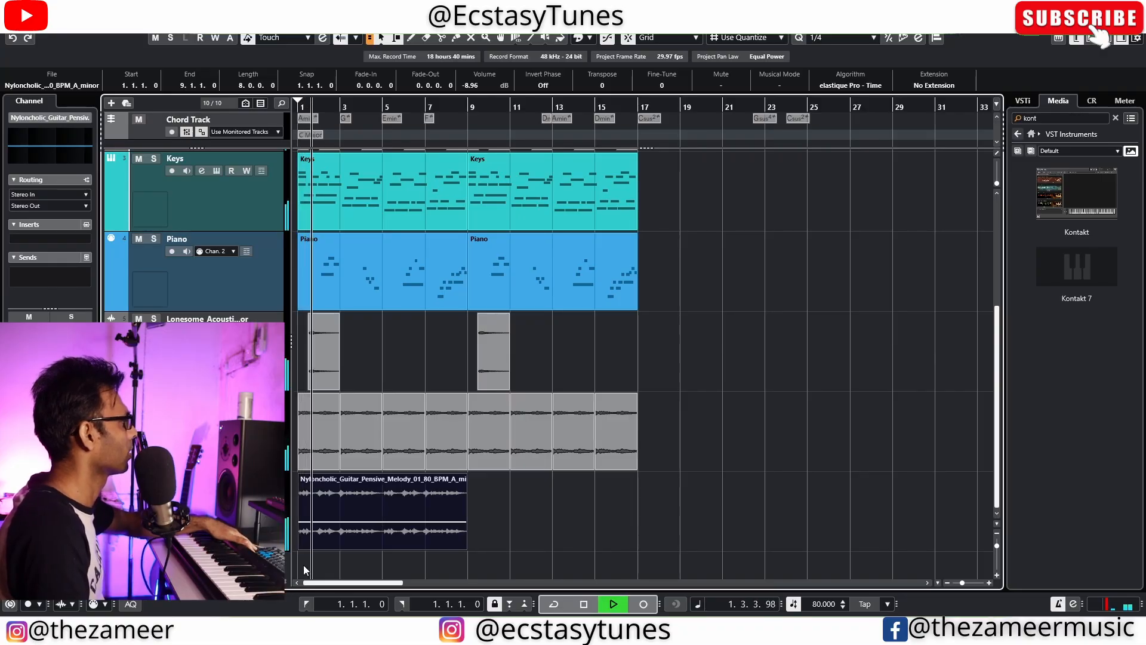
pyautogui.scroll(5, 304, 565)
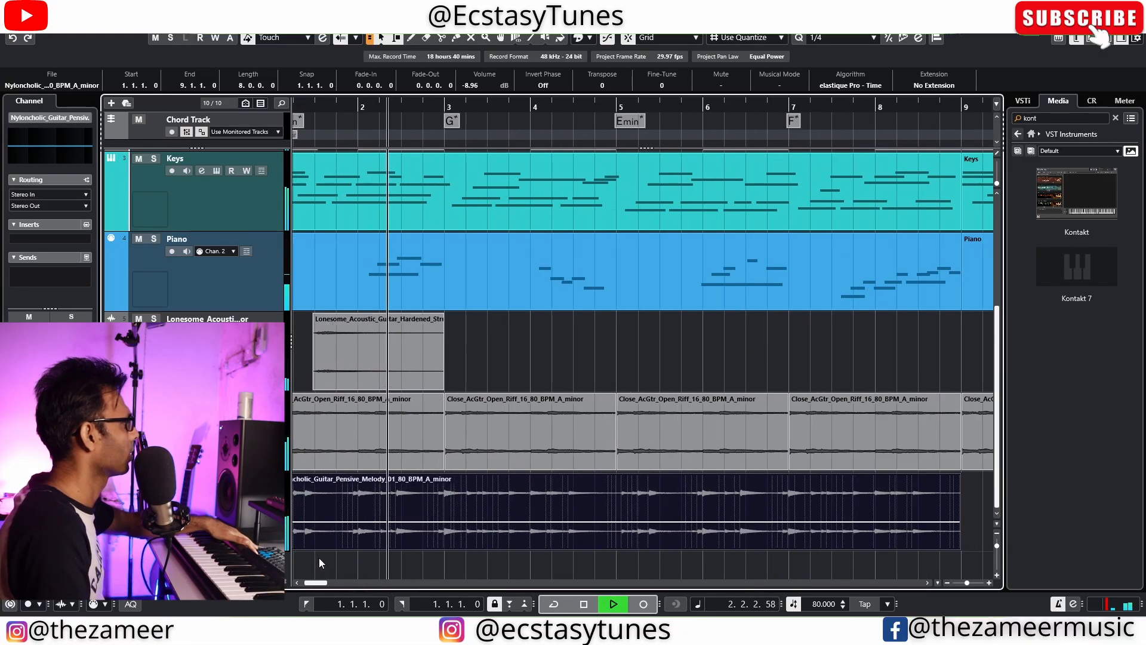
pyautogui.scroll(-1, 319, 558)
pyautogui.press('space')
# Step: Delete bar 1 and the first half of bar 3 from the Nyloncholic melody clip while checking it in playback
pyautogui.moveTo(366, 510); pyautogui.dragTo(298, 511)
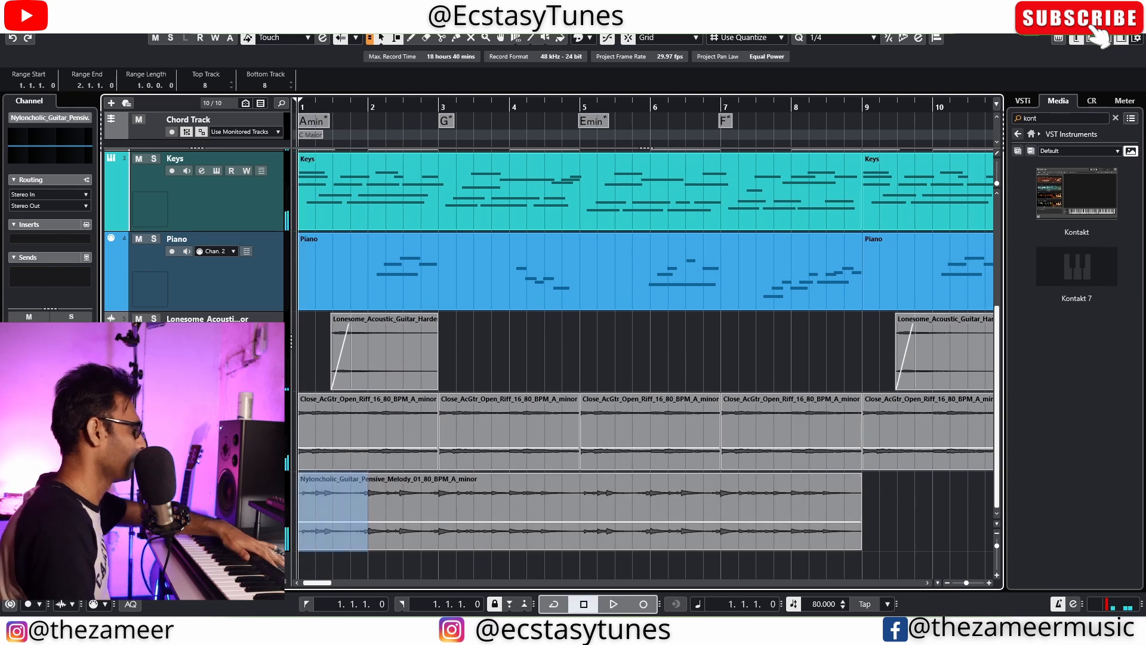
pyautogui.press('Delete')
pyautogui.click(377, 538)
pyautogui.press('Up')
pyautogui.press('space')
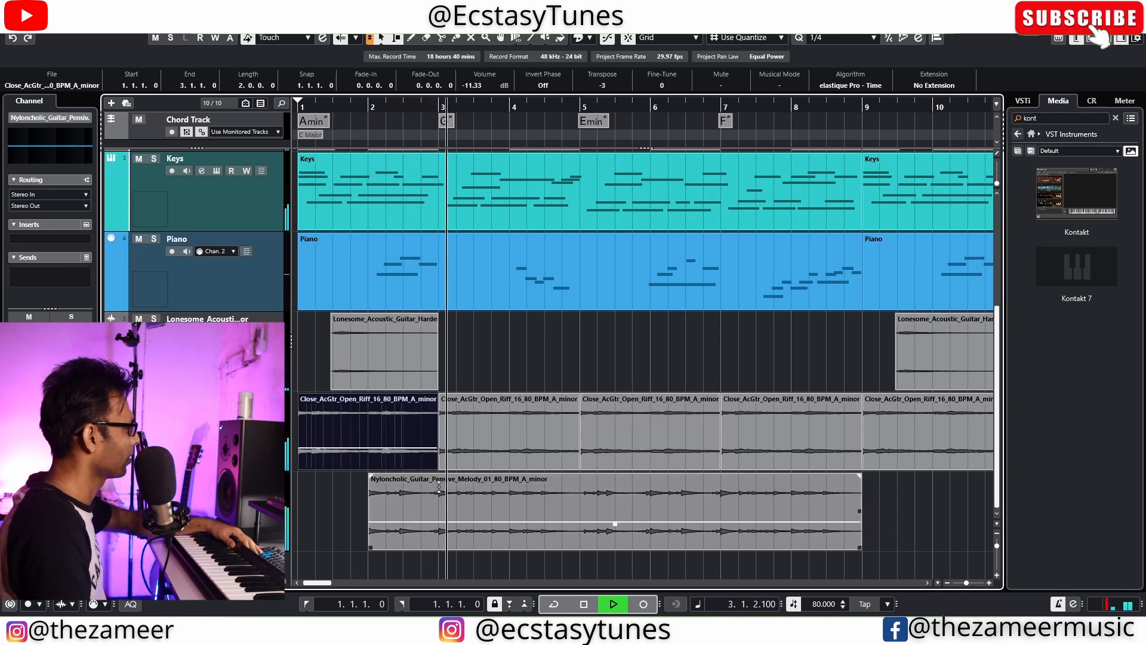
pyautogui.moveTo(438, 487); pyautogui.dragTo(474, 493)
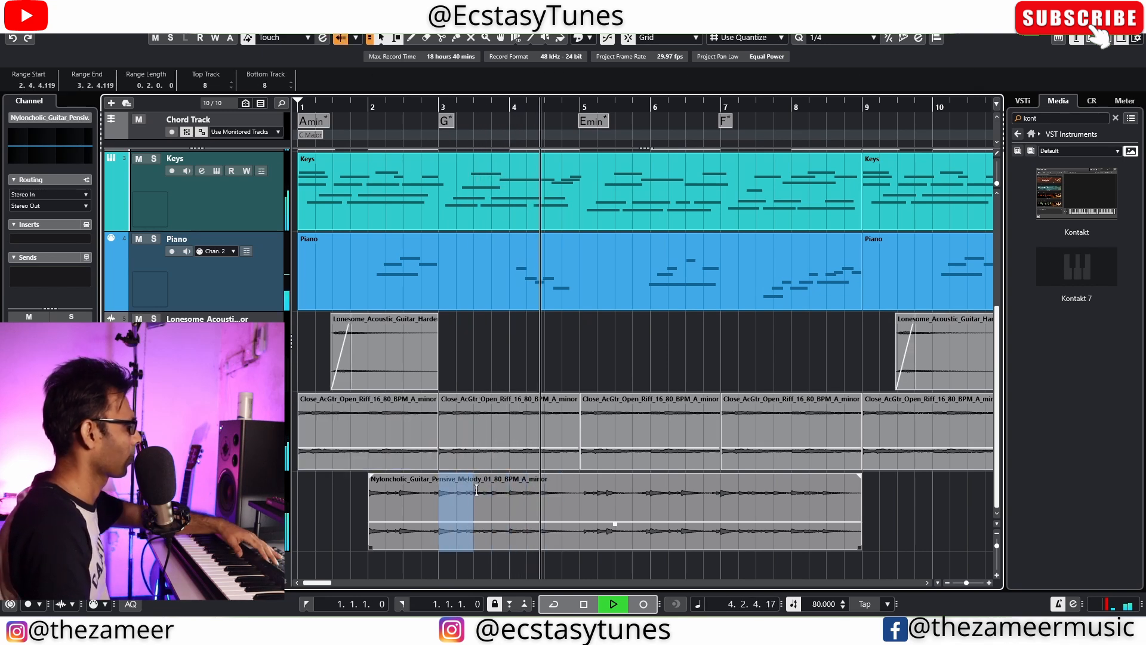
pyautogui.press('Delete')
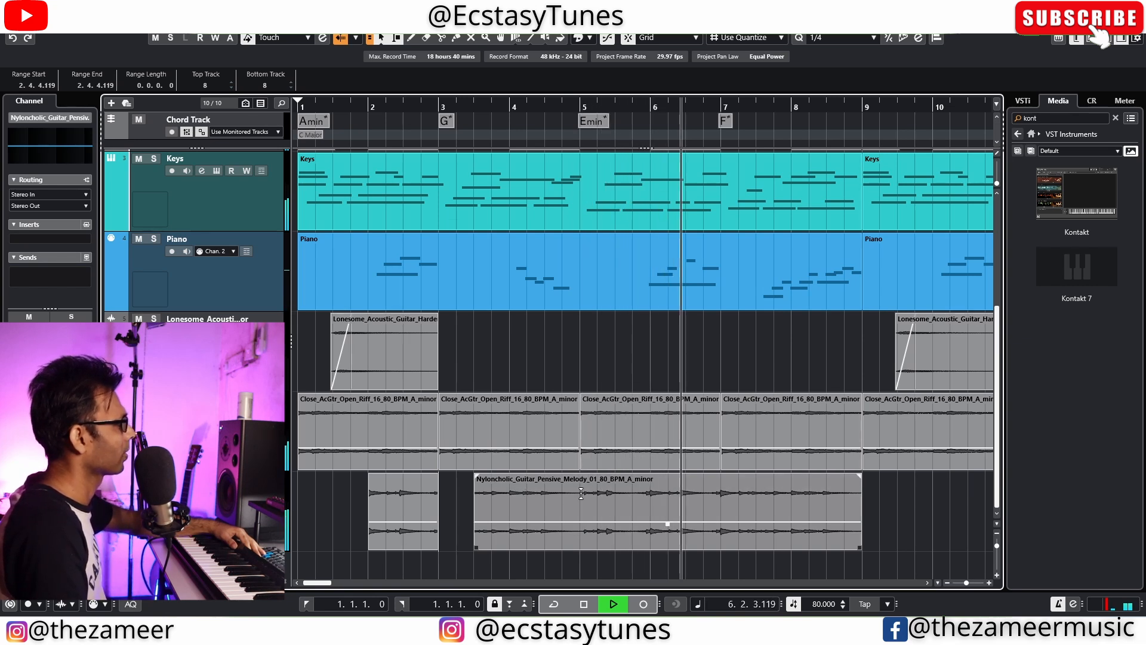
# Step: Duplicate the Nyloncholic melody's bars 1 to 9, including the gaps, to bars 9 to 17
pyautogui.press('g')
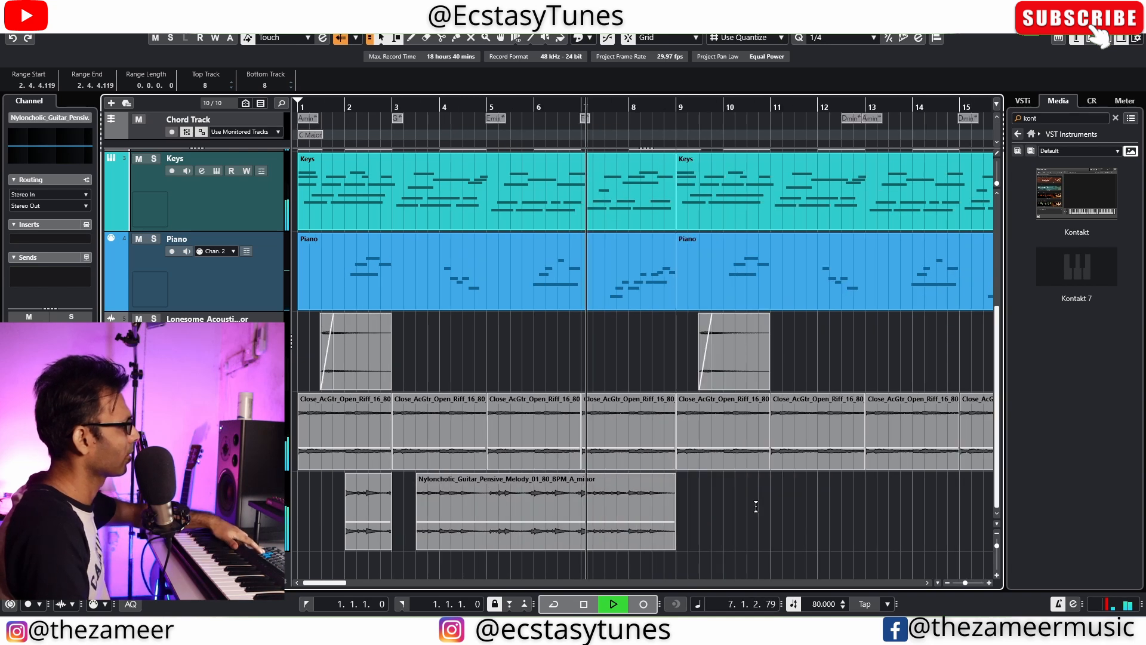
pyautogui.press('g')
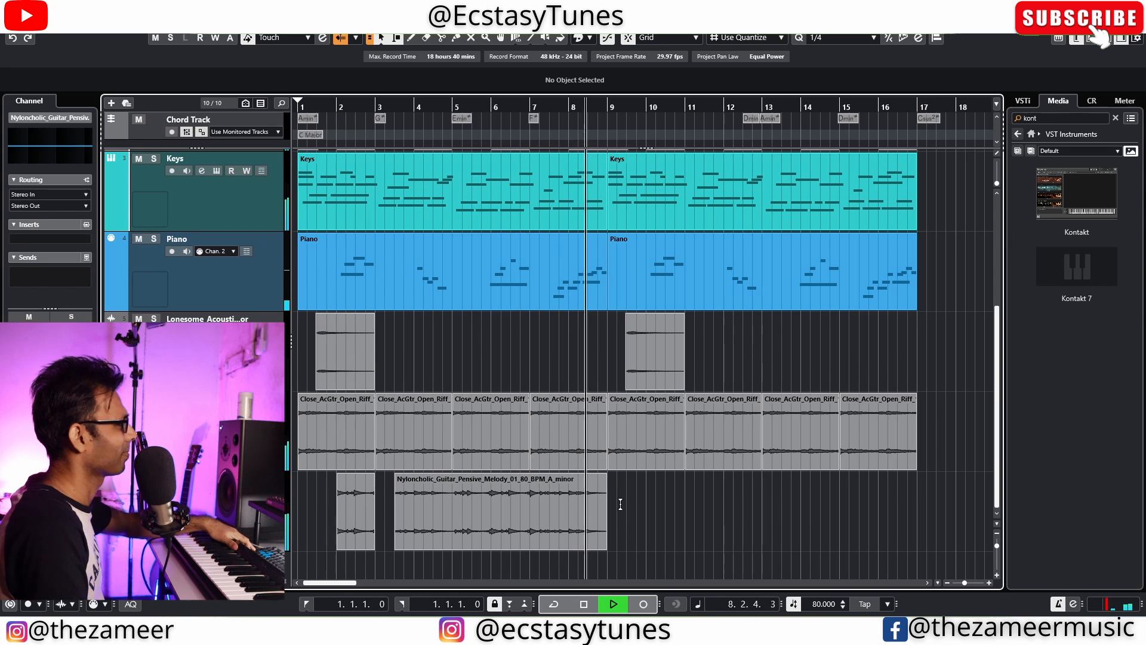
pyautogui.moveTo(609, 497); pyautogui.dragTo(298, 501)
pyautogui.hotkey('ctrl', 'd')
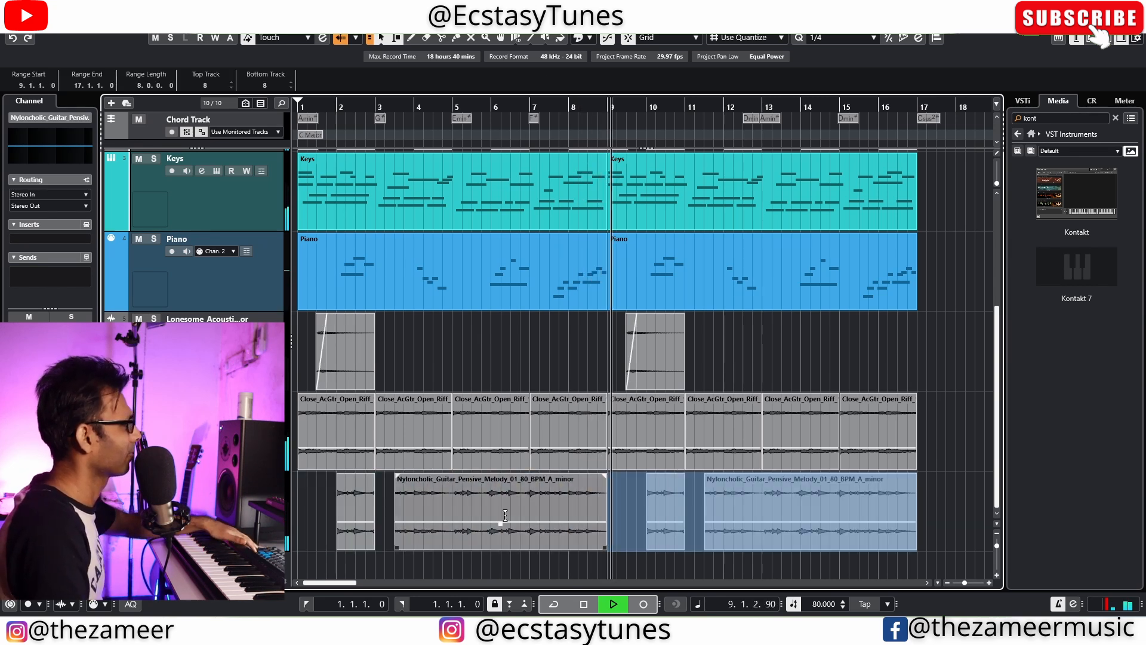
pyautogui.press('h')
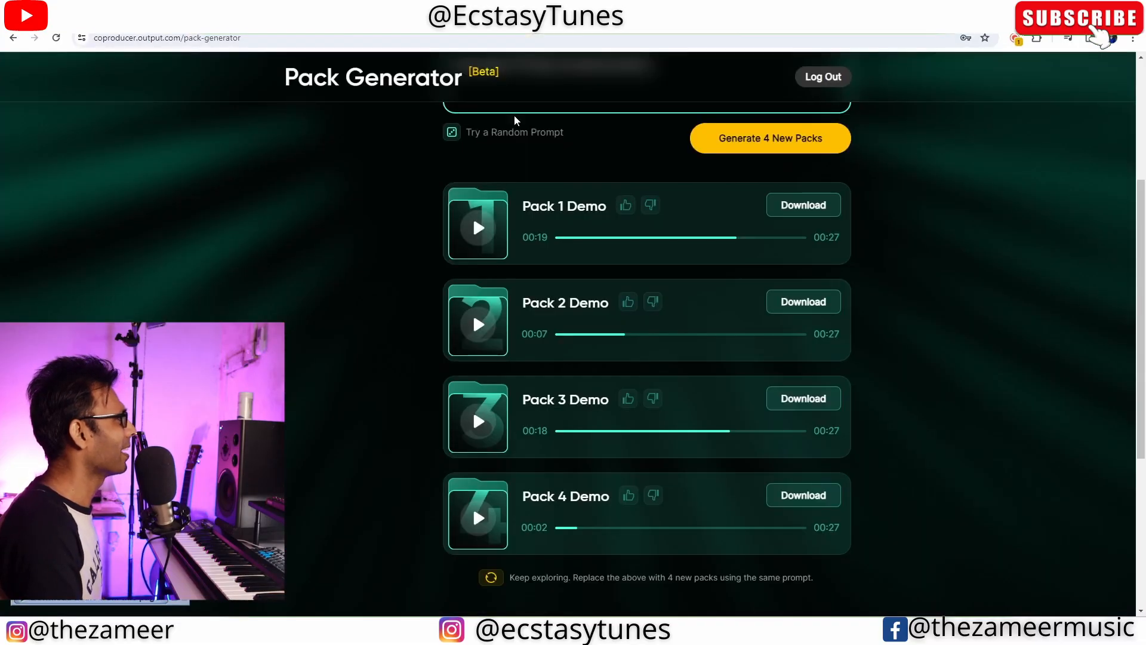
# Step: Switch to Output's Pack Generator in the browser and replace the prompt with "lofi drum 80 bpm", submitting it for new packs
pyautogui.scroll(4, 835, 359)
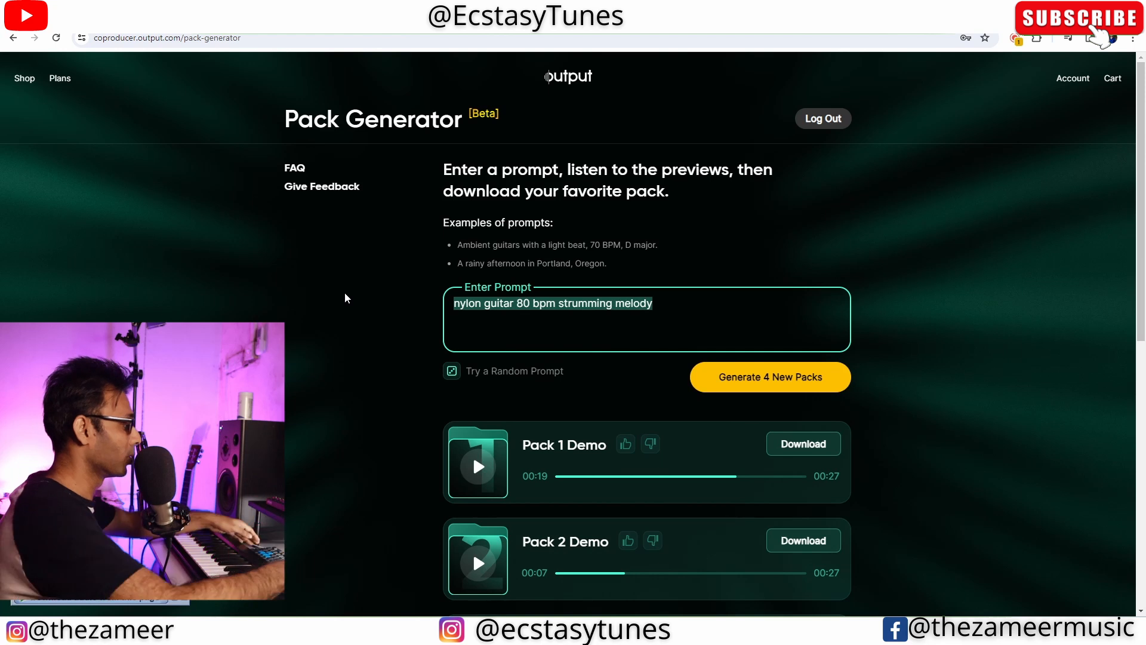
pyautogui.write('drum l')
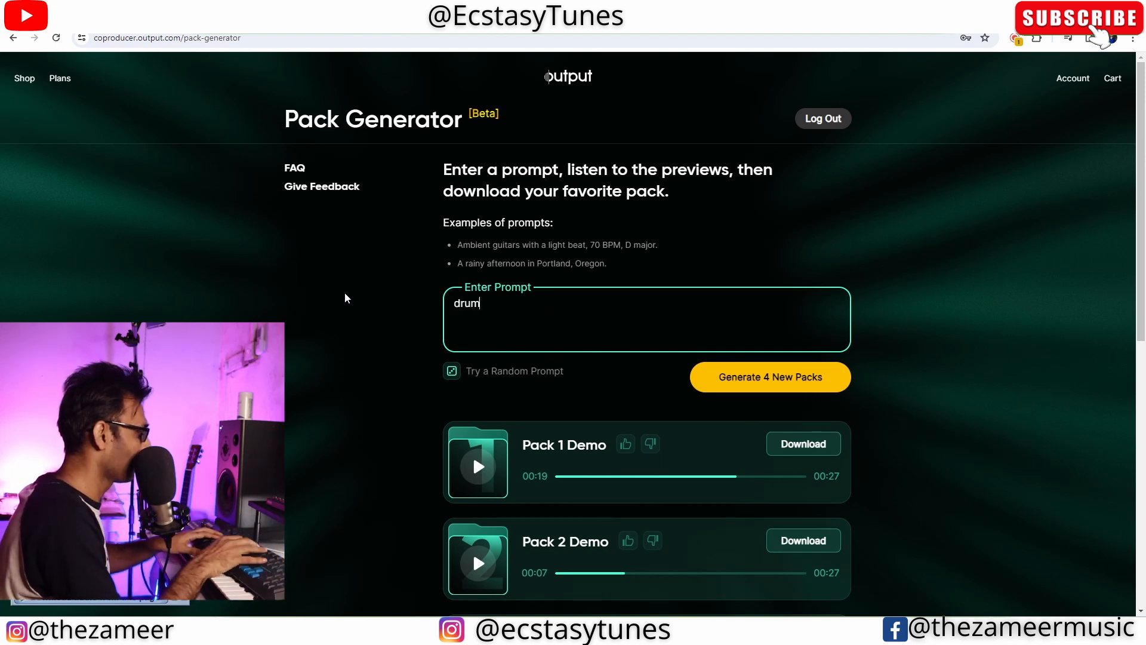
pyautogui.press('BackSpace')
pyautogui.press('BackSpace')
pyautogui.press('BackSpace')
pyautogui.press('BackSpace')
pyautogui.write('lofi d')
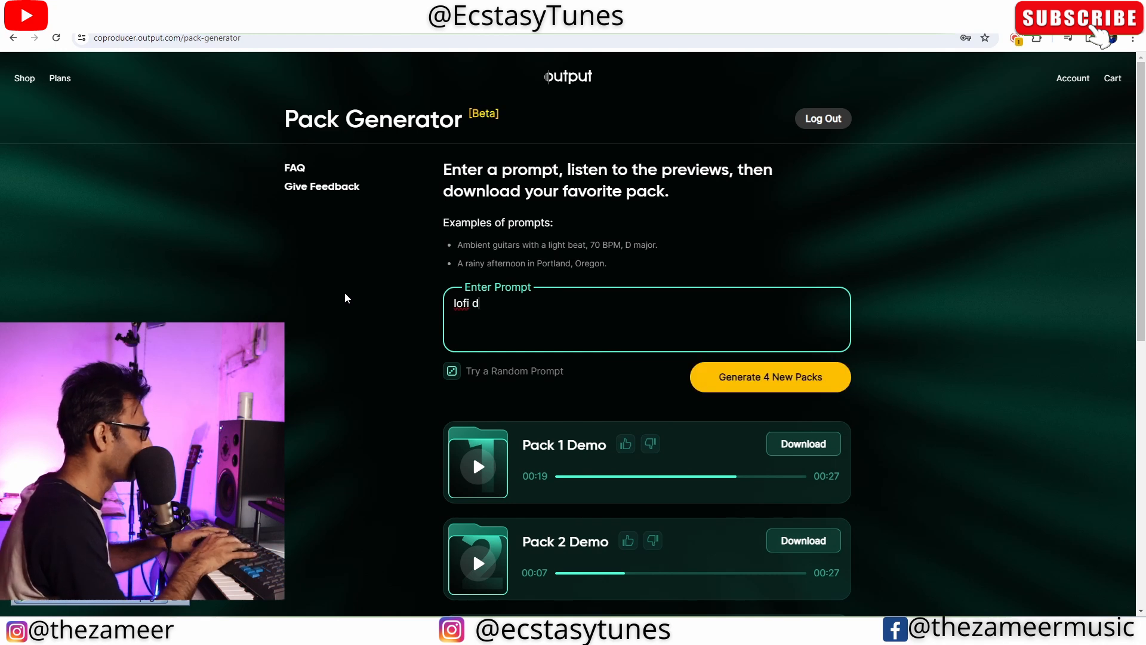
pyautogui.write('rum 8')
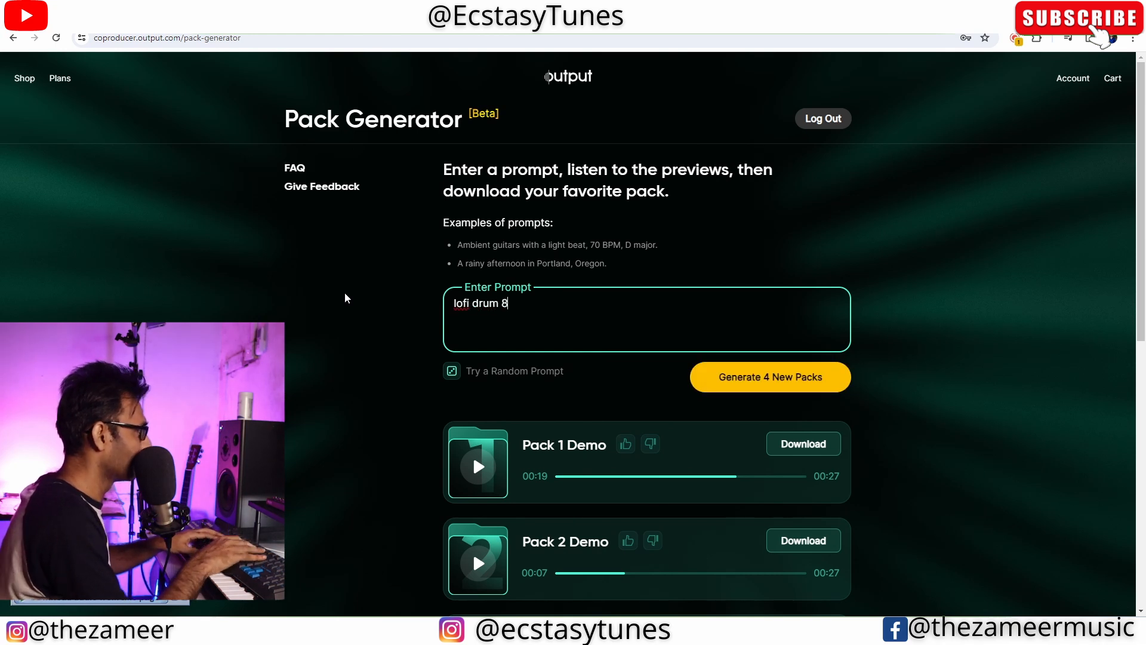
pyautogui.write('0 bp')
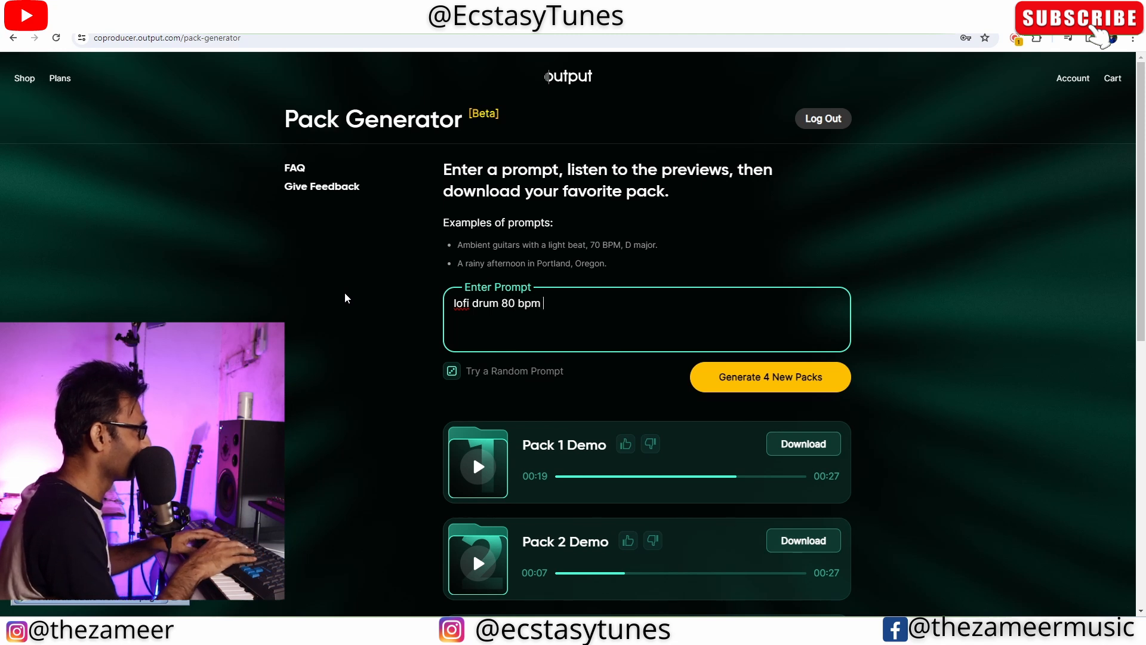
pyautogui.write('m')
pyautogui.press('Return')
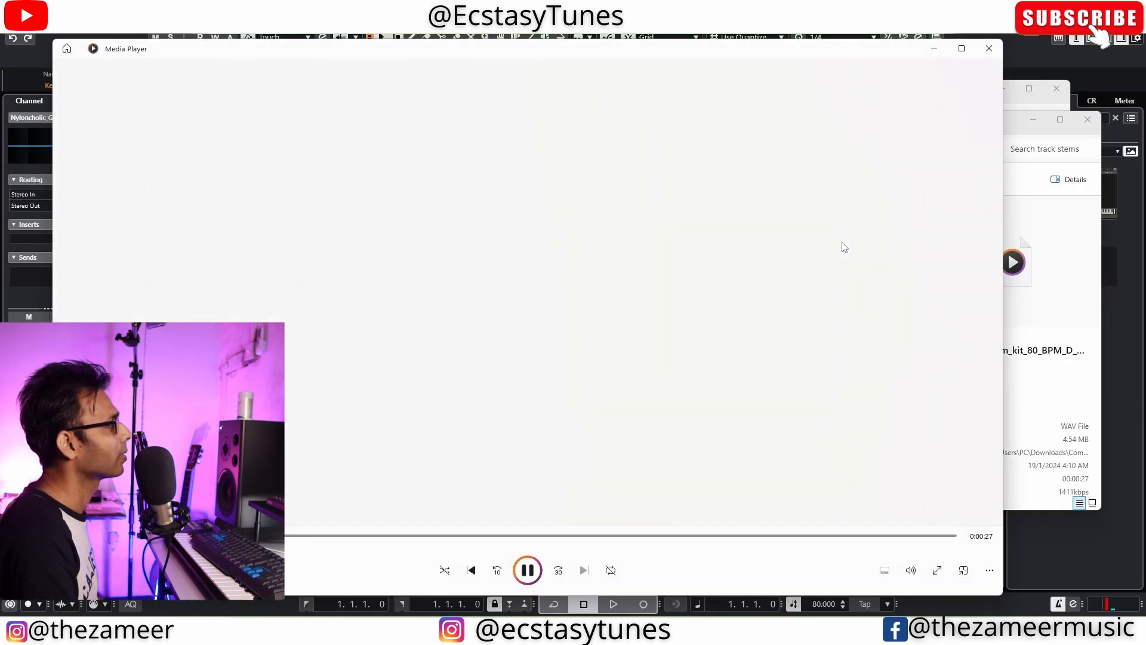
# Step: Close the sample preview, import 1_lofi_drum_kit_80_BPM_D_minor on a new Cubase track at bar 1 and raise its clip volume to 7.01 dB
pyautogui.click(997, 49)
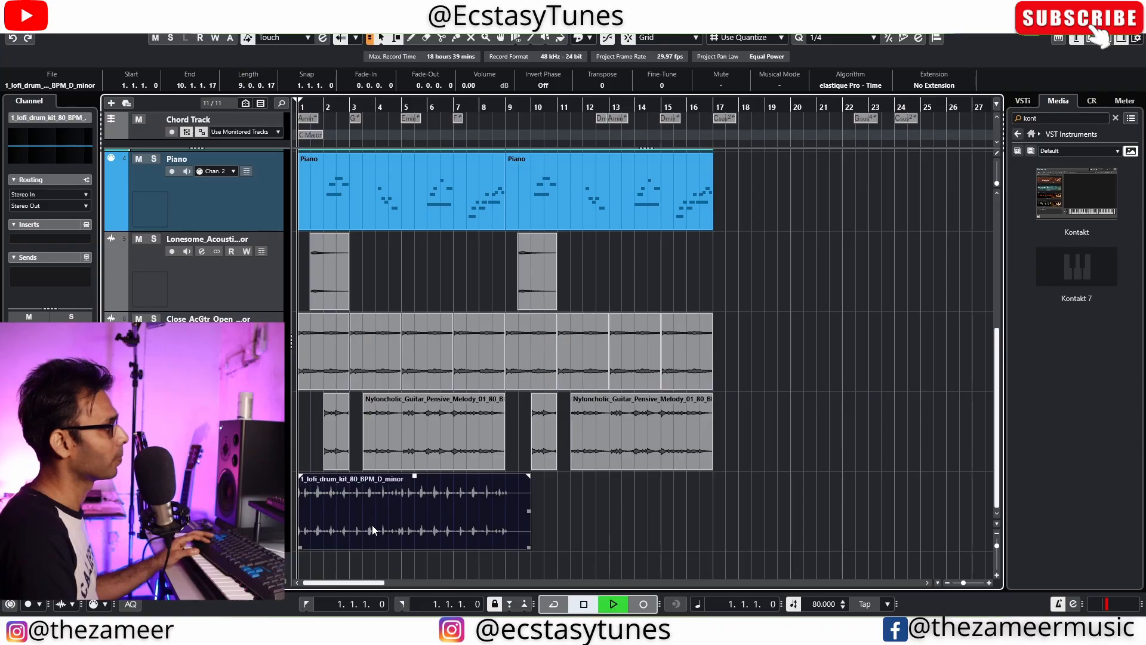
pyautogui.click(415, 477)
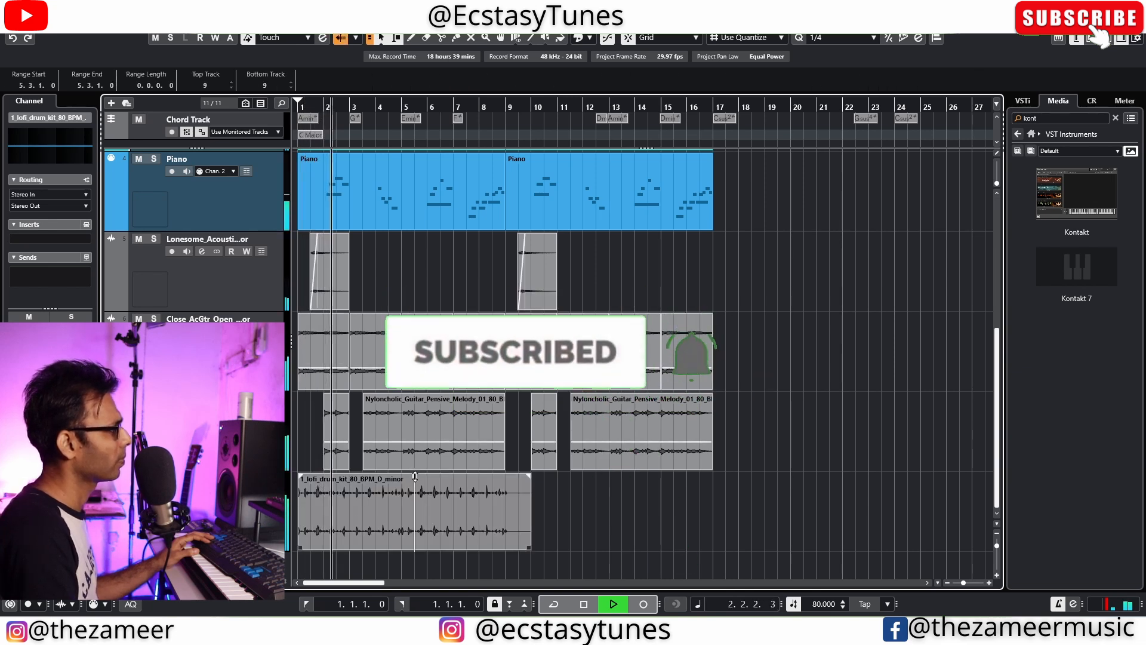
pyautogui.click(415, 477)
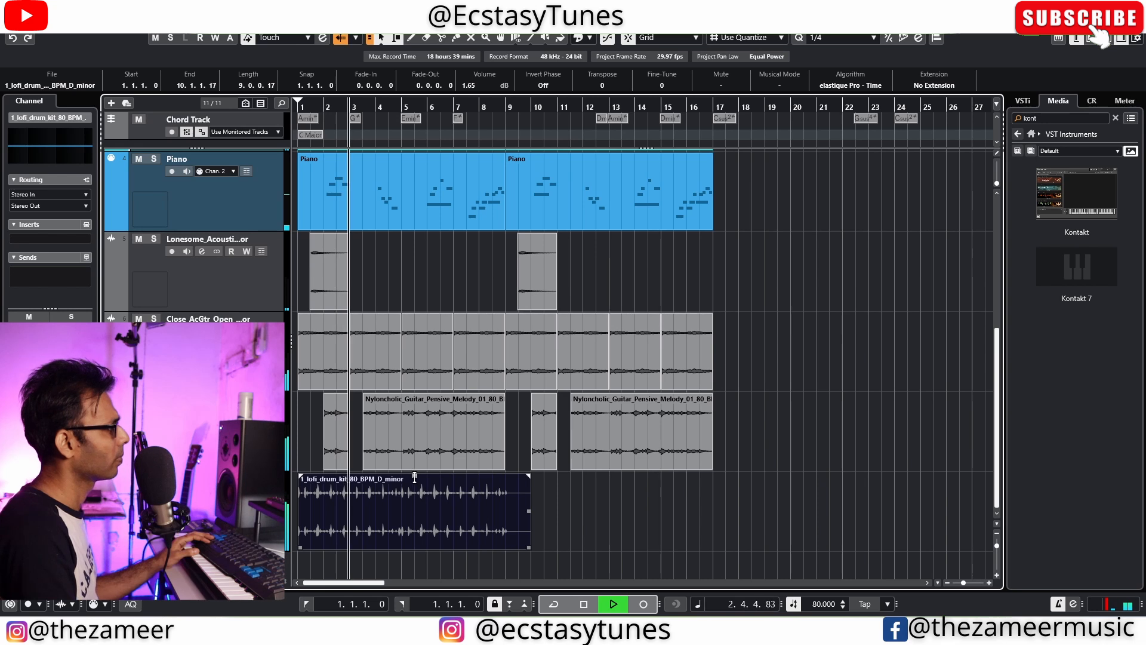
pyautogui.moveTo(415, 477); pyautogui.dragTo(486, 396)
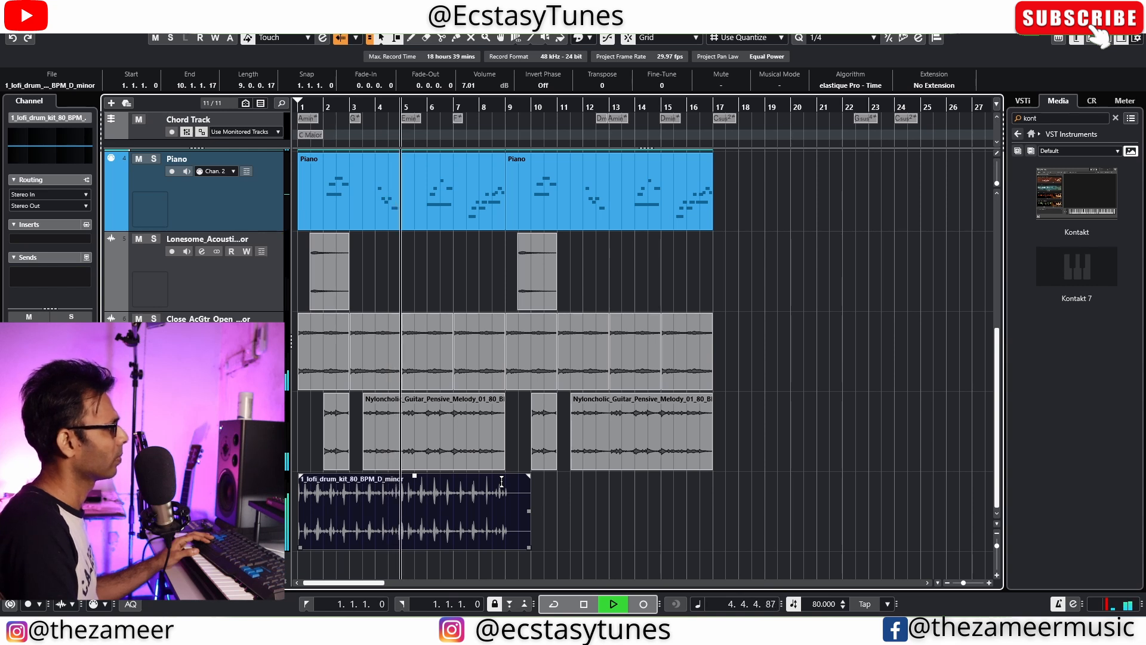
# Step: Trim the end of the lofi drum kit clip so it finishes at bar 9, and stop playback
pyautogui.click(547, 550)
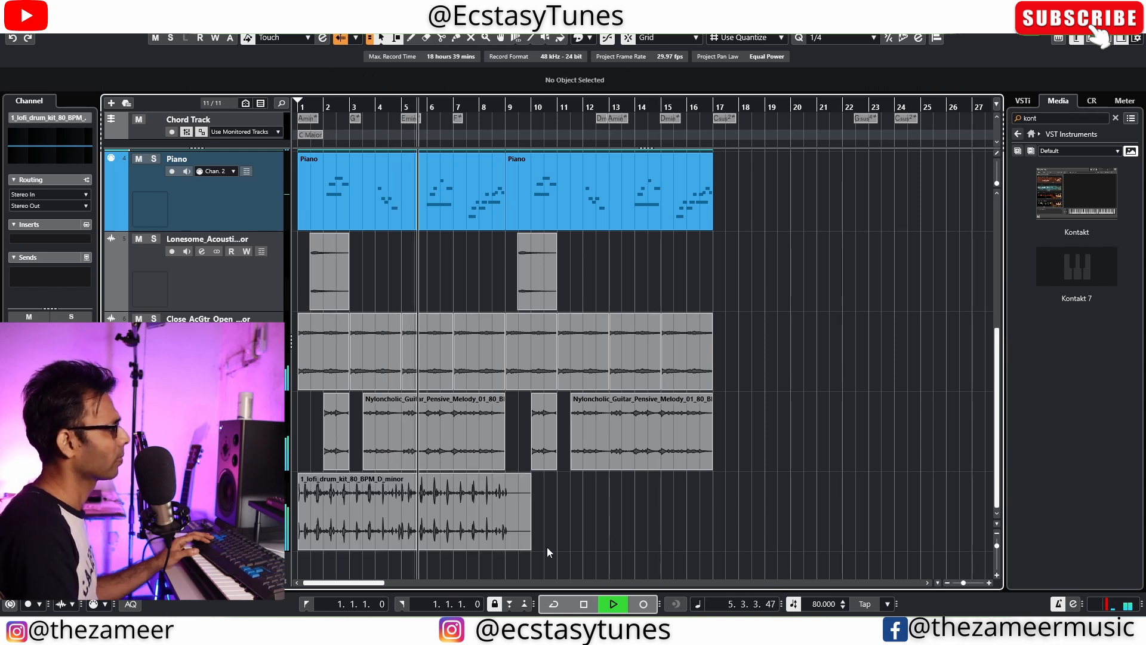
pyautogui.moveTo(511, 483); pyautogui.dragTo(558, 520)
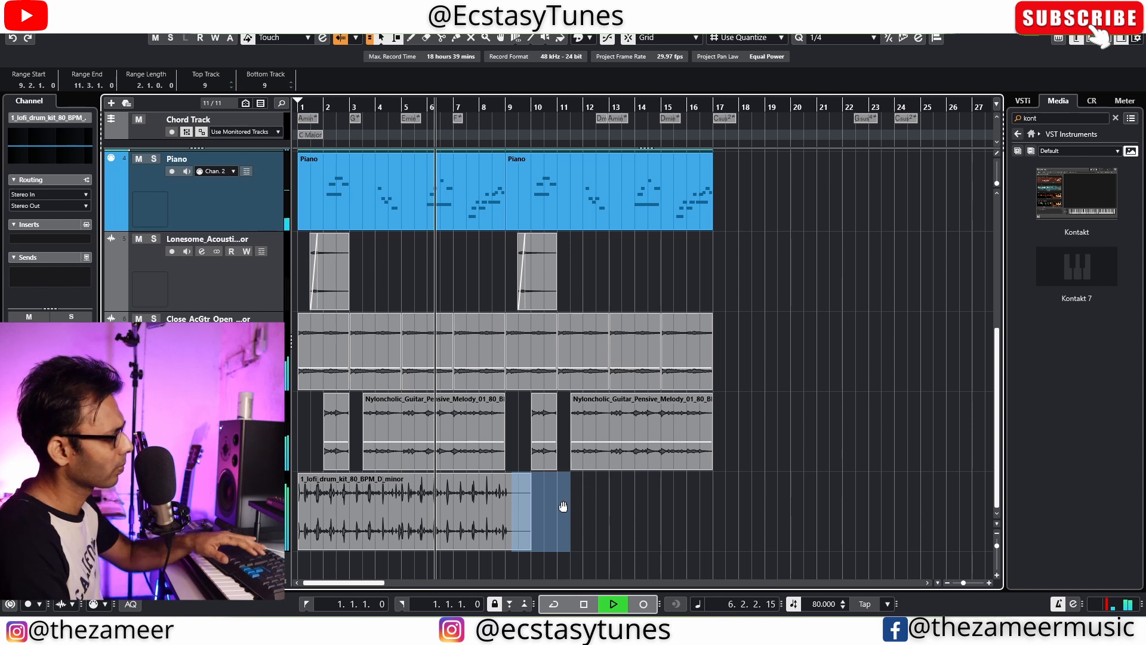
pyautogui.press('Delete')
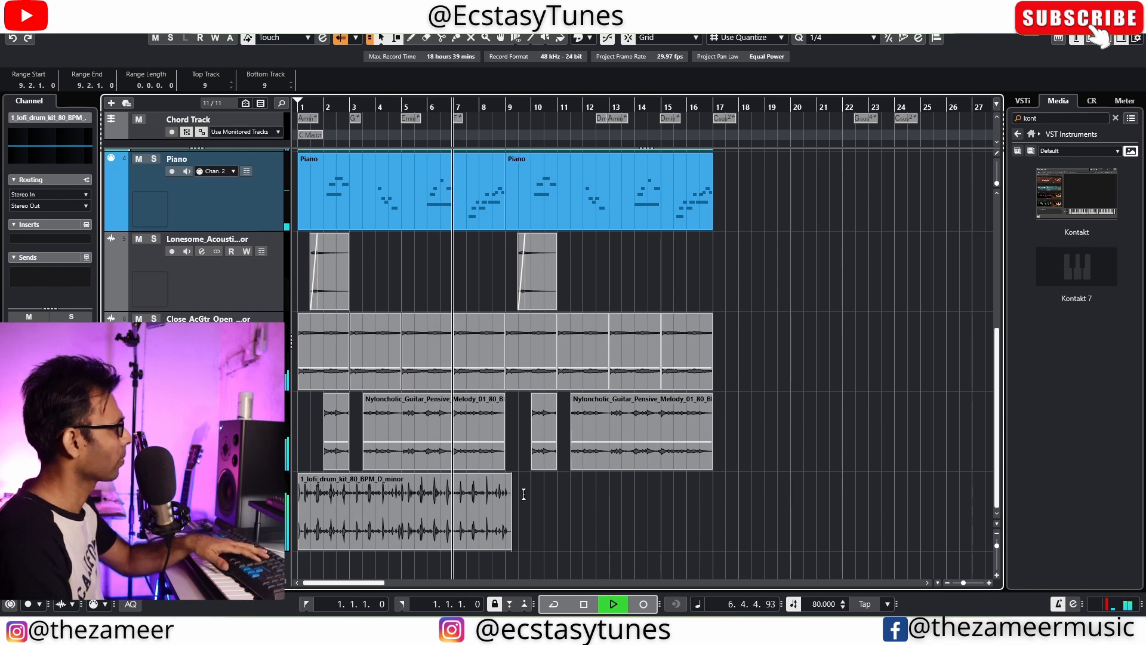
pyautogui.moveTo(510, 549); pyautogui.dragTo(505, 548)
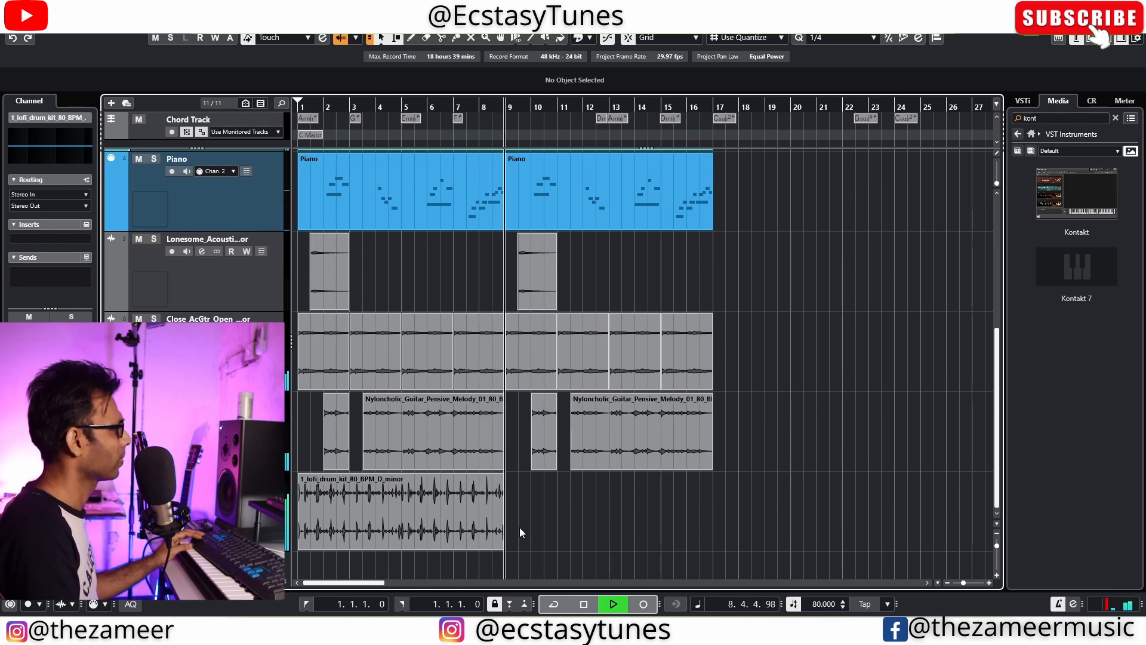
pyautogui.press('space')
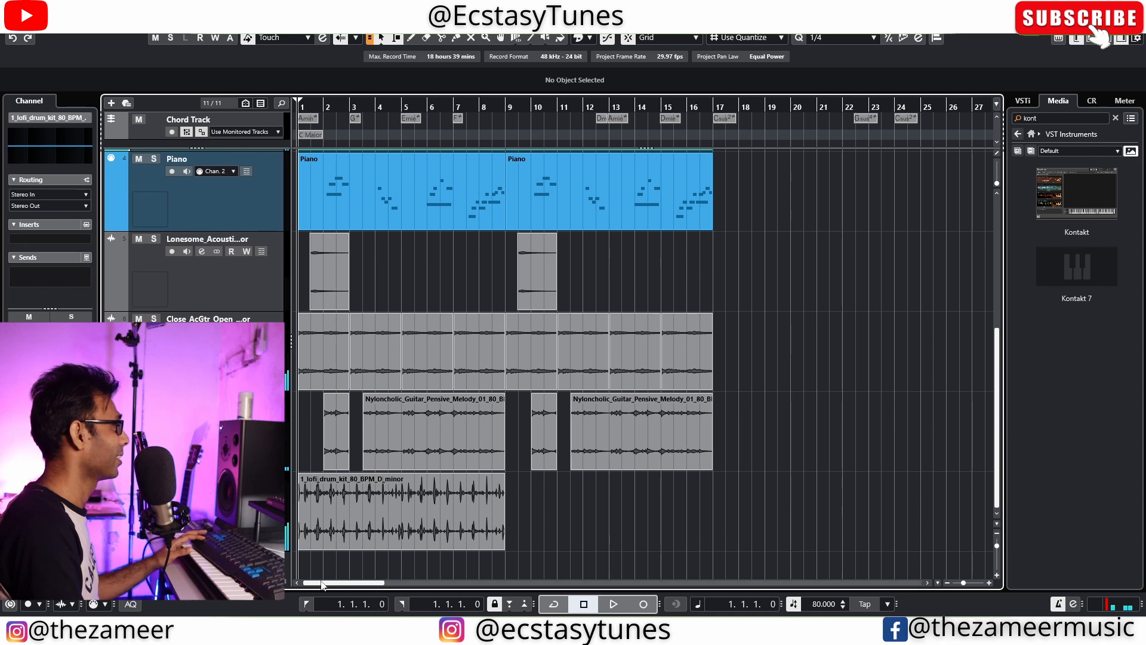
# Step: Set the quantize grid to 1/8 and move the drum clip's section from 1.1.3 to 1.2.1 onto a new track below
pyautogui.scroll(4, 307, 558)
pyautogui.scroll(-4, 411, 525)
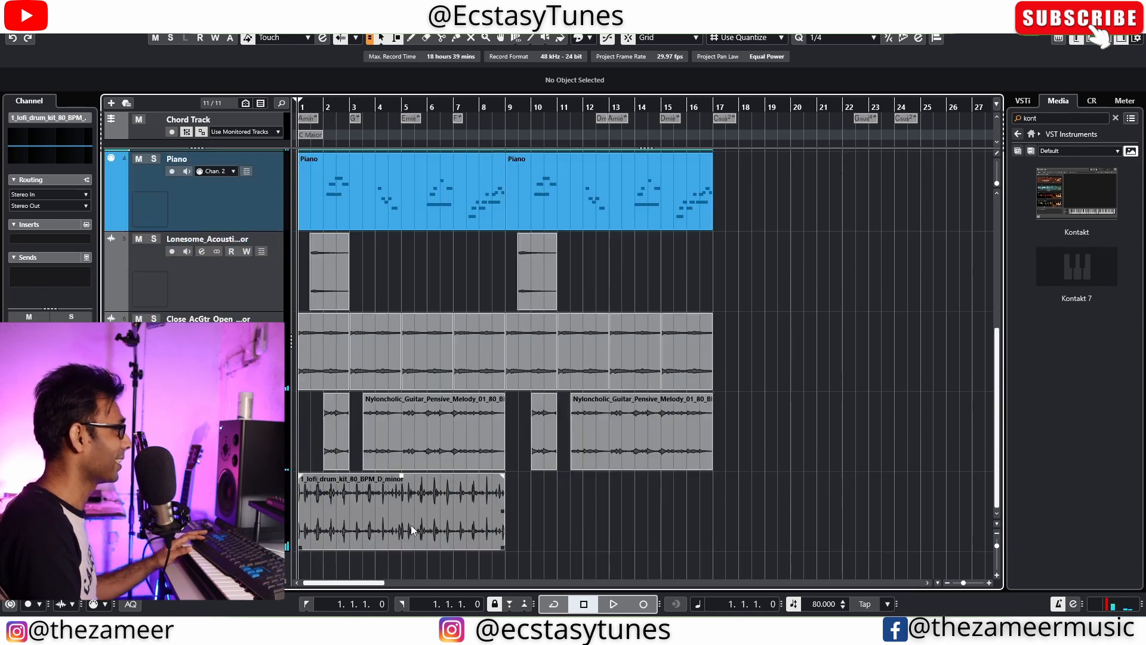
pyautogui.scroll(3, 302, 575)
pyautogui.scroll(3, 302, 575)
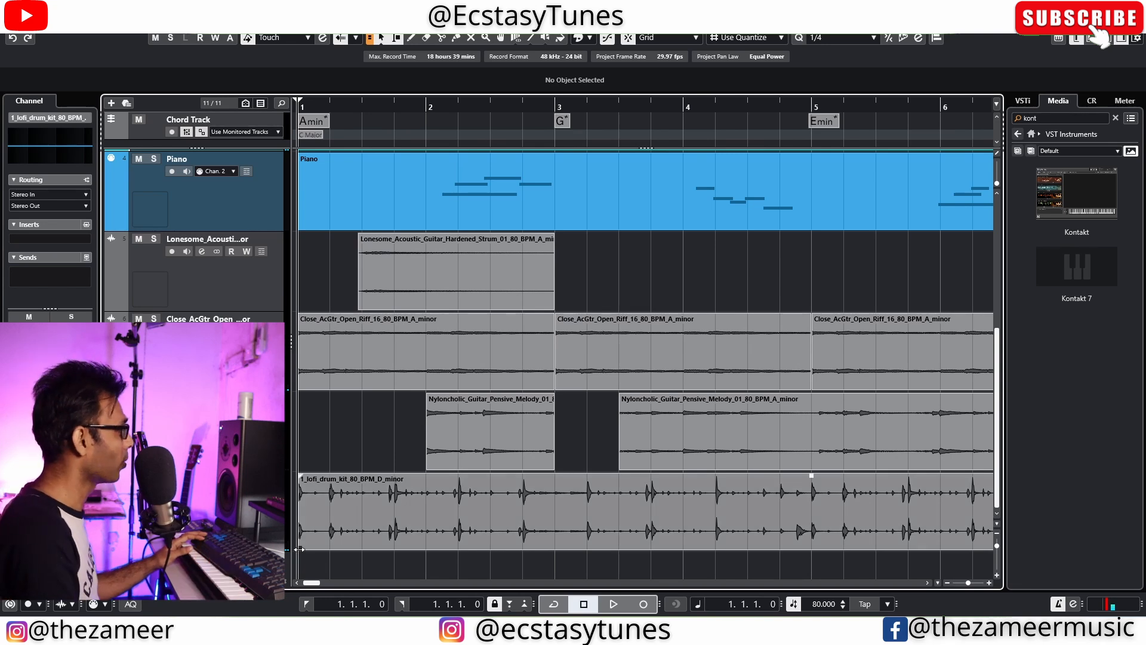
pyautogui.click(341, 542)
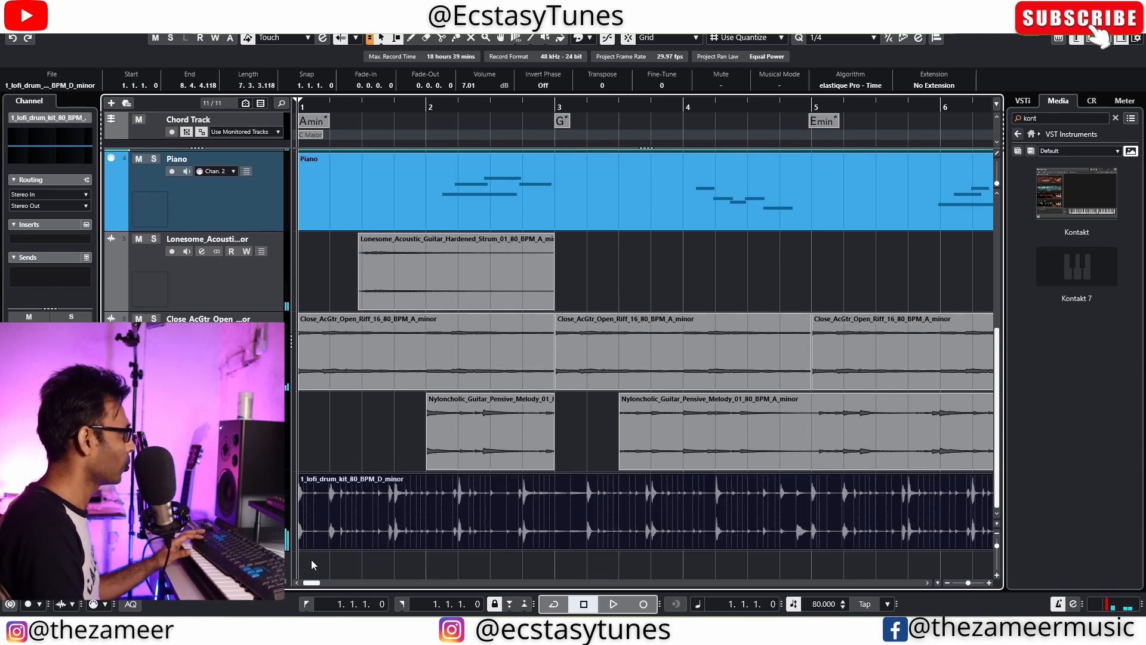
pyautogui.scroll(3, 310, 556)
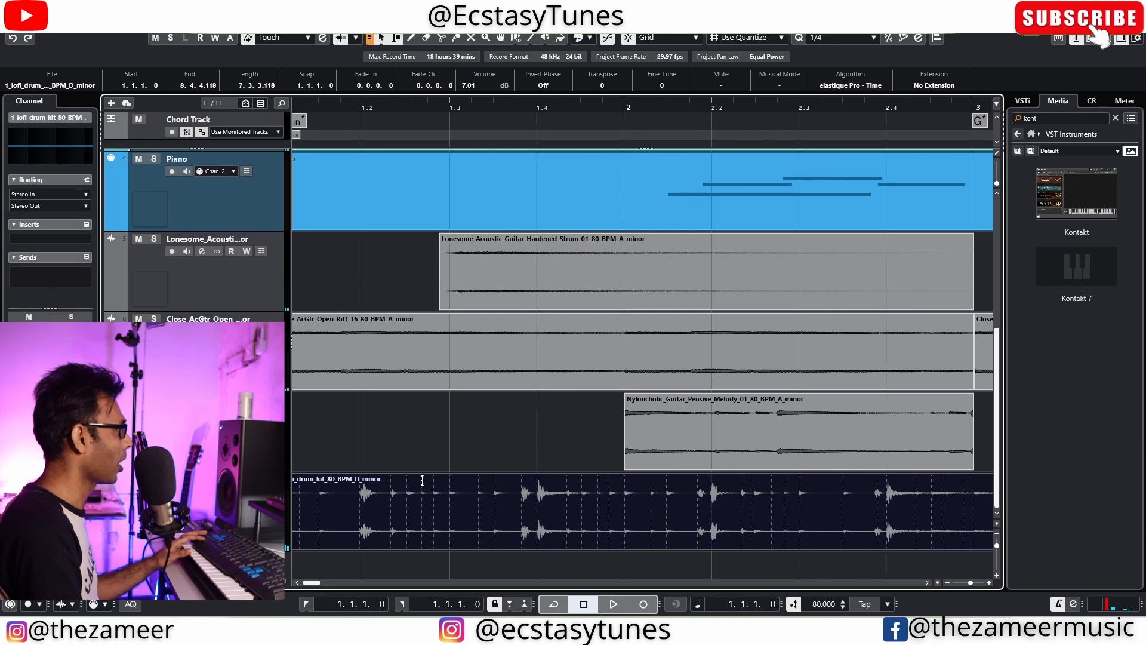
pyautogui.click(842, 38)
pyautogui.click(855, 94)
pyautogui.moveTo(320, 501); pyautogui.dragTo(361, 501)
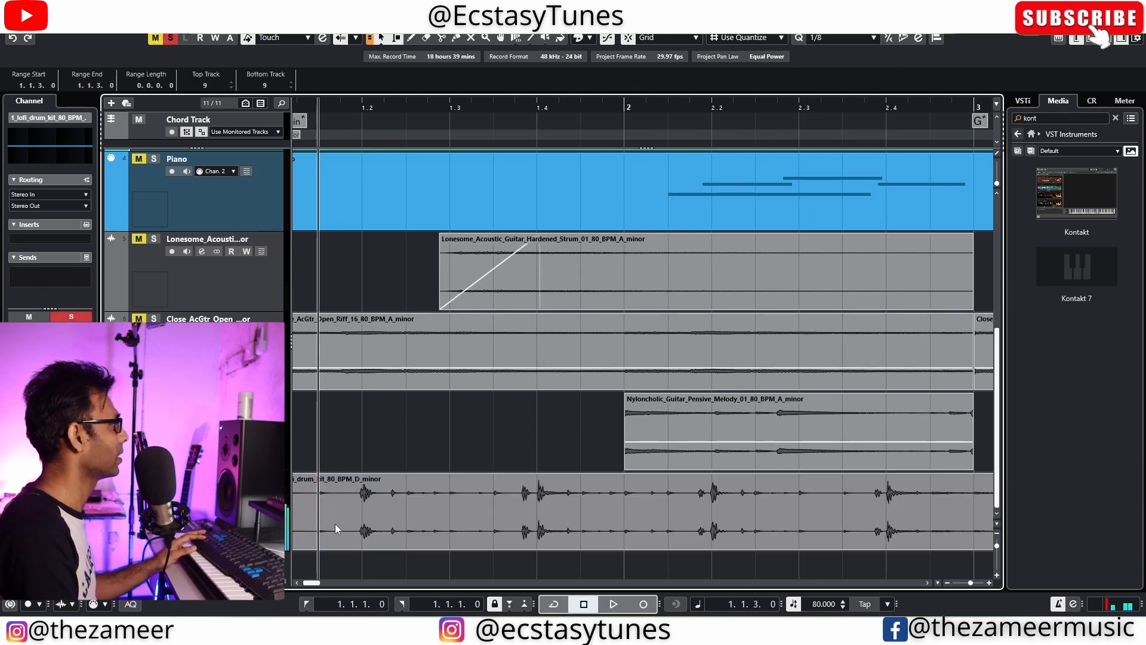
pyautogui.moveTo(320, 484); pyautogui.dragTo(342, 564)
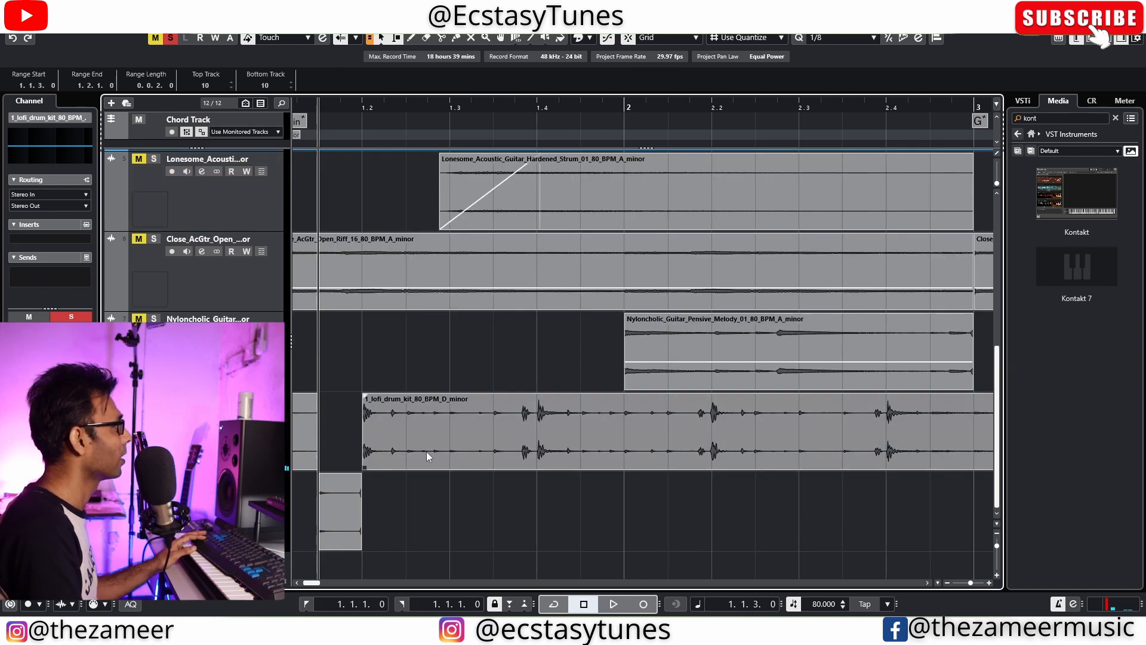
# Step: Move the drum clip's section from 1.2.3 to 1.3.3 onto the second drum track and check it in playback
pyautogui.moveTo(406, 412); pyautogui.dragTo(440, 505)
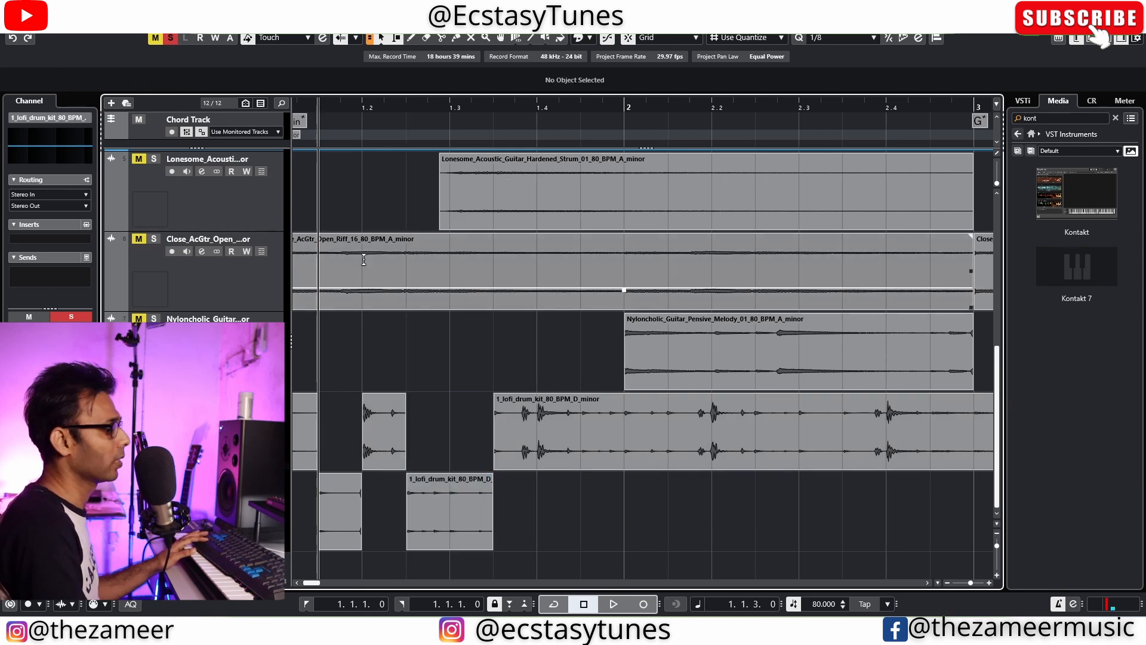
pyautogui.press('KP_Decimal')
pyautogui.press('space')
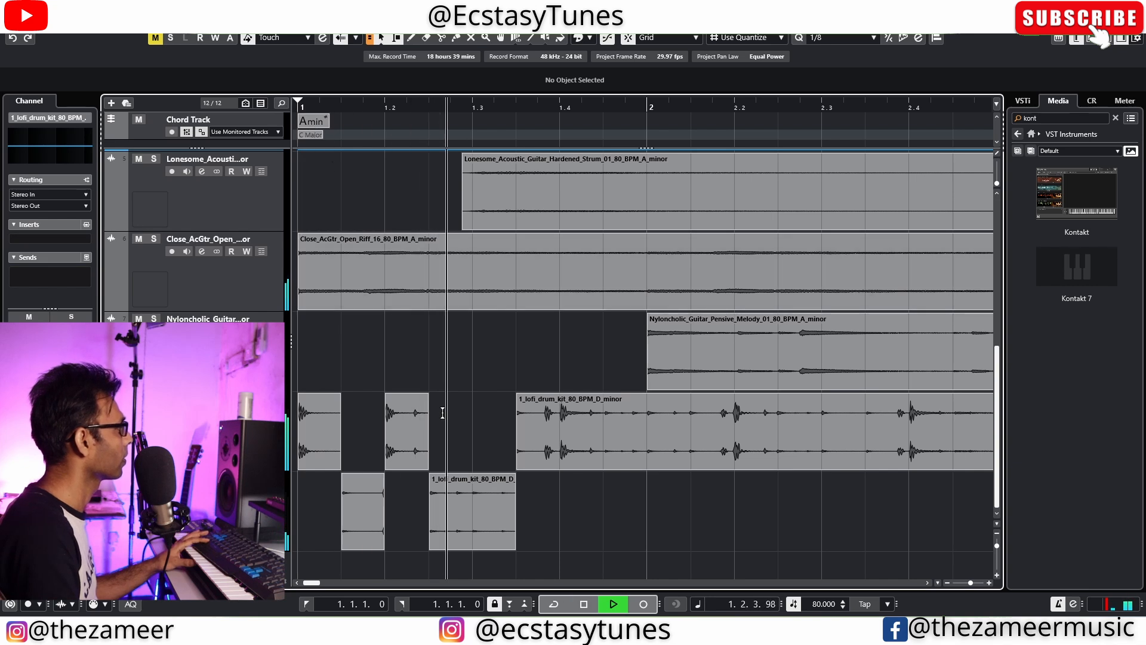
pyautogui.press('space')
# Step: Set the quantize grid to 1/16 and move the drum section from 1.2.2 to 1.2.3 onto the second drum track
pyautogui.click(416, 445)
pyautogui.scroll(3, 416, 445)
pyautogui.scroll(2, 416, 445)
pyautogui.press('2')
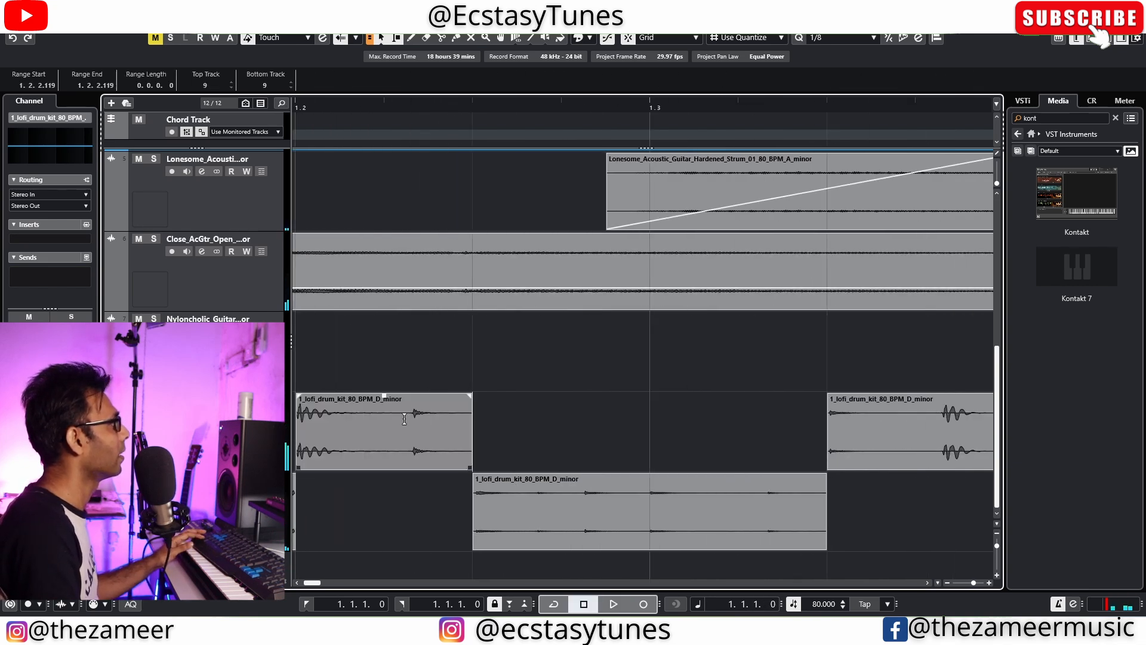
pyautogui.click(839, 38)
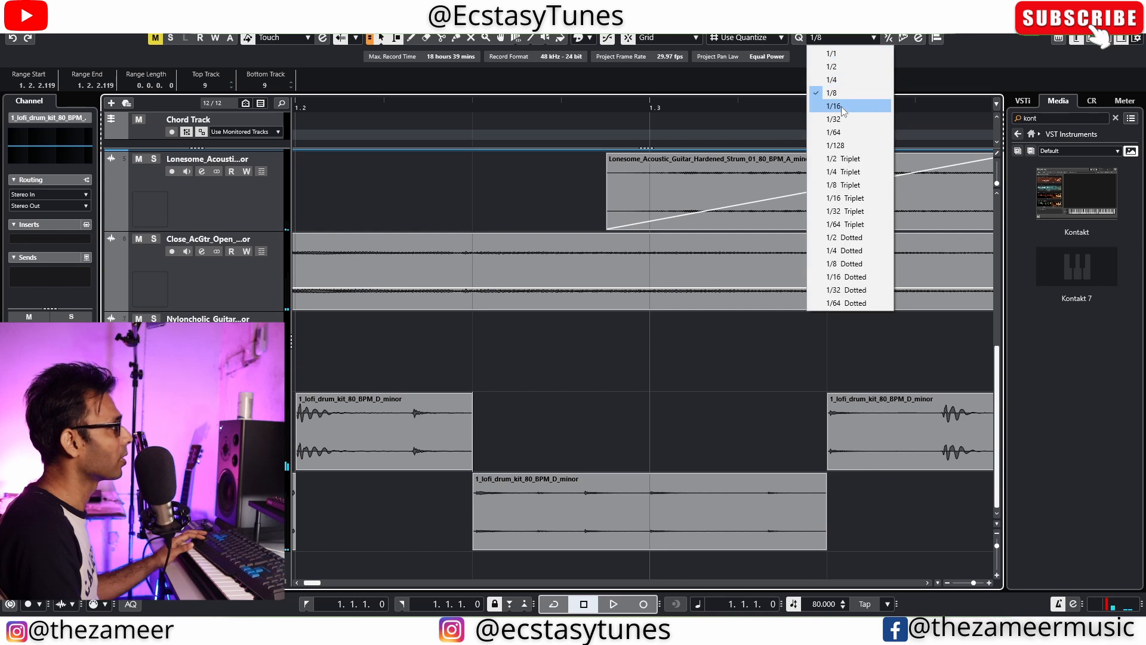
pyautogui.click(845, 108)
pyautogui.moveTo(383, 415); pyautogui.dragTo(473, 418)
pyautogui.moveTo(411, 436); pyautogui.dragTo(412, 510)
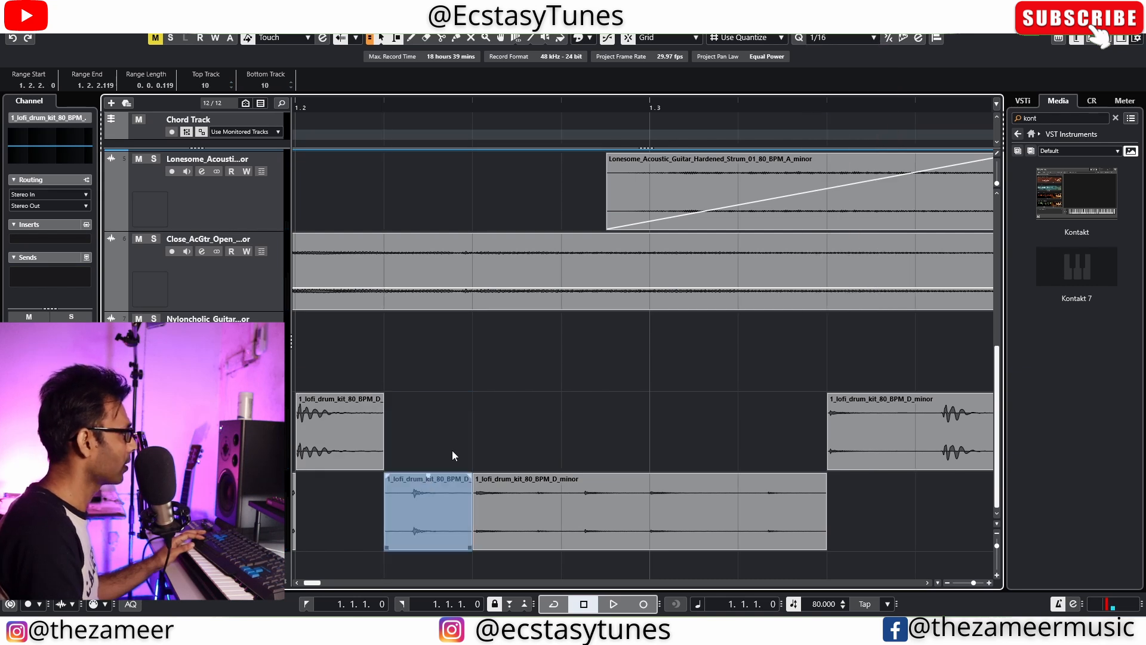
# Step: Move the 1.2.2 slice onto a new third drum track, end the 1.2.3 slice at 1.3.1 and check the result in playback
pyautogui.click(453, 450)
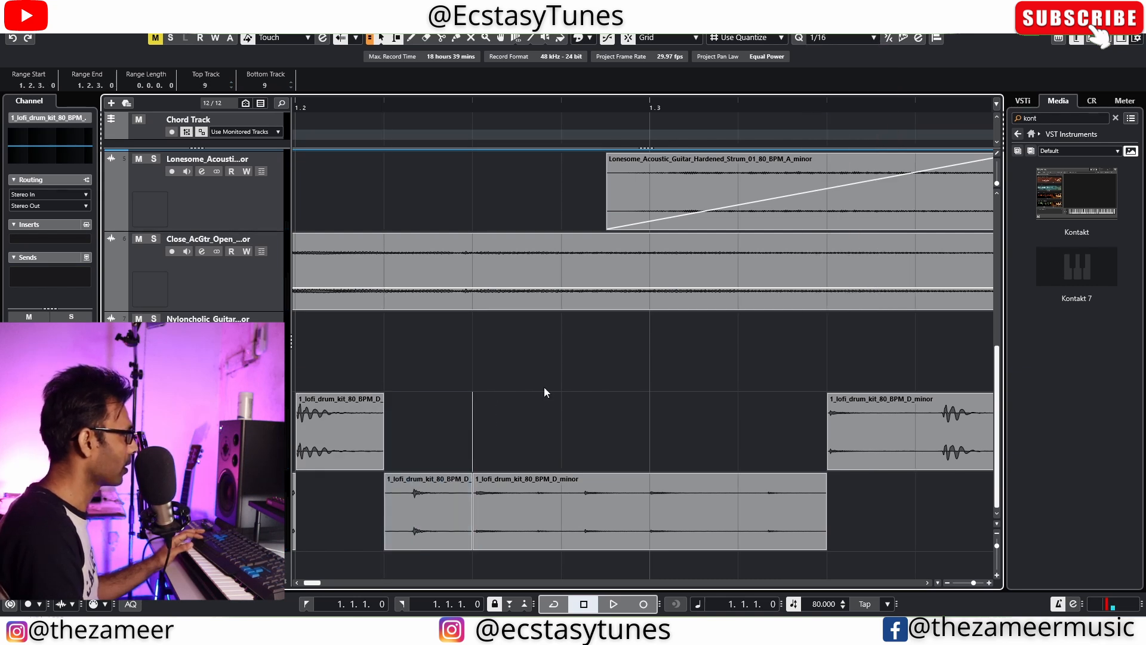
pyautogui.click(437, 541)
pyautogui.moveTo(439, 514); pyautogui.dragTo(445, 564)
pyautogui.press('g')
pyautogui.press('space')
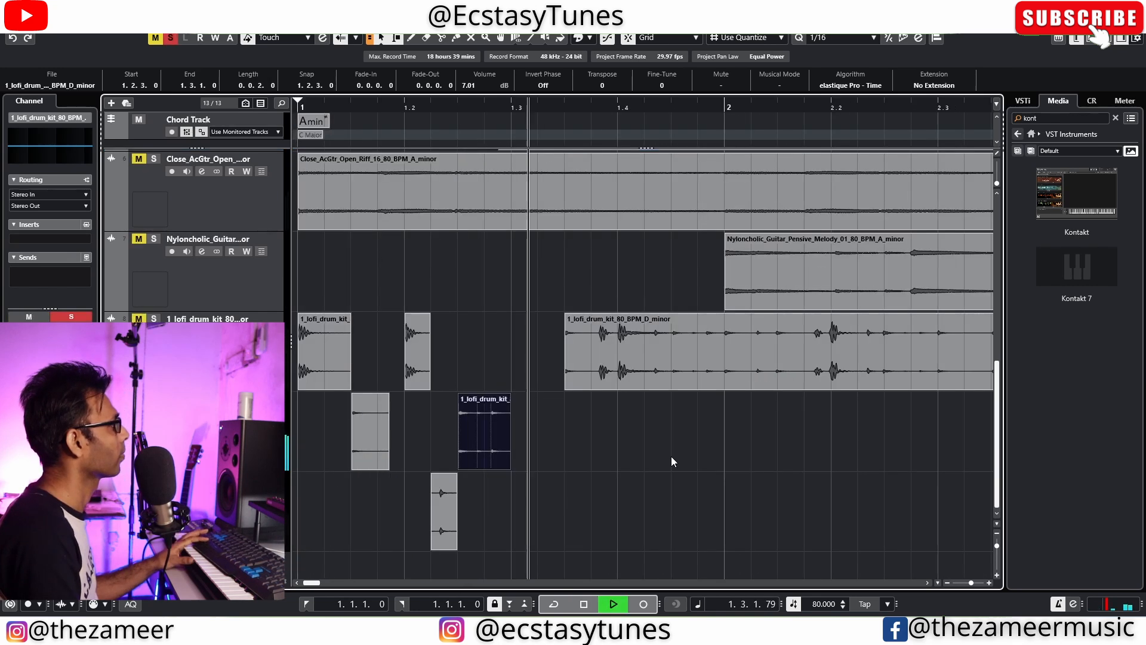
pyautogui.press('space')
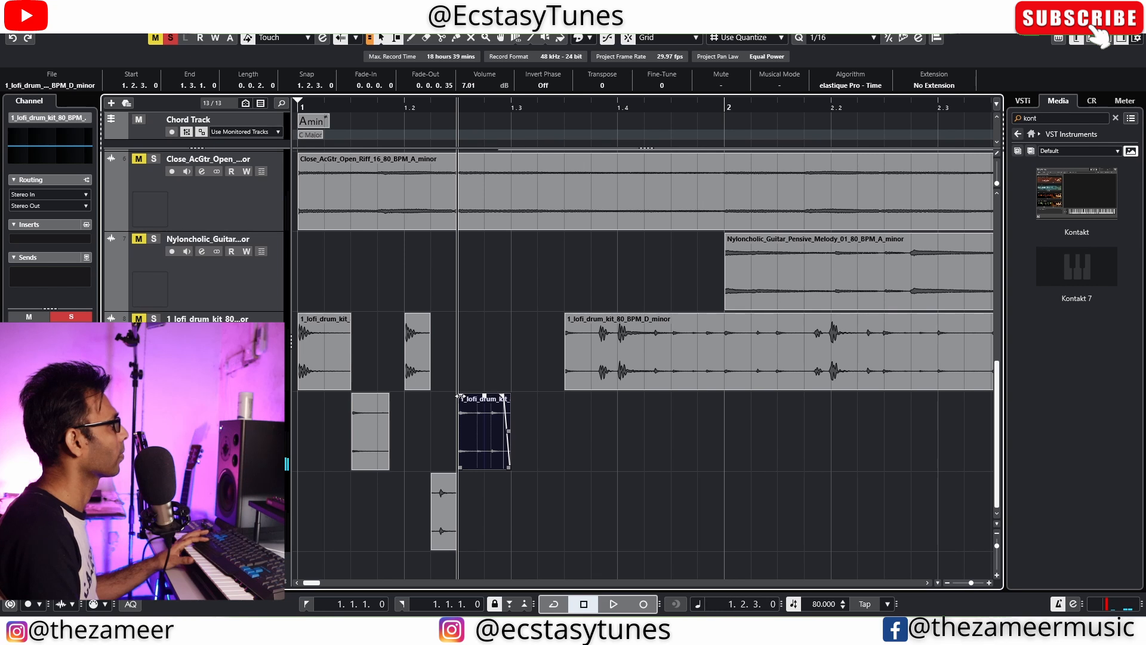
# Step: Move the third drum track's slice to 1.2.4.84 so its hit lands on beat 1.3
pyautogui.click(464, 529)
pyautogui.click(445, 544)
pyautogui.press('h')
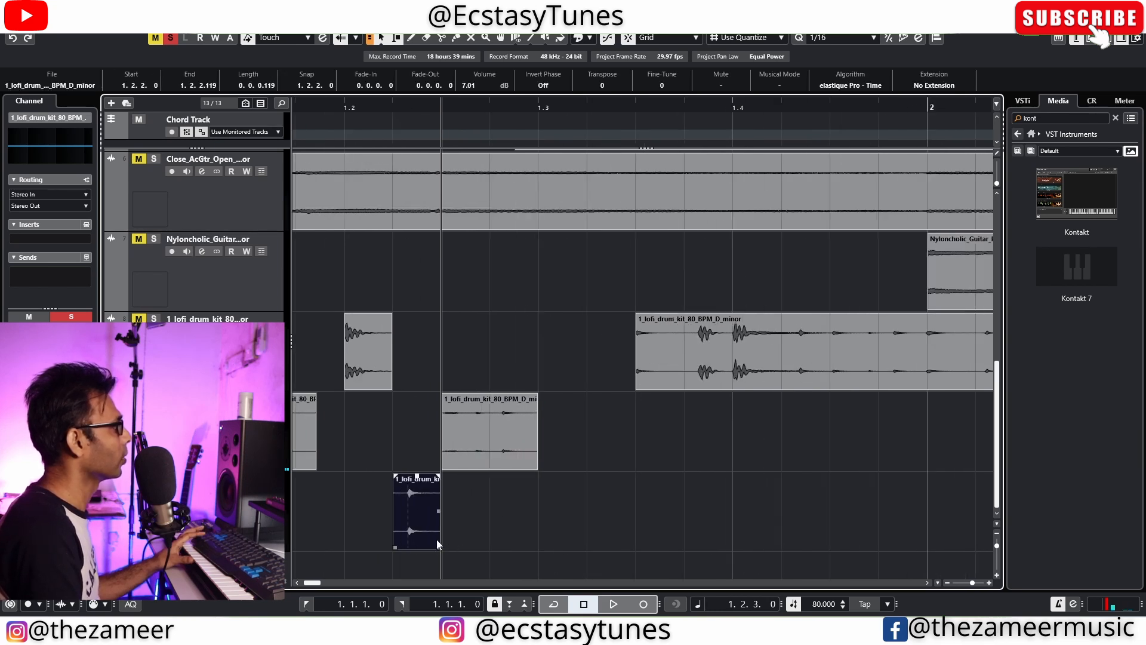
pyautogui.moveTo(440, 540); pyautogui.dragTo(561, 537)
pyautogui.press('h')
pyautogui.press('h')
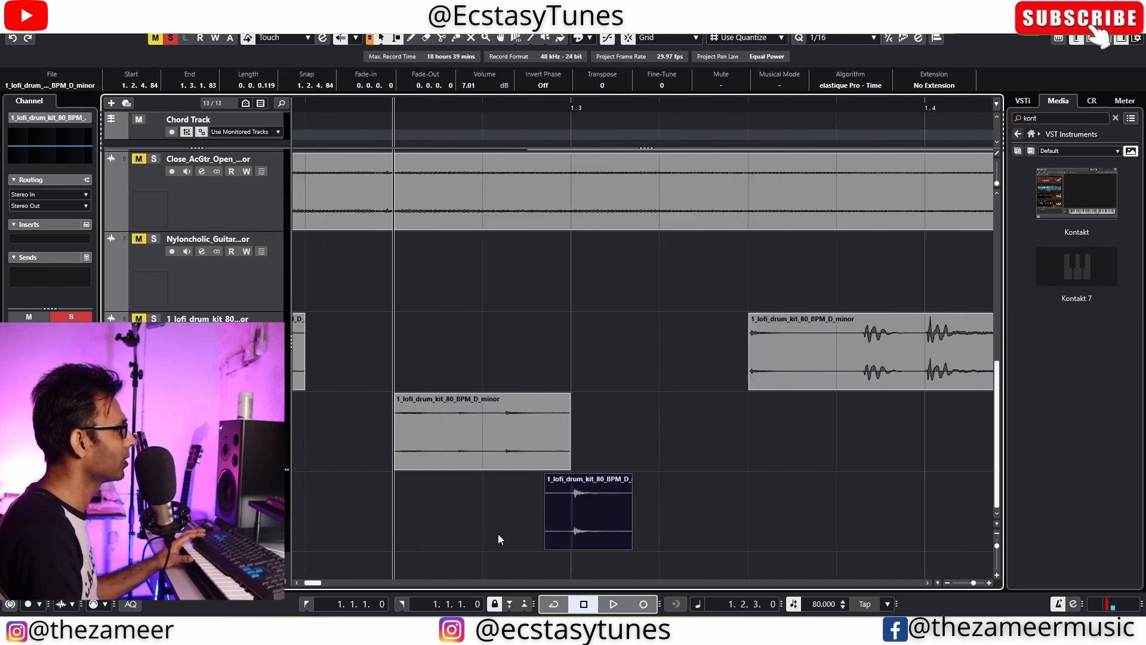
pyautogui.doubleClick(652, 544)
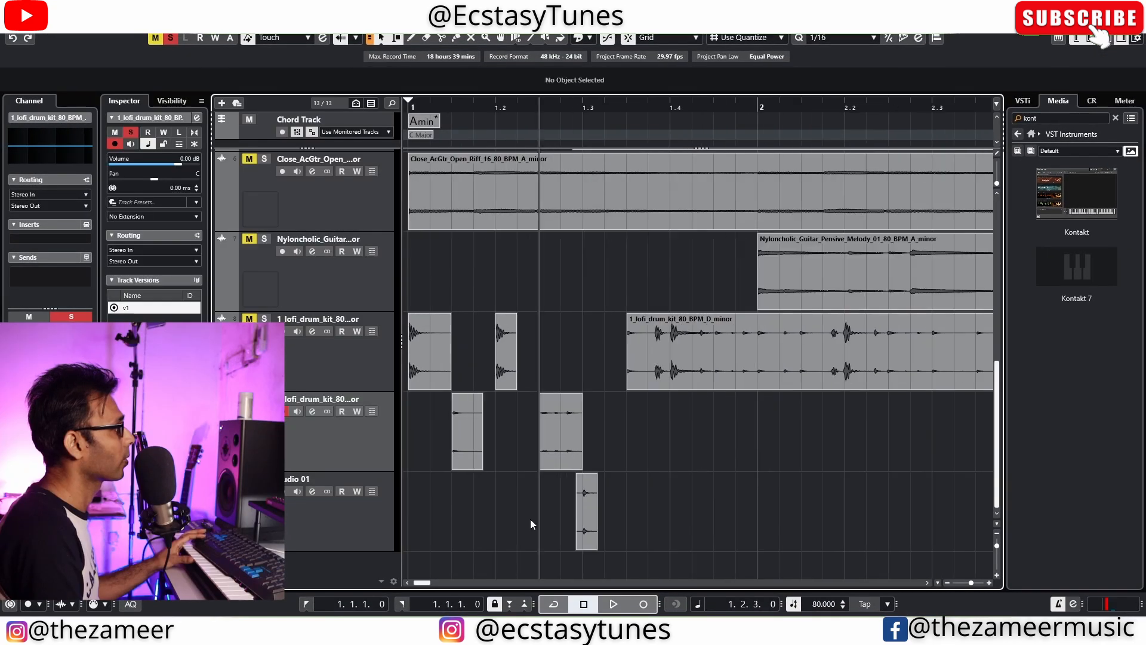
# Step: Copy the third drum track's slice to 1.4.4.81, at the start of bar 2, and play the pattern from bar 1
pyautogui.moveTo(587, 533); pyautogui.dragTo(680, 524)
pyautogui.moveTo(759, 524); pyautogui.dragTo(759, 524)
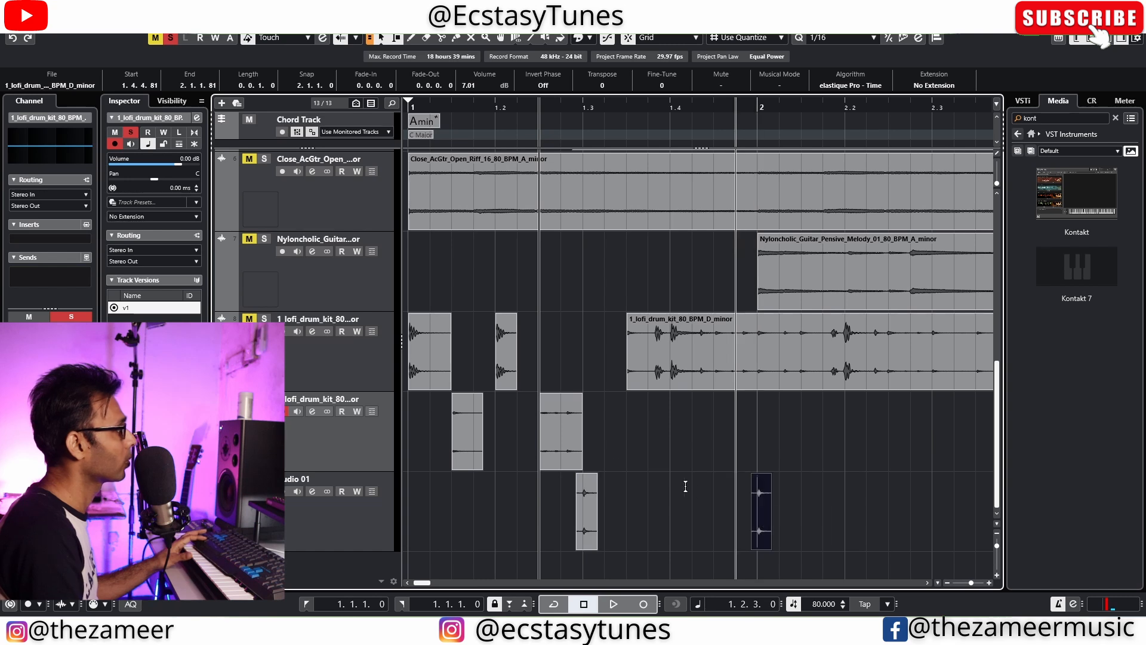
pyautogui.click(425, 110)
pyautogui.press('g')
pyautogui.click(425, 376)
pyautogui.press('space')
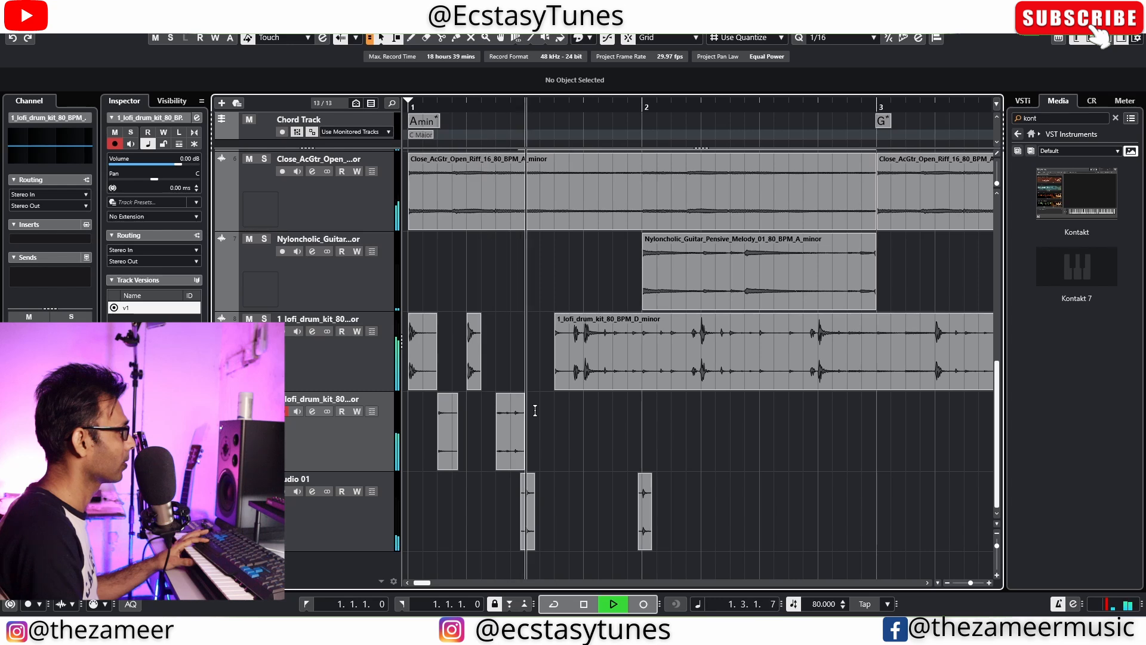
pyautogui.press('space')
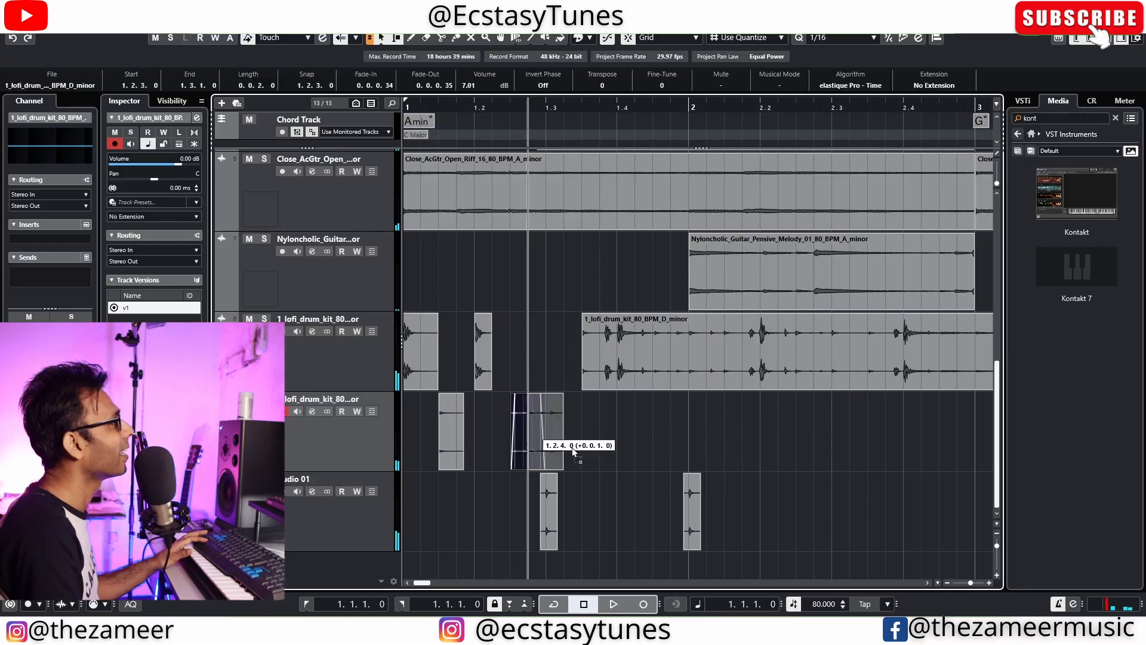
# Step: Copy the second drum track's 1.2.3 slice to 1.3.3 and trim the long drum clip's start to 1.4.1
pyautogui.moveTo(572, 447); pyautogui.dragTo(600, 436)
pyautogui.click(589, 389)
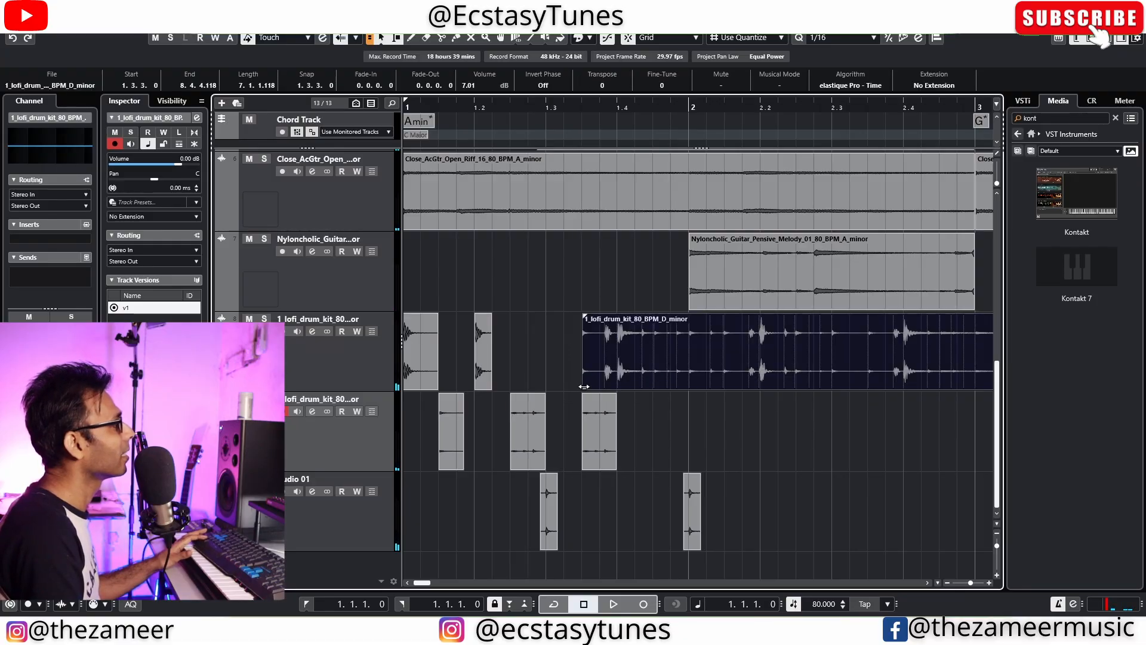
pyautogui.moveTo(590, 388); pyautogui.dragTo(621, 384)
# Step: Duplicate the track version of the first drum track and delete its long clip's audio after 1.4.2
pyautogui.press('g')
pyautogui.press('g')
pyautogui.press('g')
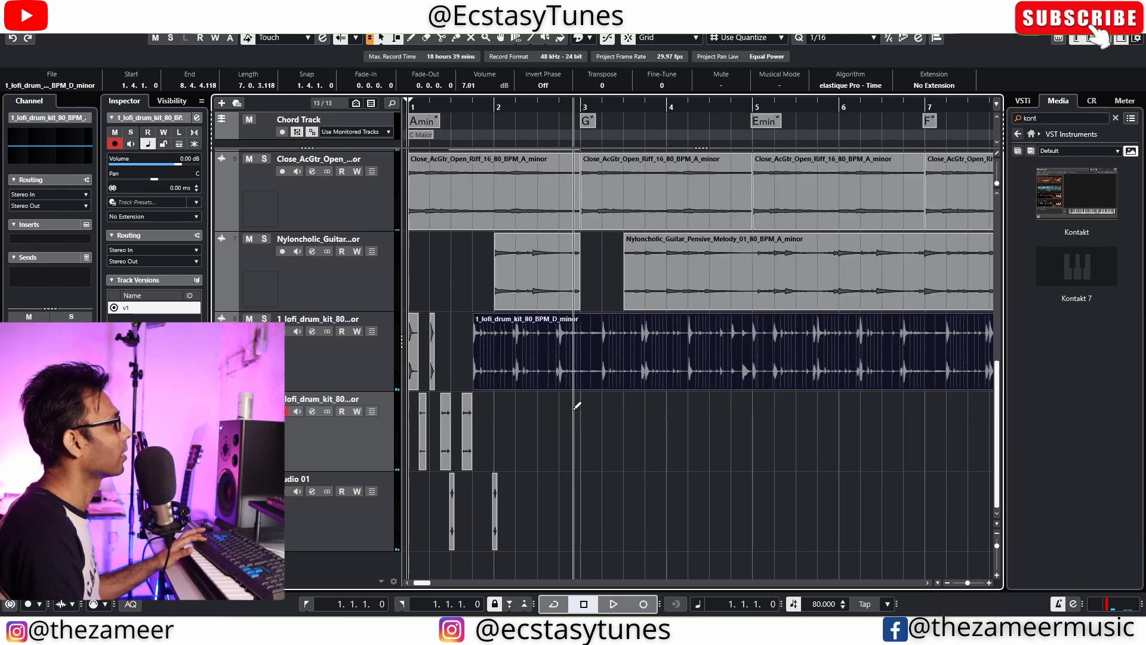
pyautogui.press('Up')
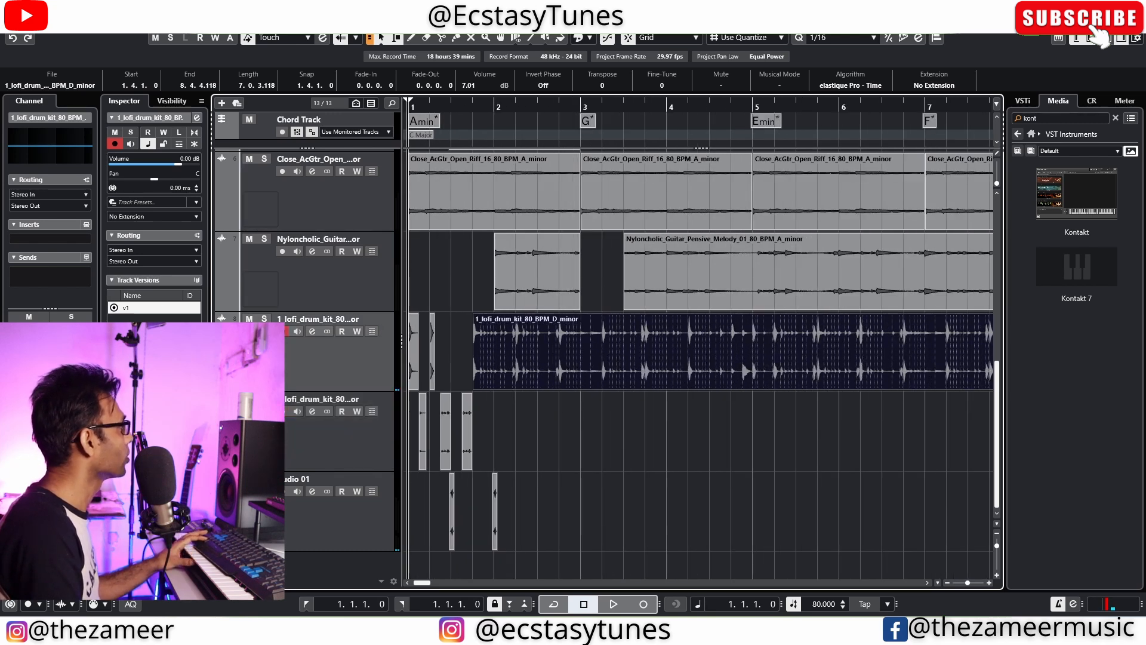
pyautogui.hotkey('ctrl', 'shift', 'd')
pyautogui.click(513, 376)
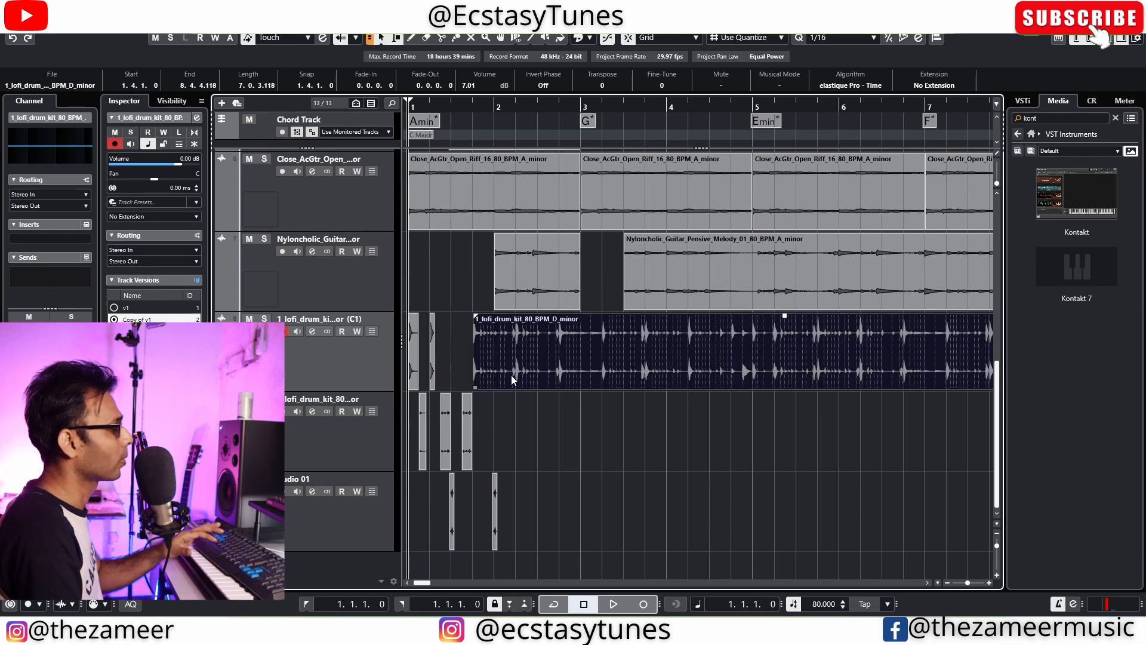
pyautogui.press('Delete')
# Step: Check the cut drum pattern in playback and move the third drum track's slice from bar 2's start to 2.3.1
pyautogui.press('space')
pyautogui.press('h')
pyautogui.click(413, 354)
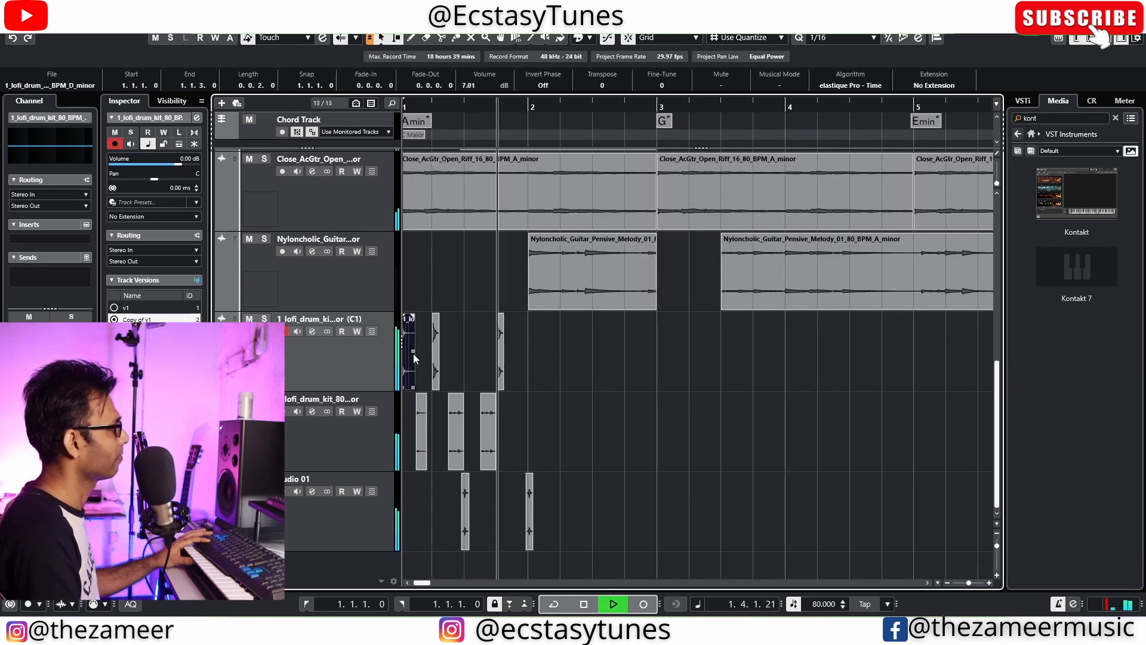
pyautogui.press('space')
pyautogui.press('h')
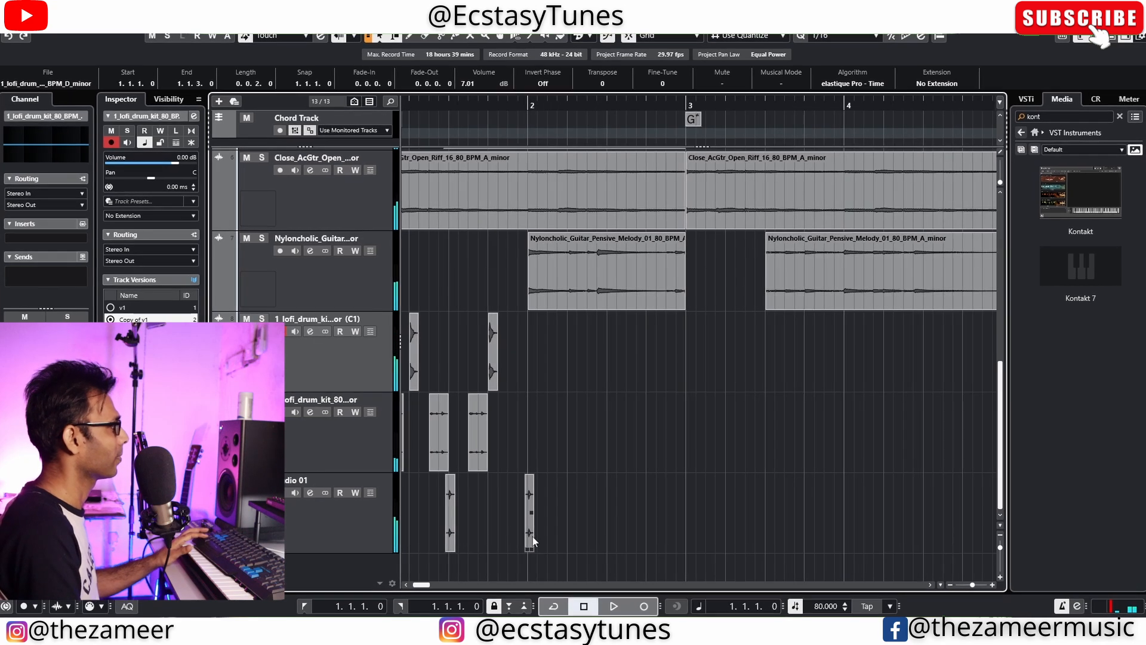
pyautogui.click(530, 538)
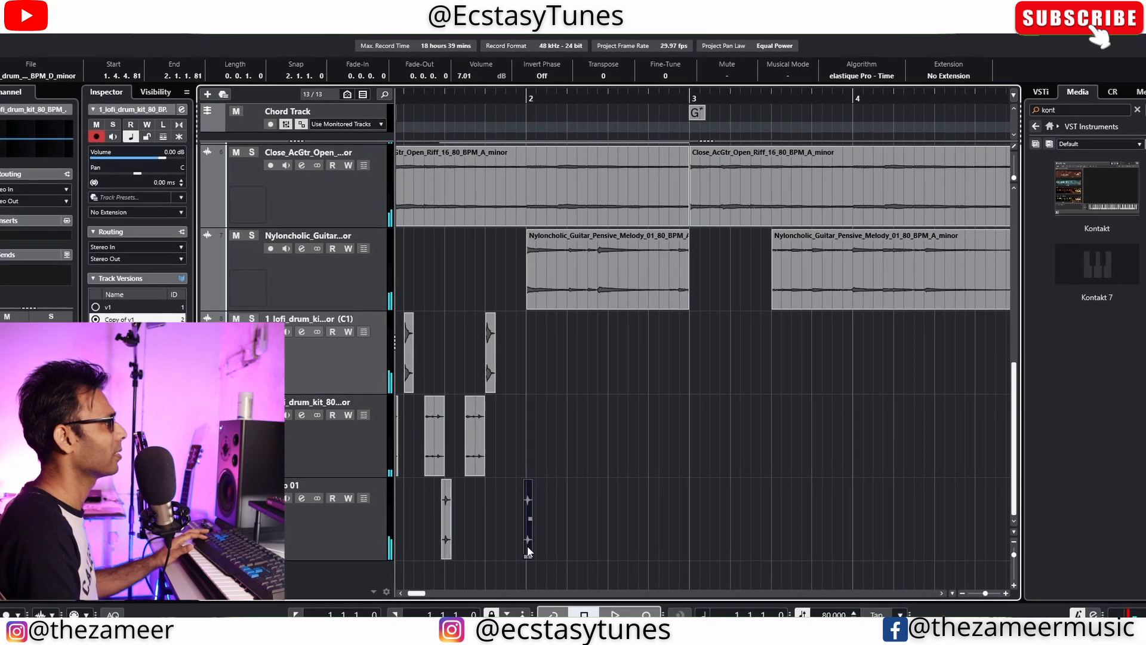
pyautogui.moveTo(528, 546); pyautogui.dragTo(614, 542)
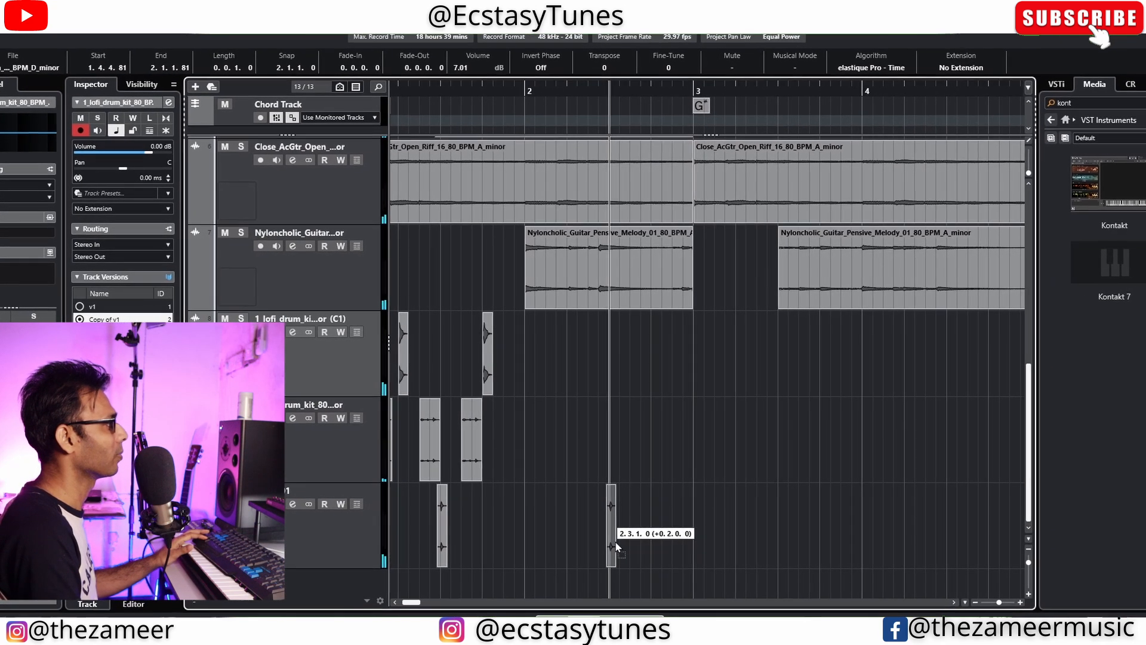
# Step: Duplicate bar 1 of the first drum track's slices, including the gaps, to bar 2
pyautogui.click(564, 381)
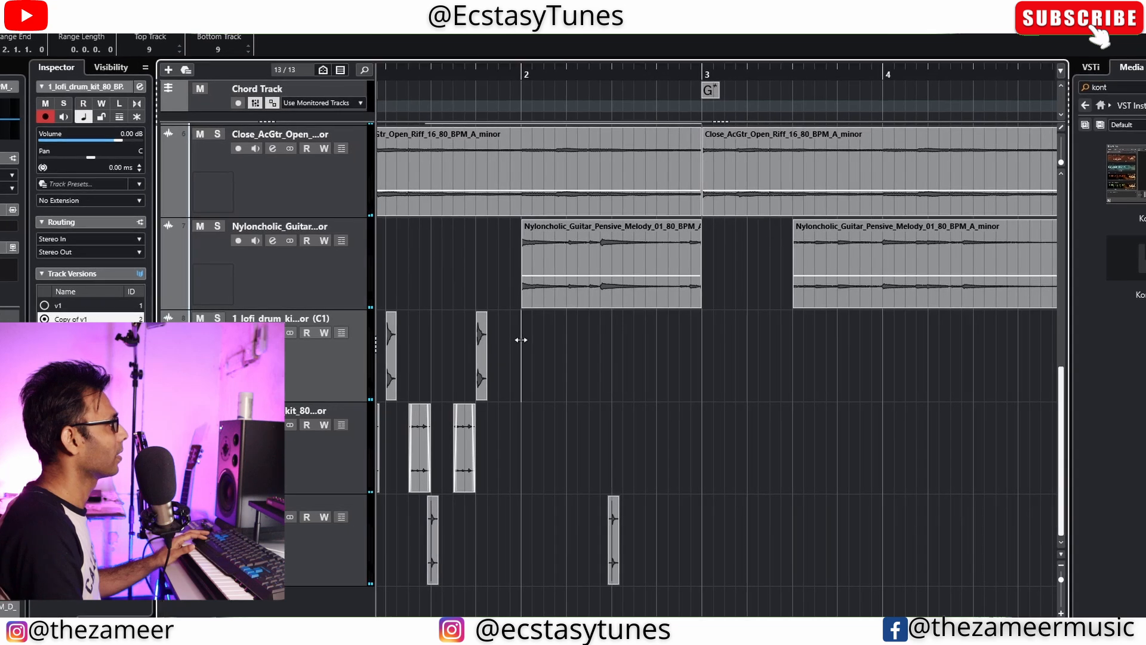
pyautogui.moveTo(525, 346); pyautogui.dragTo(361, 344)
pyautogui.hotkey('ctrl', 'd')
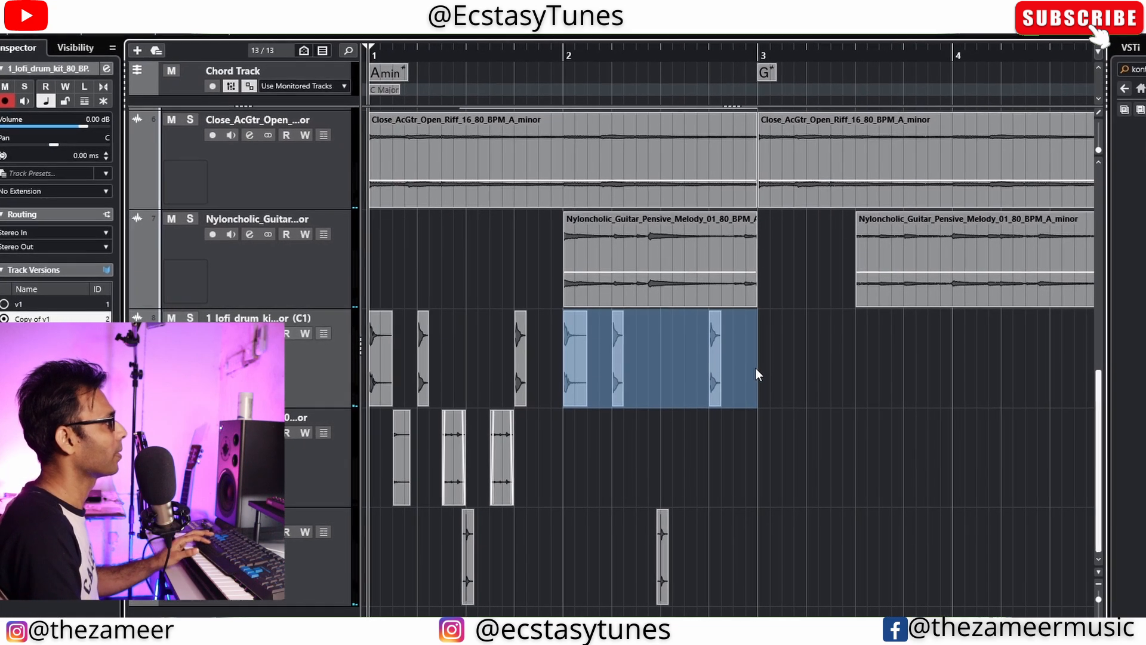
# Step: Add copies of the first drum track's 2.4.1 slice at 2.3.3 and 2.4.4
pyautogui.press('3')
pyautogui.moveTo(713, 391); pyautogui.dragTo(738, 384)
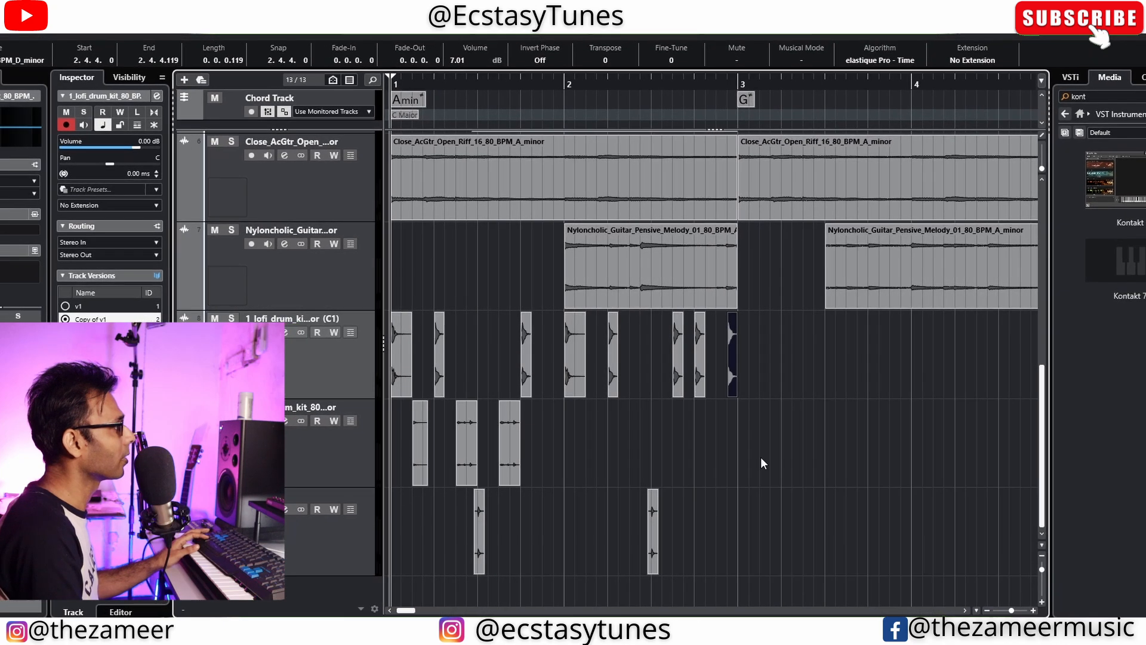
pyautogui.click(761, 457)
# Step: Copy bar 1 of the second drum track's slices, including the gaps, to bar 2
pyautogui.moveTo(566, 433); pyautogui.dragTo(602, 418)
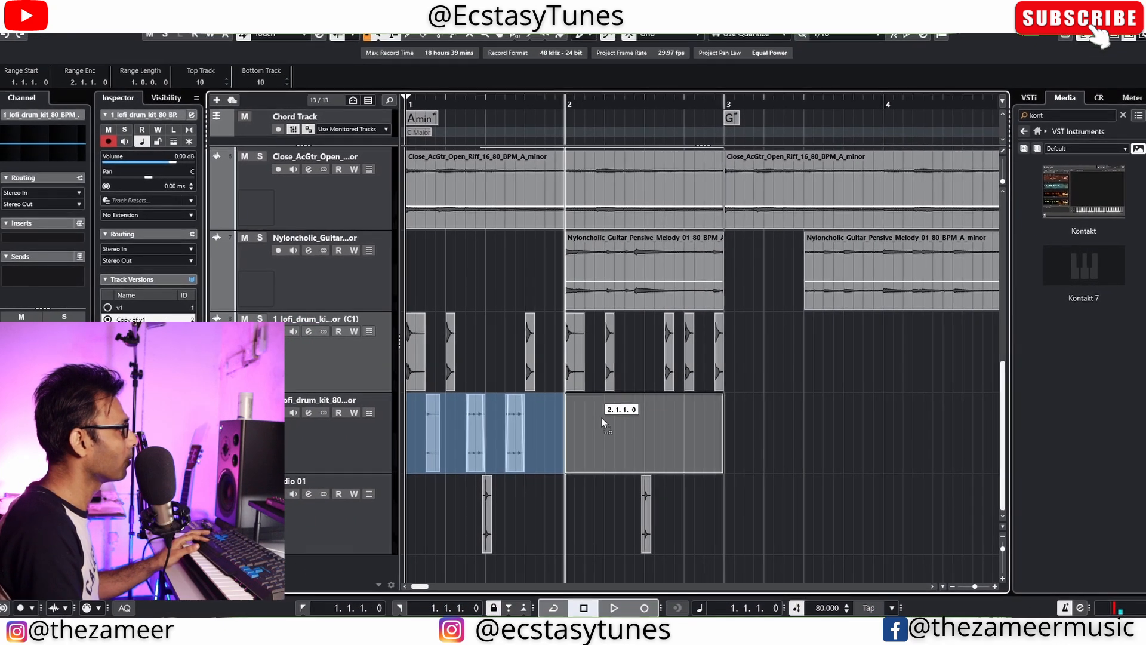
pyautogui.scroll(3, 720, 468)
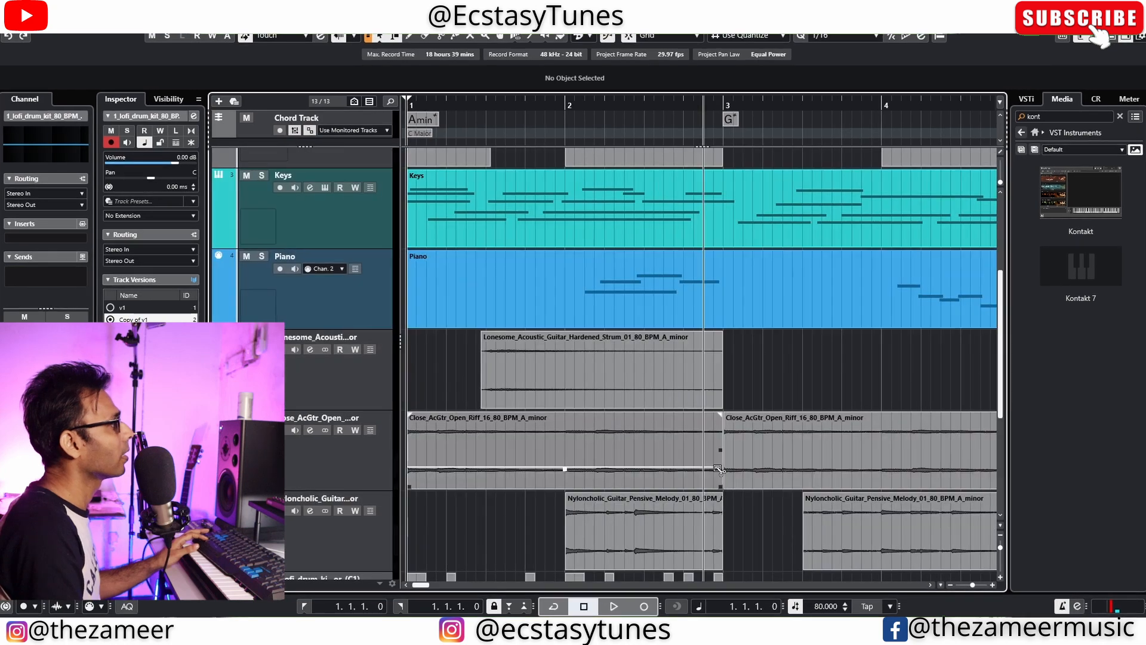
pyautogui.scroll(-3, 720, 468)
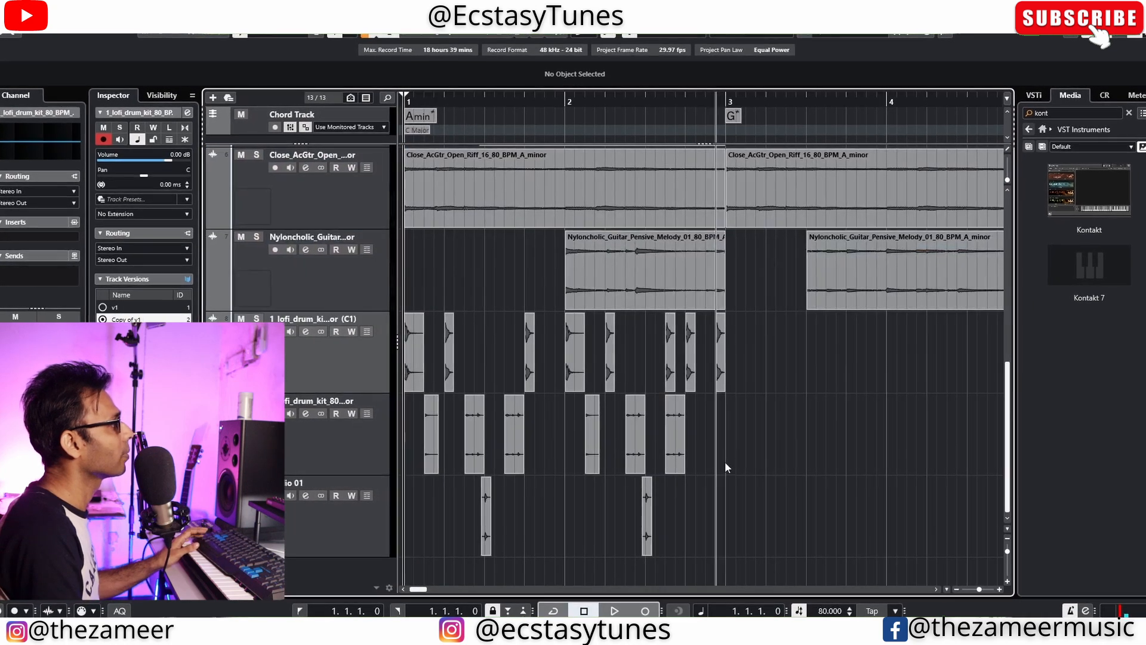
# Step: Duplicate the second drum track's 2.3.3 slice twice, to 2.4.1 and 2.4.3, filling the end of bar 2
pyautogui.press('h')
pyautogui.press('h')
pyautogui.click(675, 436)
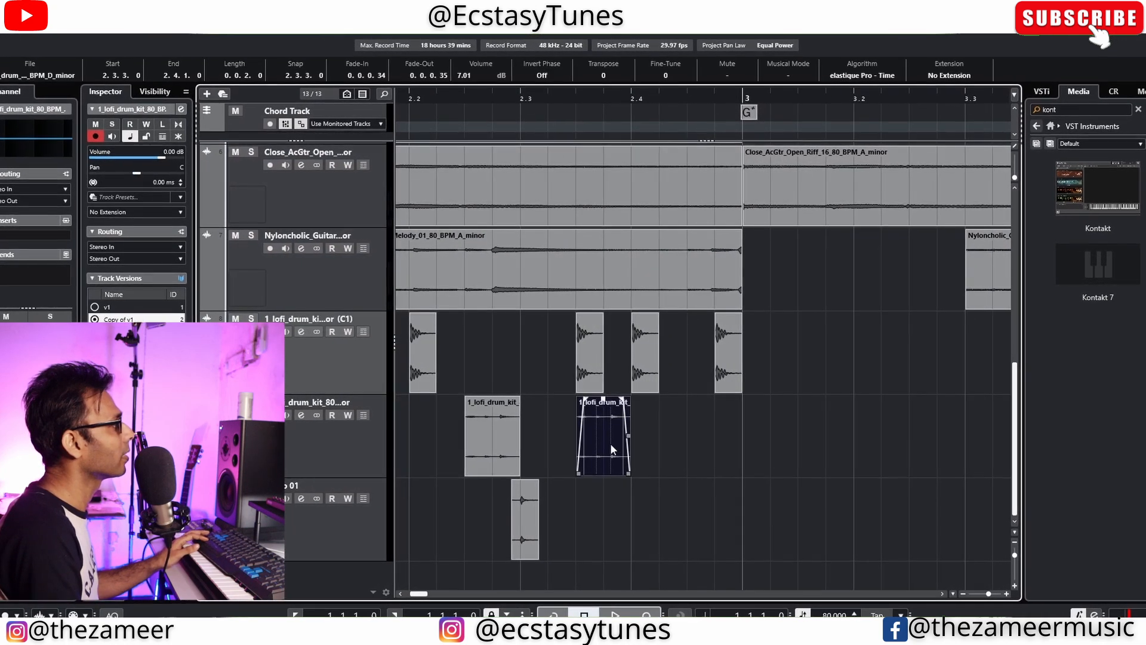
pyautogui.moveTo(570, 408); pyautogui.dragTo(663, 418)
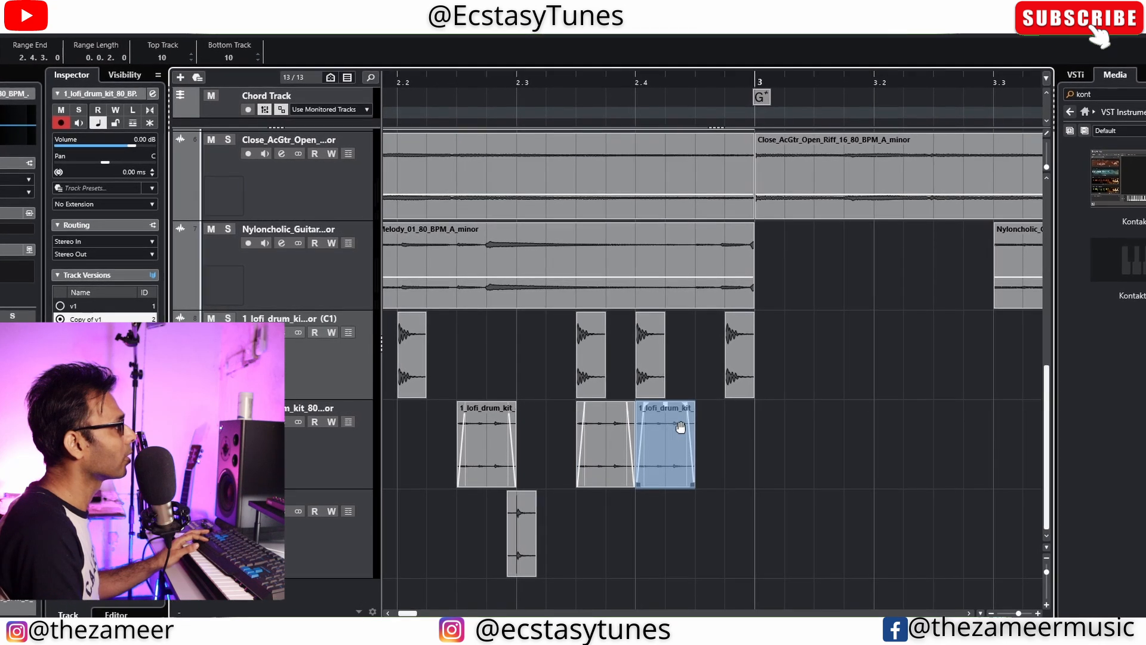
pyautogui.hotkey('ctrl', 'd')
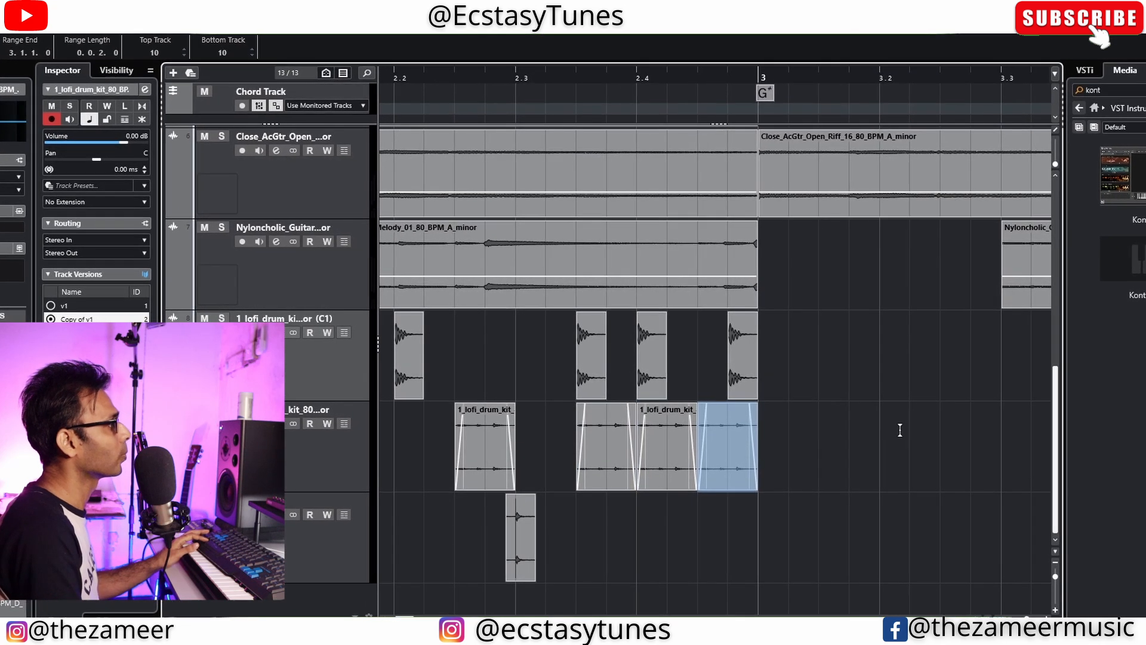
# Step: Range-select the two-bar pattern across the three drum tracks and check it in playback with the guitars
pyautogui.press('g')
pyautogui.press('g')
pyautogui.press('g')
pyautogui.press('g')
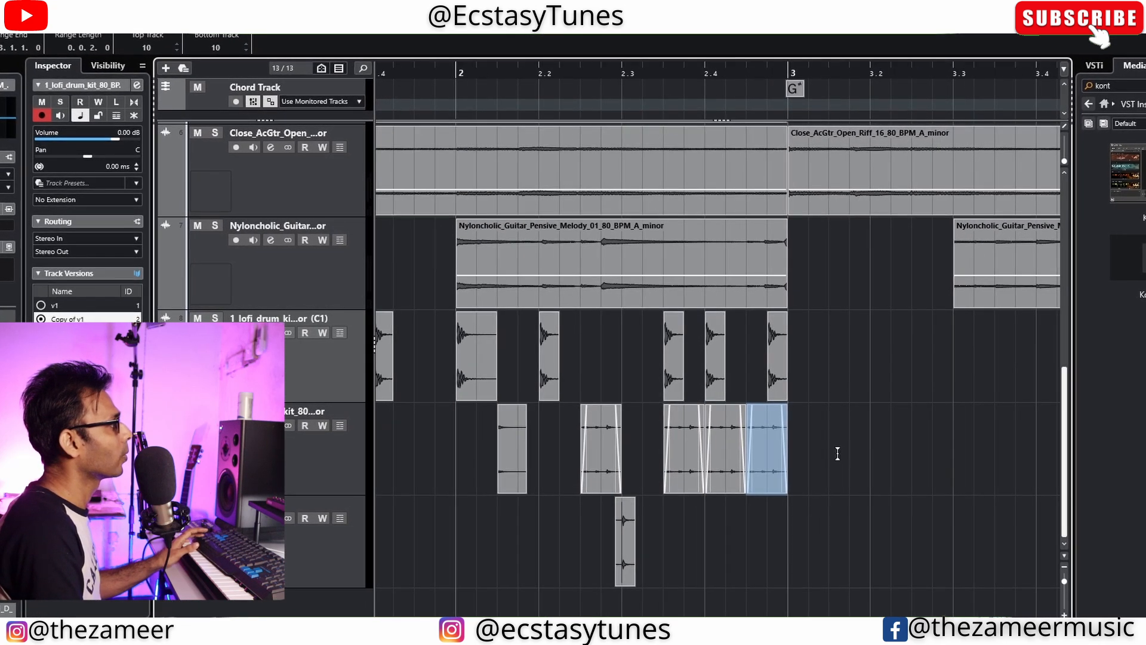
pyautogui.click(738, 327)
pyautogui.moveTo(754, 327); pyautogui.dragTo(291, 552)
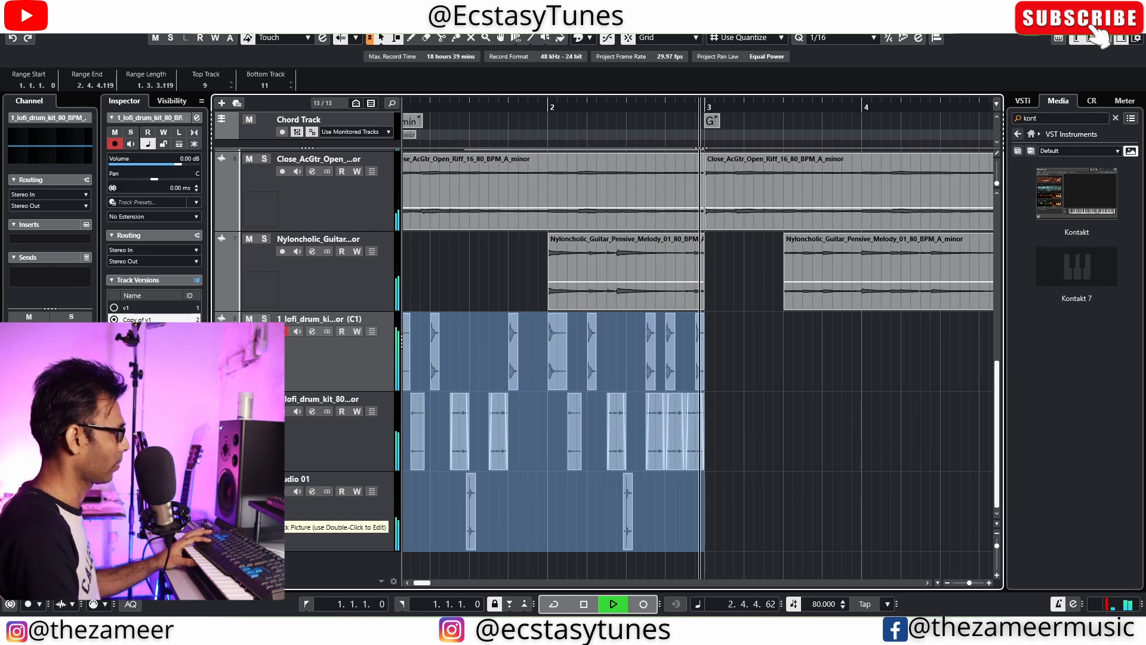
pyautogui.click(705, 488)
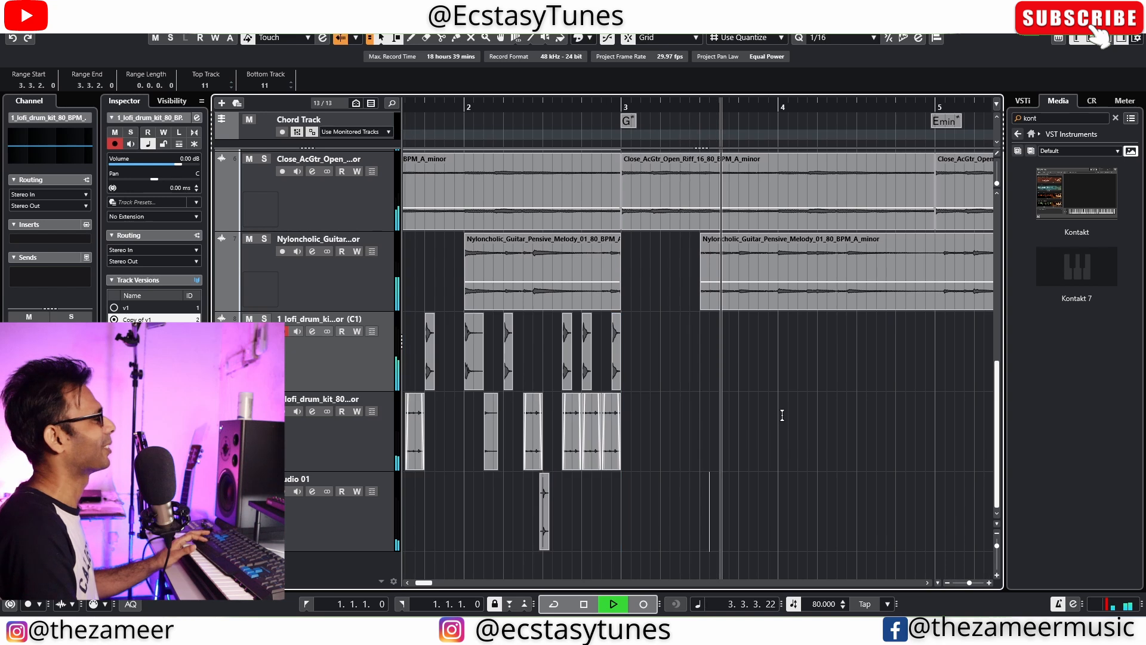
pyautogui.press('space')
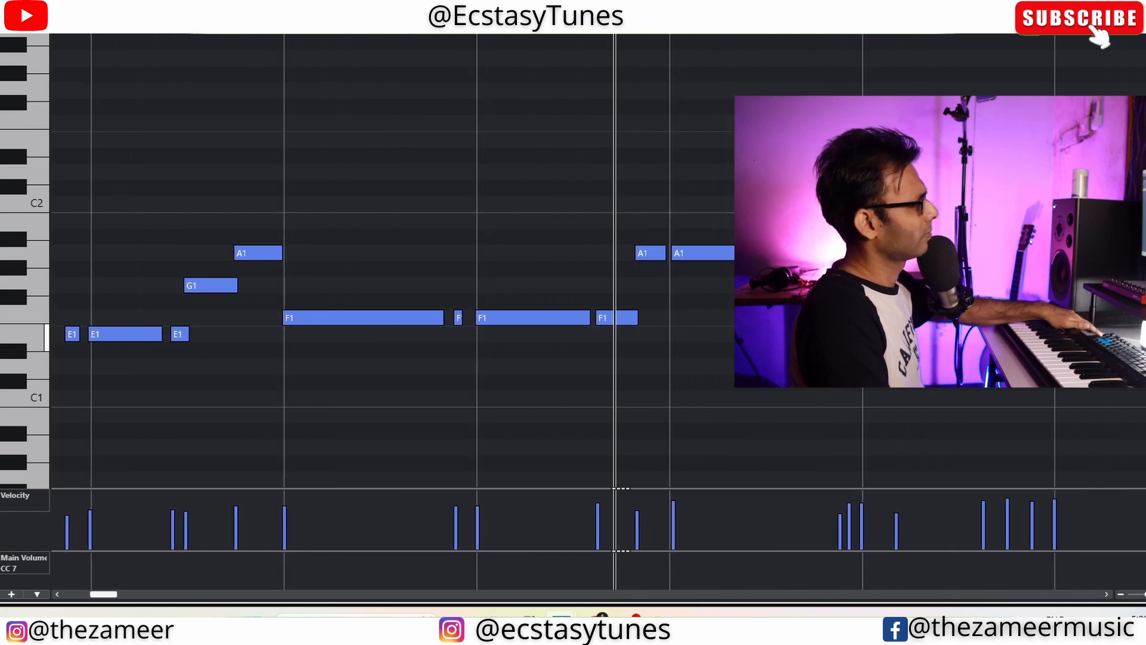
# Step: Examine the bass part's notes in the Key Editor across the whole progression
pyautogui.press('h')
pyautogui.press('h')
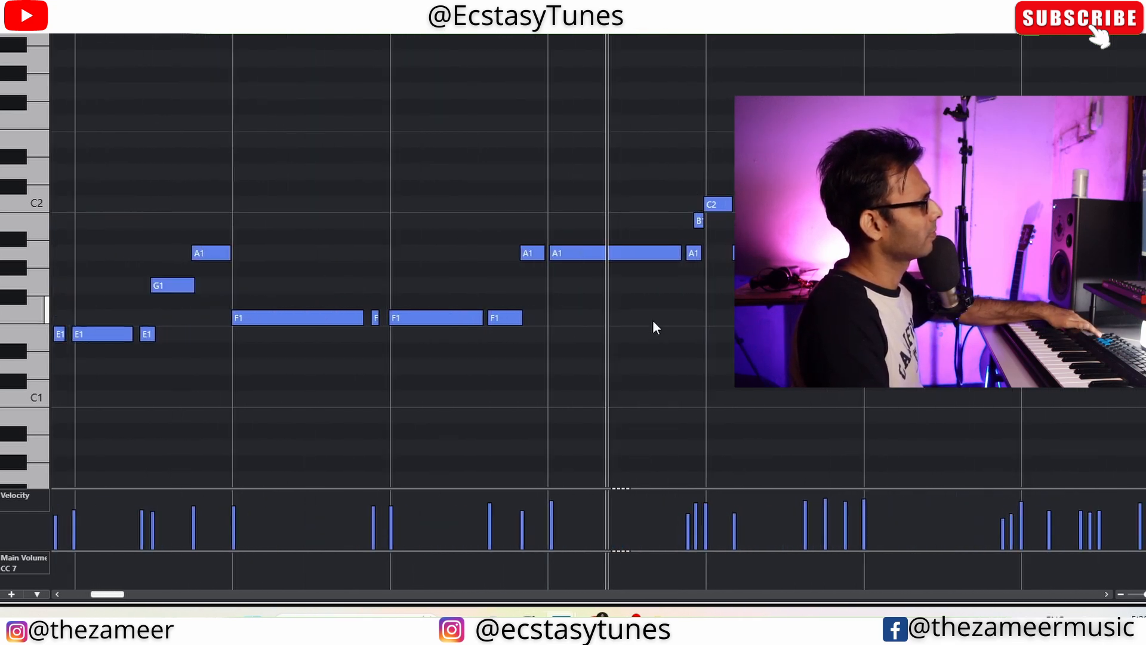
pyautogui.press('h')
pyautogui.press('space')
pyautogui.press('g')
pyautogui.press('g')
pyautogui.press('h')
pyautogui.press('h')
pyautogui.press('h')
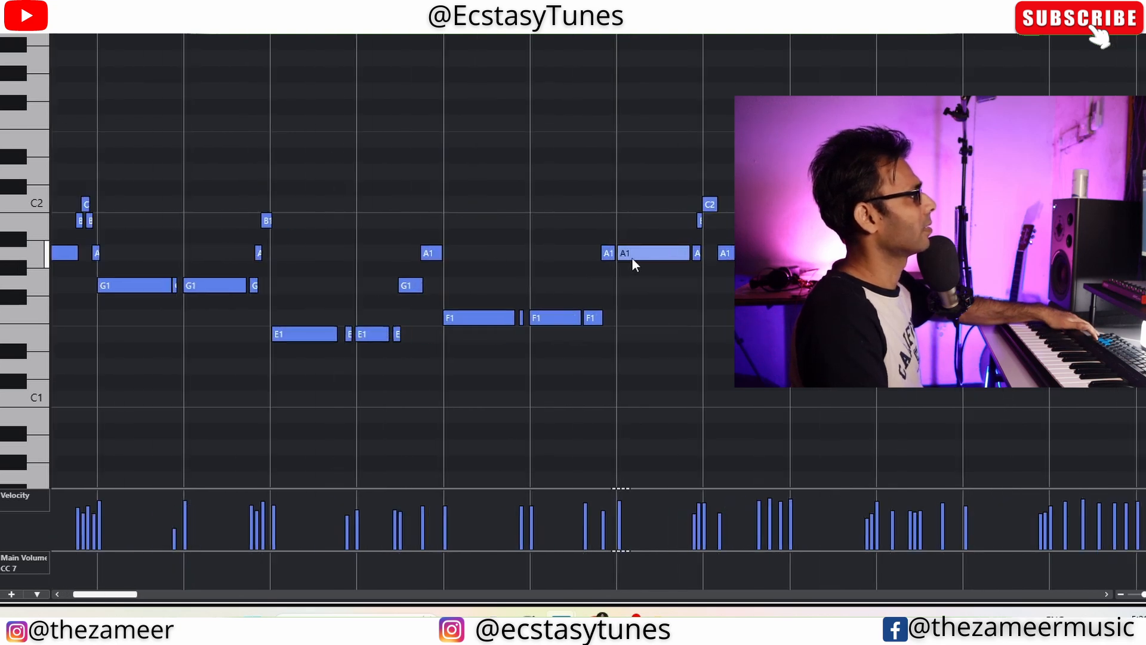
pyautogui.click(589, 254)
pyautogui.moveTo(589, 257); pyautogui.dragTo(590, 291)
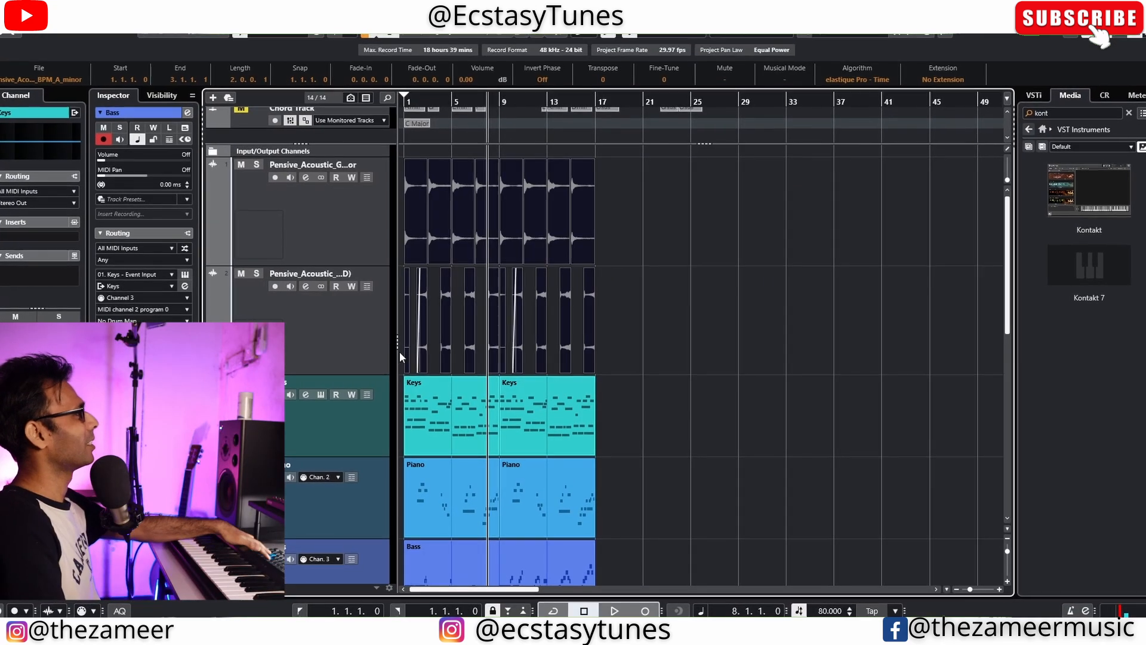
# Step: Duplicate the 16 bars of clips on both Pensive acoustic guitar tracks to start at bar 17
pyautogui.hotkey('ctrl', 'd')
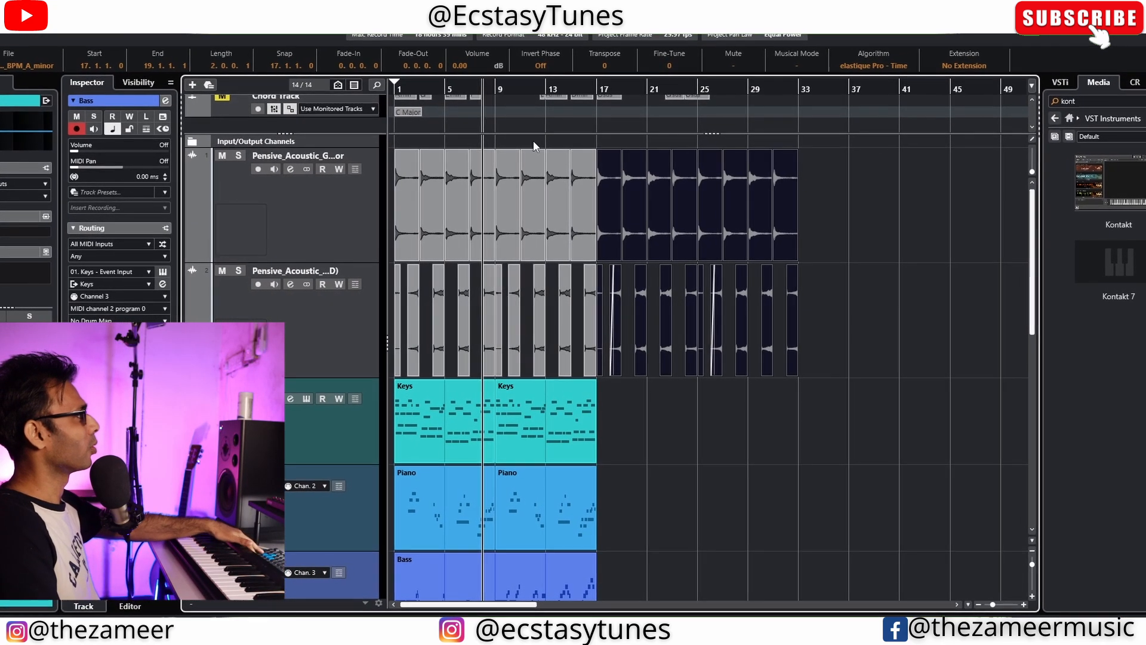
pyautogui.scroll(-2, 621, 412)
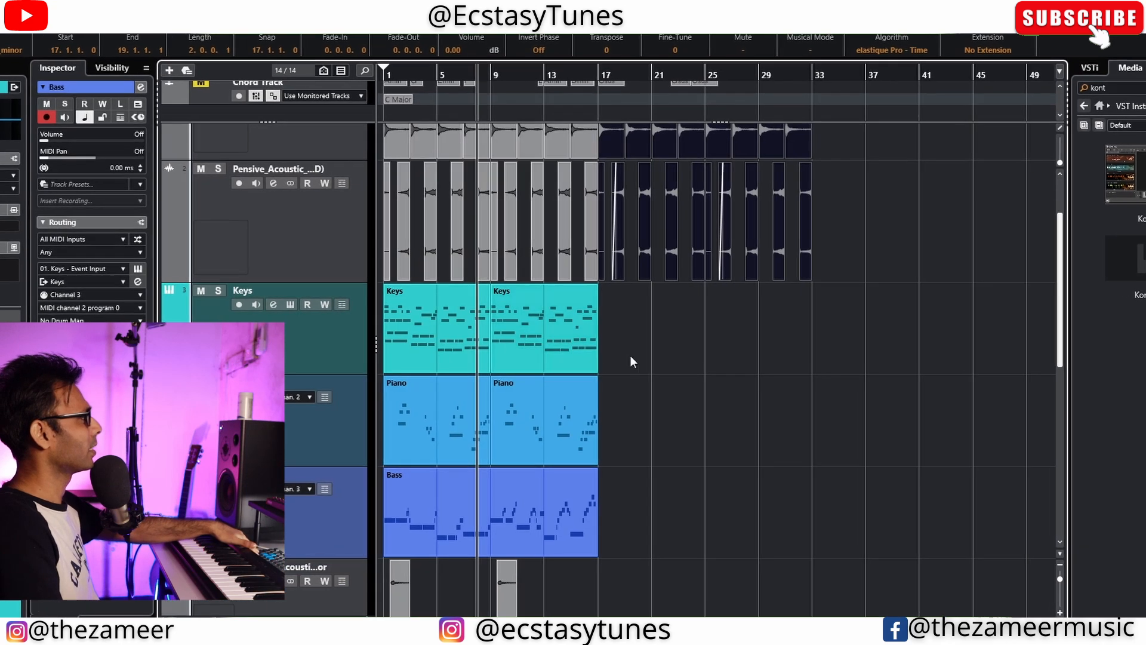
pyautogui.click(635, 338)
pyautogui.click(526, 341)
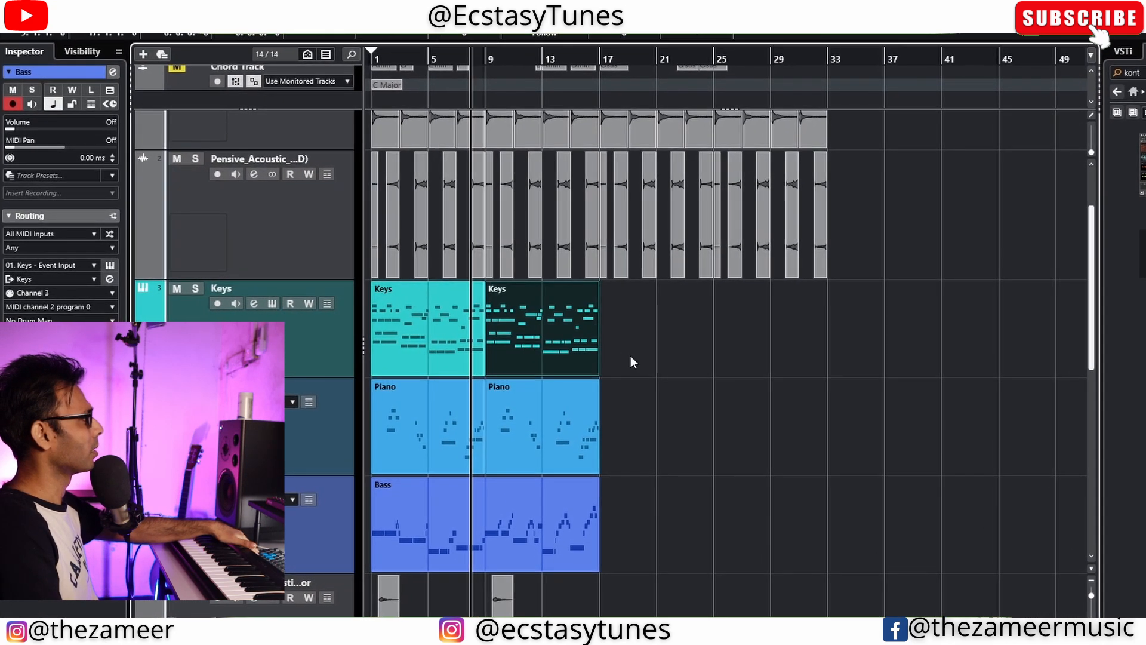
# Step: Delete the Nyloncholic guitar clips that lie between bars 9 and 17
pyautogui.scroll(-3, 630, 356)
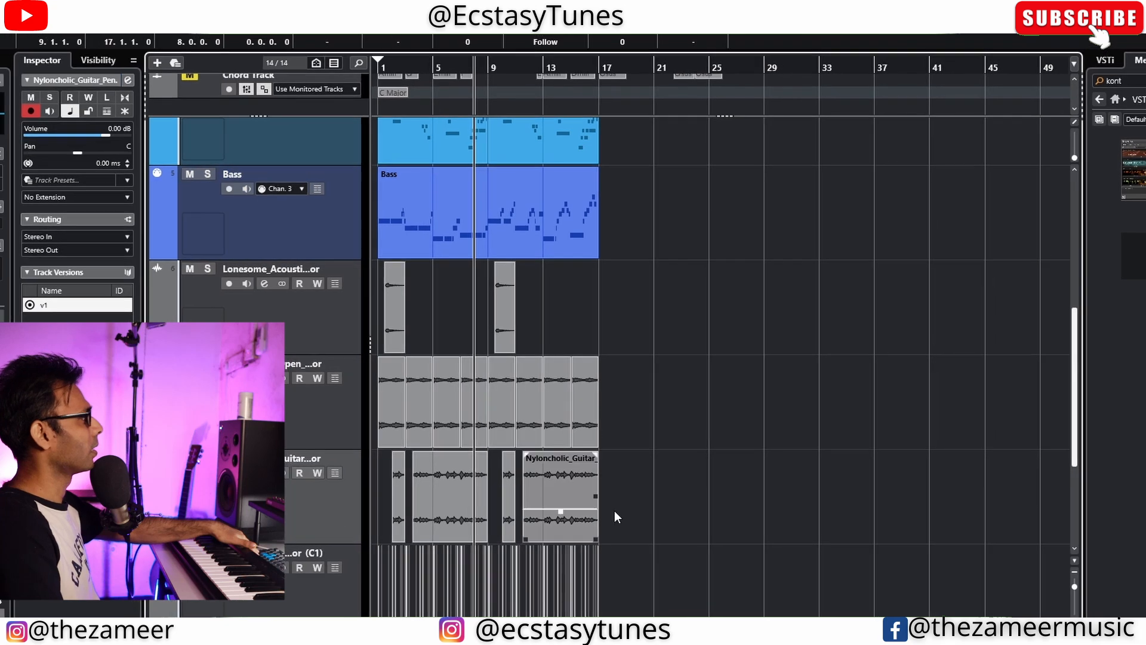
pyautogui.moveTo(618, 525); pyautogui.dragTo(347, 519)
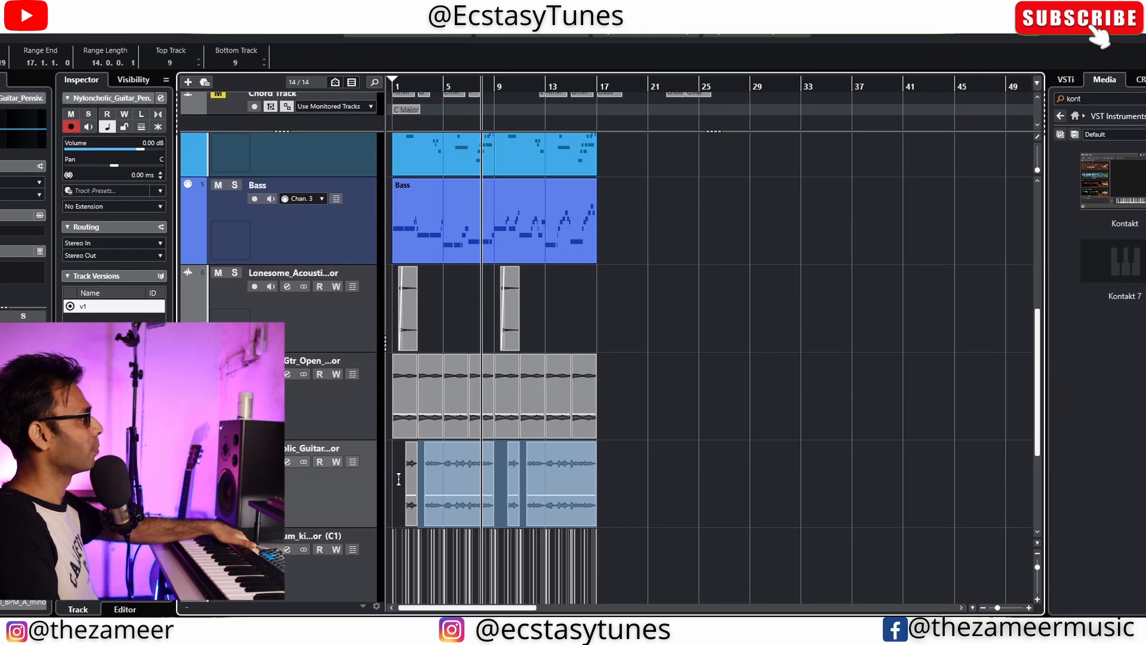
pyautogui.click(618, 438)
pyautogui.scroll(6, 611, 425)
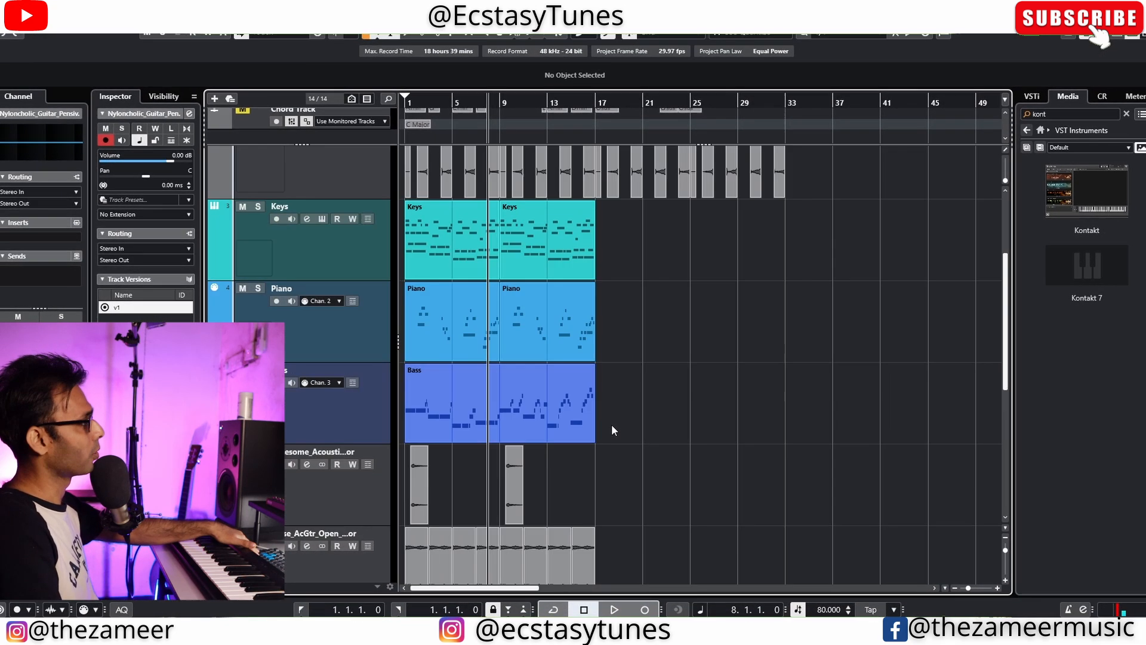
pyautogui.scroll(-6, 610, 423)
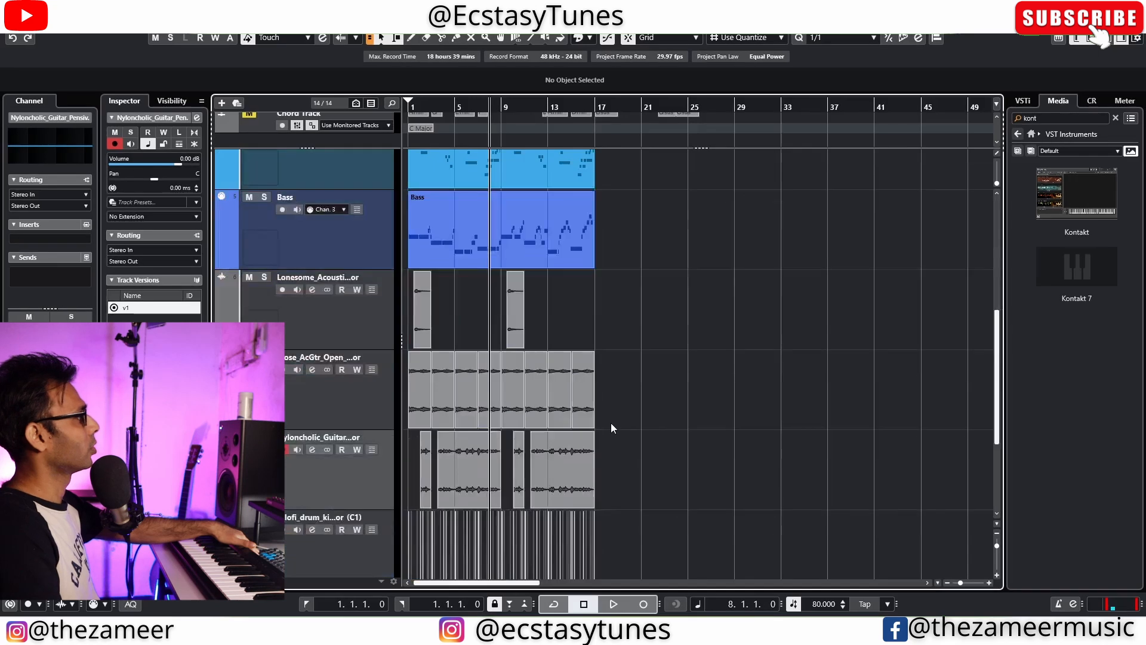
pyautogui.moveTo(608, 394); pyautogui.dragTo(504, 483)
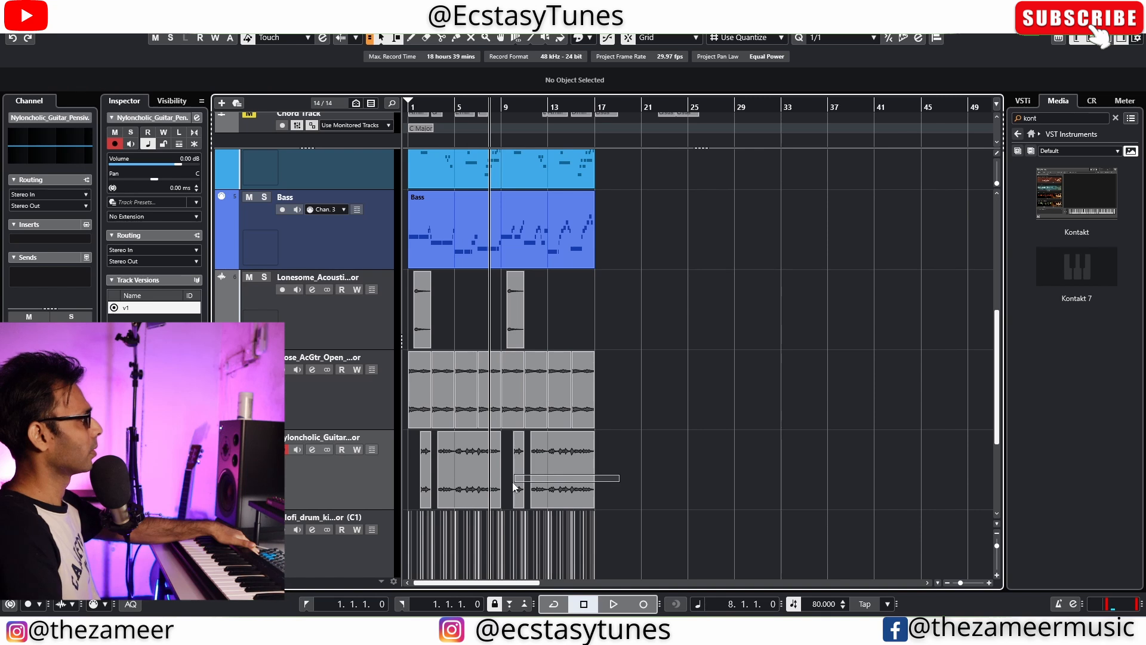
pyautogui.moveTo(512, 481); pyautogui.dragTo(506, 481)
pyautogui.press('Delete')
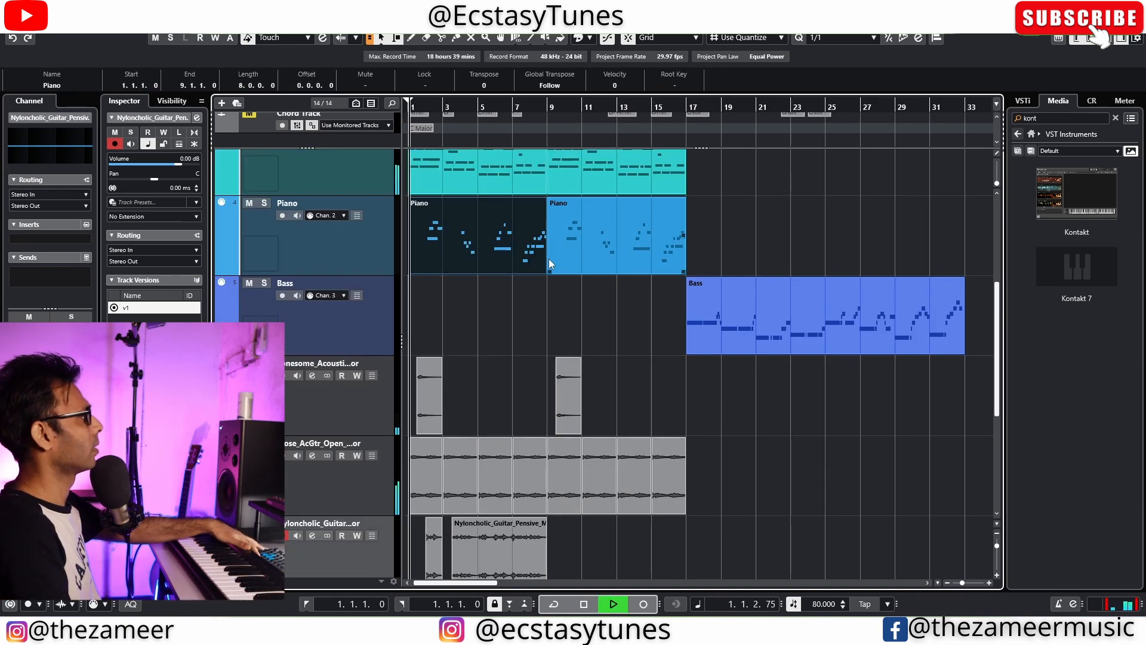
# Step: Check the opening bars of the guitar and drum tracks in the arrangement during playback
pyautogui.scroll(-3, 460, 320)
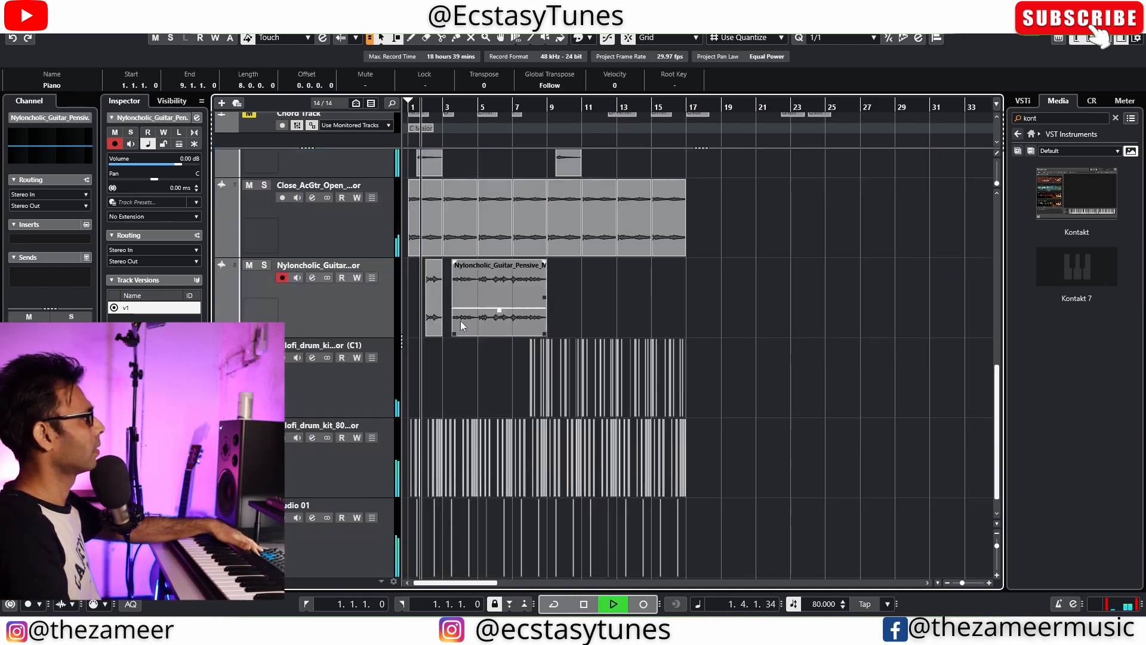
pyautogui.scroll(-1, 461, 325)
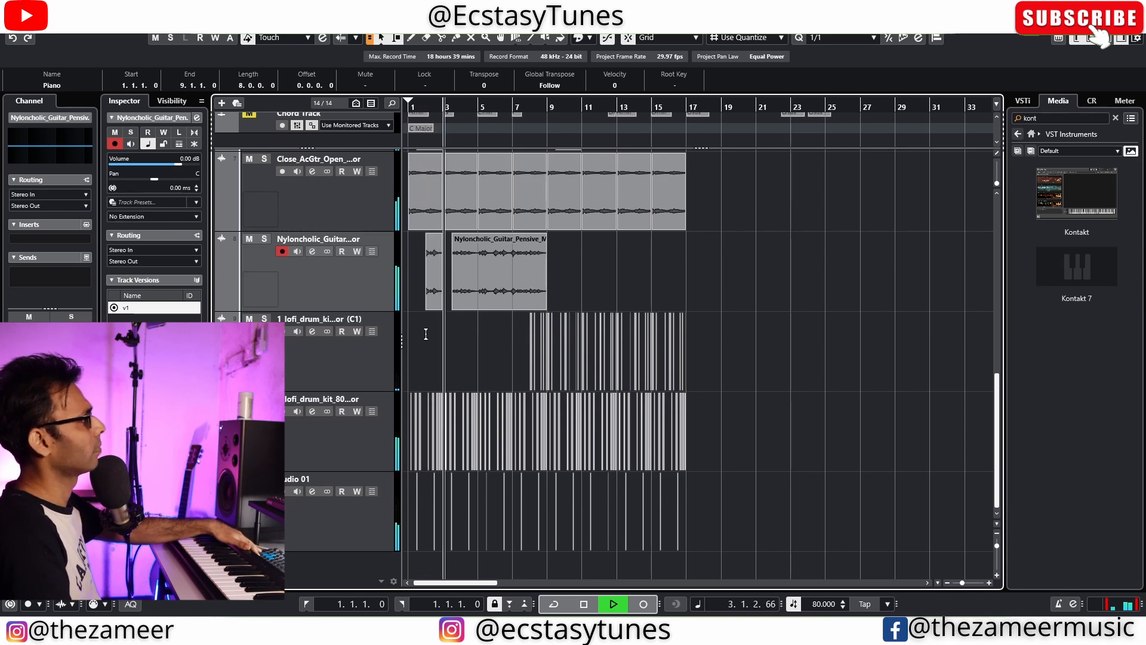
pyautogui.scroll(2, 513, 334)
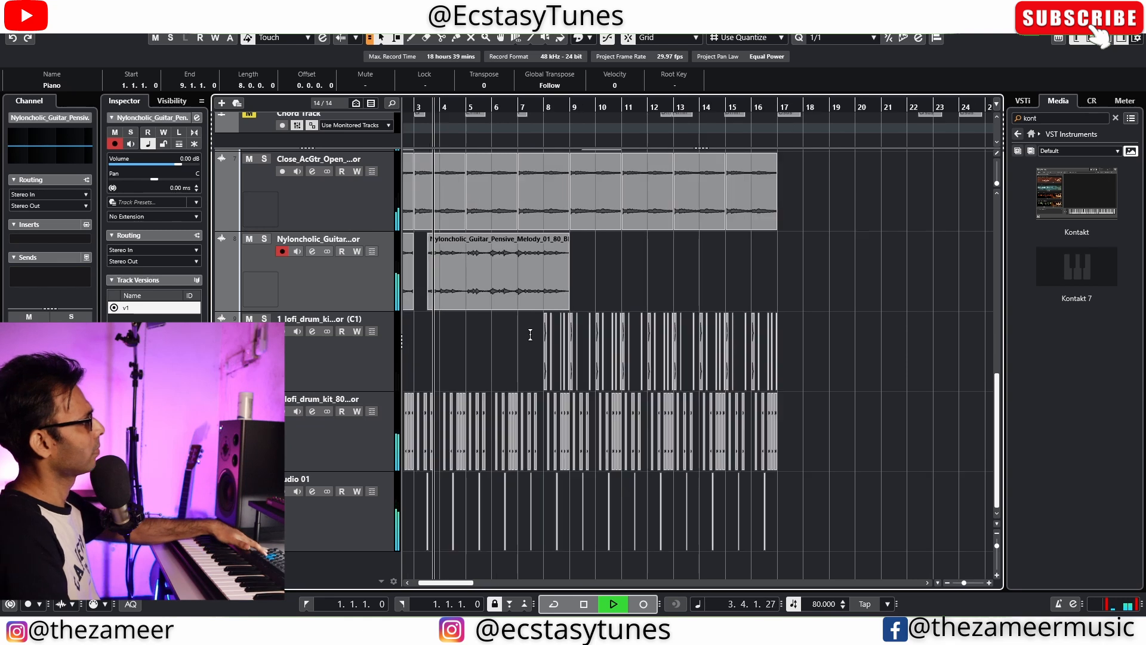
pyautogui.scroll(-3, 539, 332)
pyautogui.scroll(-3, 466, 349)
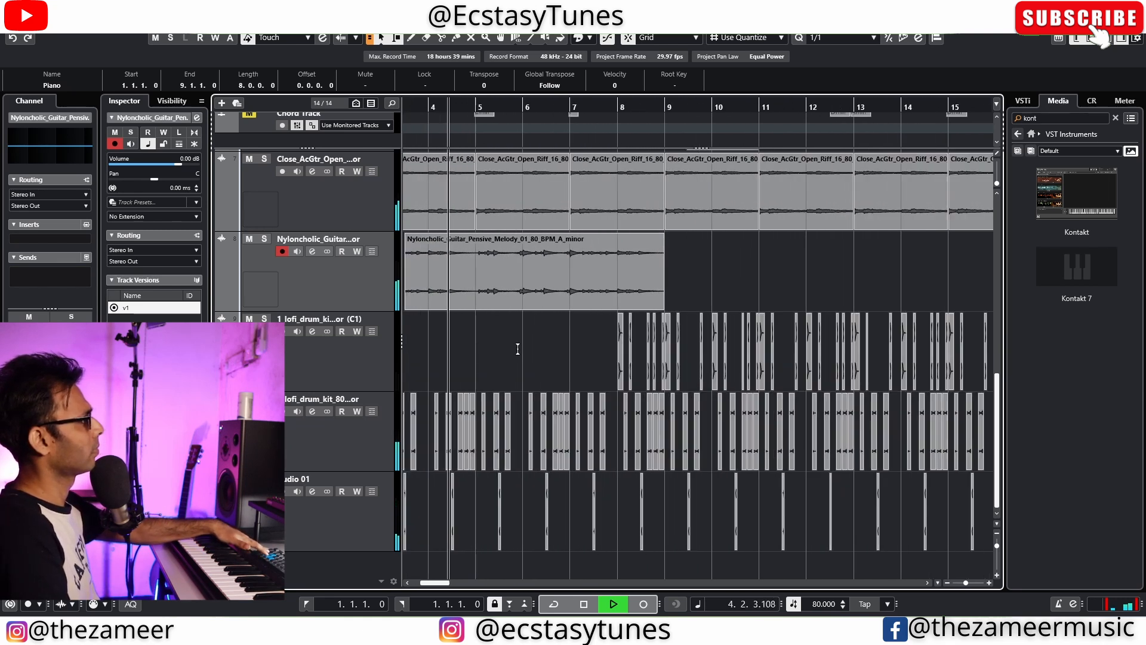
pyautogui.scroll(3, 531, 330)
pyautogui.press('space')
# Step: Move the Bass part to start at bar 9 and play the arrangement around its entry
pyautogui.moveTo(586, 310); pyautogui.dragTo(513, 307)
pyautogui.moveTo(475, 111); pyautogui.dragTo(551, 332)
pyautogui.press('space')
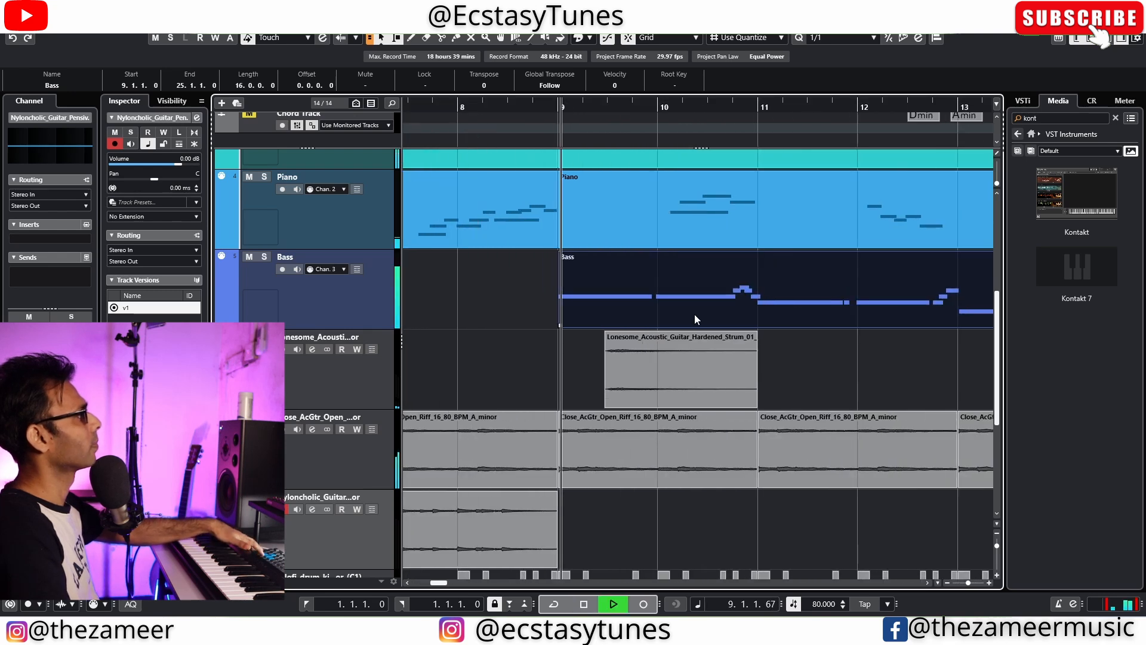
# Step: Duplicate the Close_AcGtr open riff clips of bars 9 to 16 to start at bar 17
pyautogui.press('g')
pyautogui.press('g')
pyautogui.press('g')
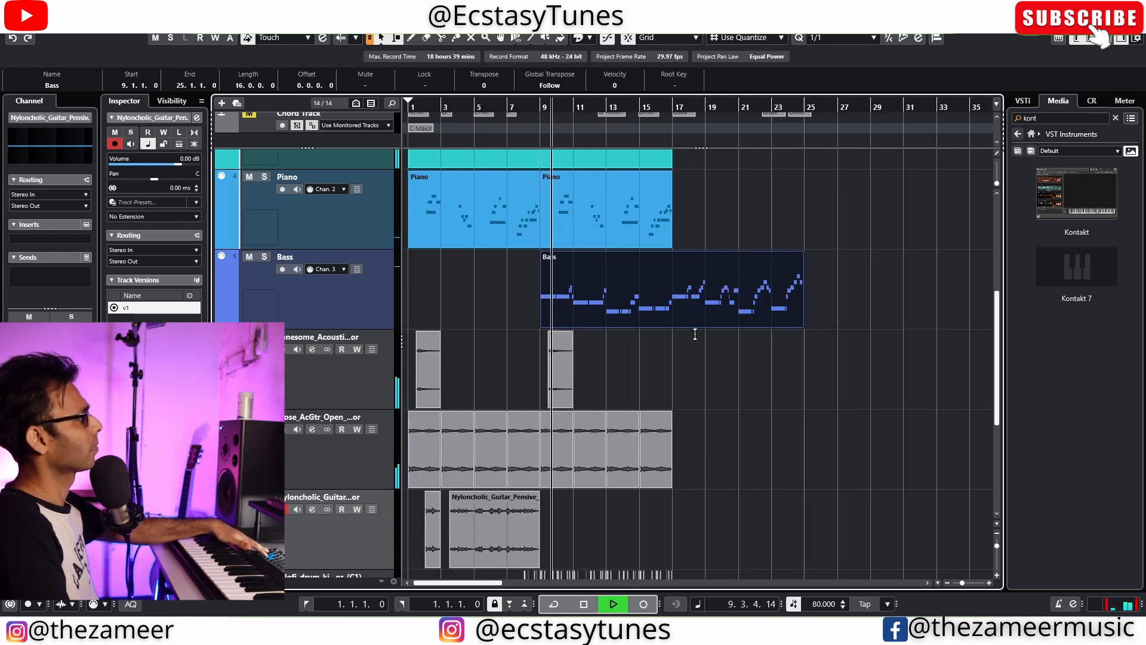
pyautogui.moveTo(711, 418); pyautogui.dragTo(556, 474)
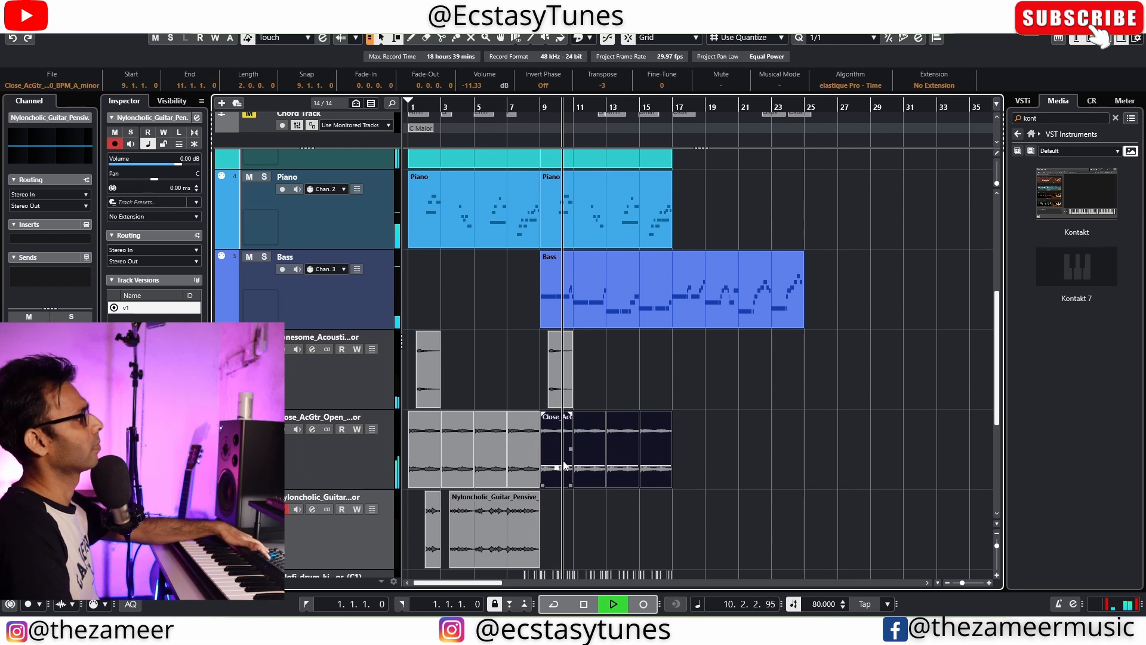
pyautogui.hotkey('ctrl', 'd')
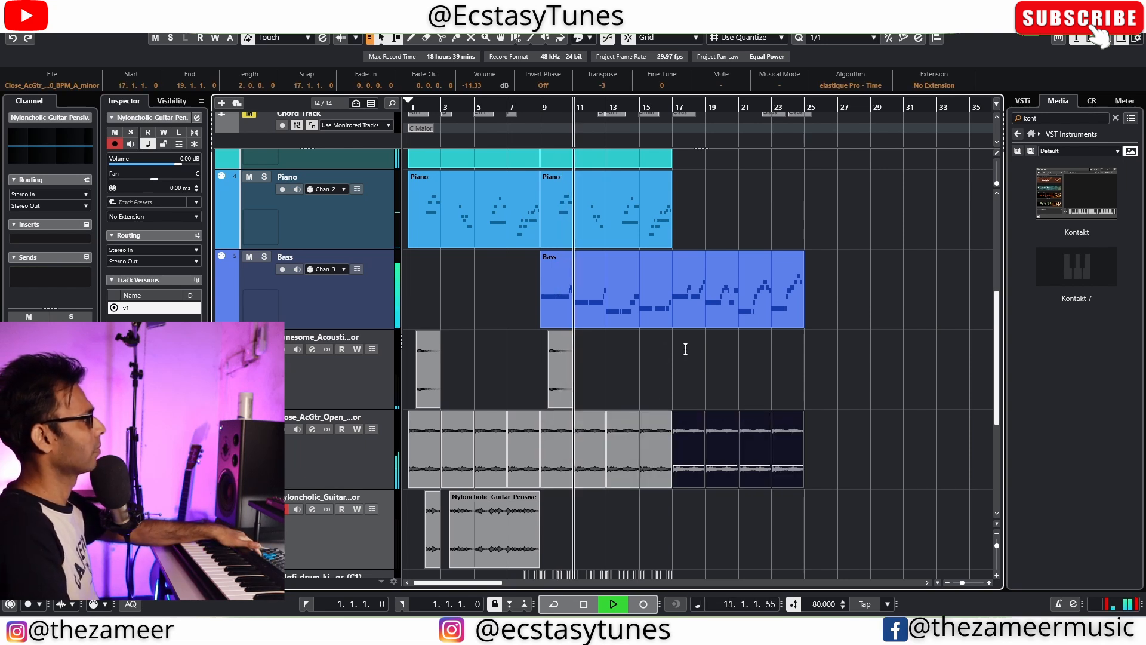
# Step: Copy the Lonesome acoustic guitar track's bars 1 to 16, including the gaps, to bar 17
pyautogui.moveTo(686, 350); pyautogui.dragTo(358, 364)
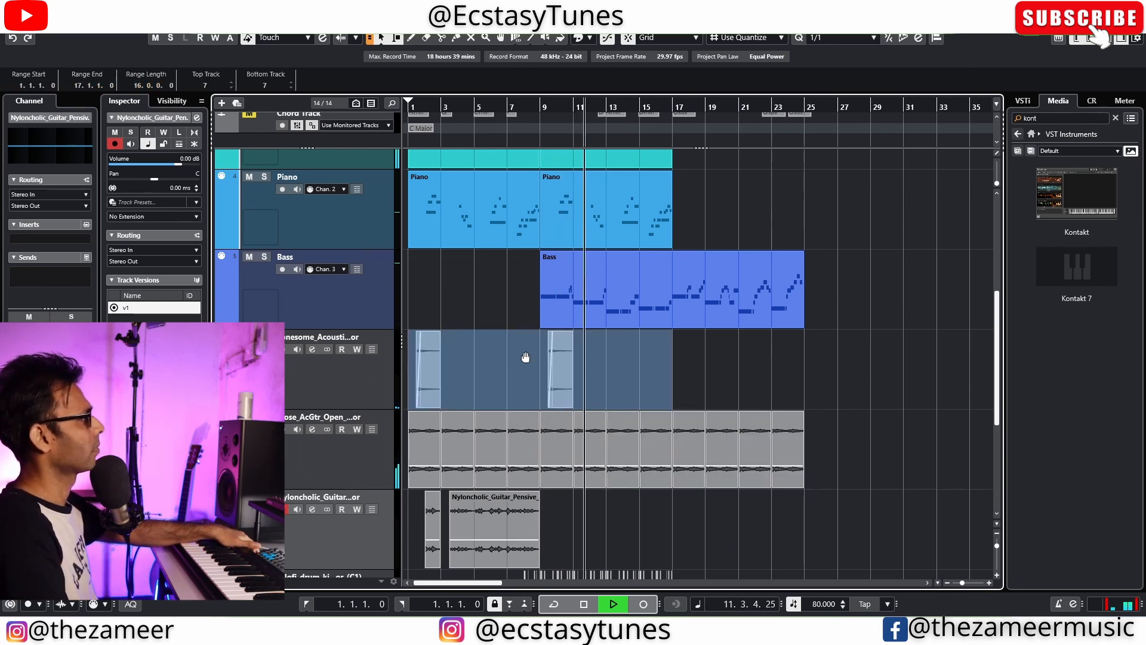
pyautogui.moveTo(526, 357); pyautogui.dragTo(779, 353)
pyautogui.scroll(3, 719, 315)
pyautogui.click(699, 403)
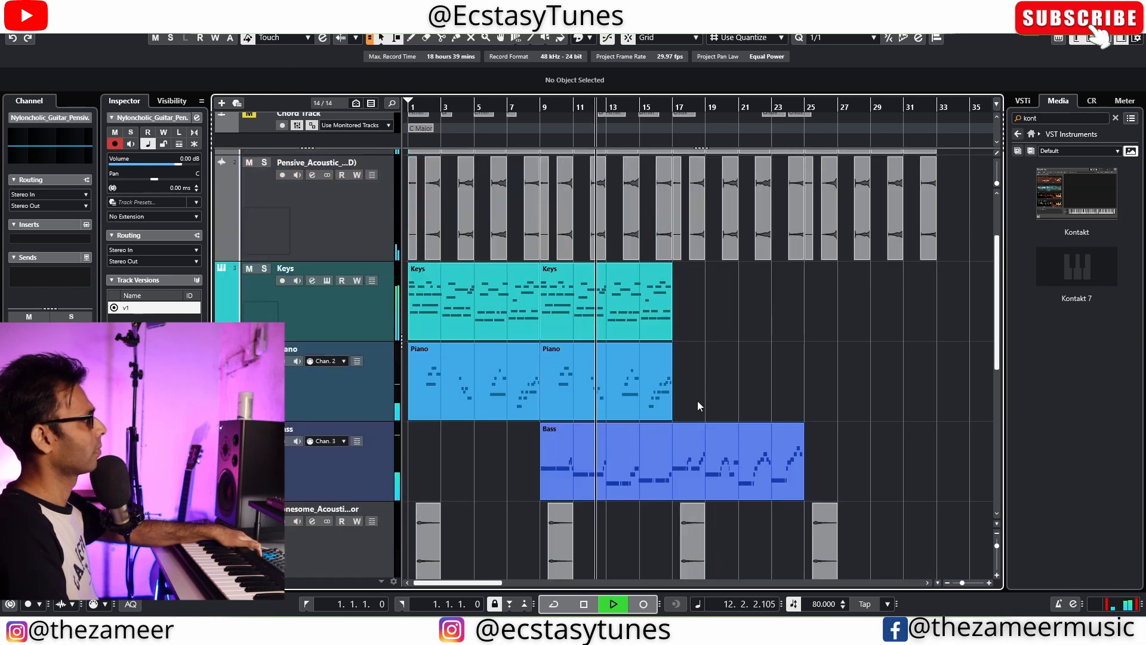
# Step: Duplicate the Keys and Piano parts of bars 9 to 16 to start at bar 17
pyautogui.moveTo(697, 406); pyautogui.dragTo(557, 281)
pyautogui.hotkey('ctrl', 'd')
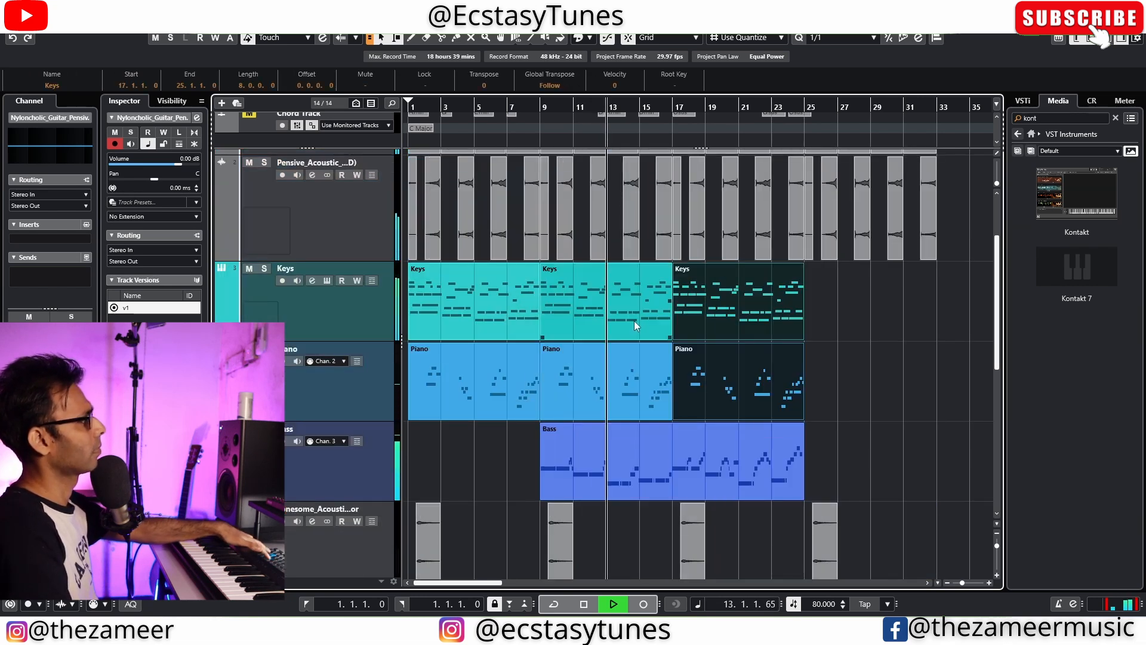
pyautogui.press('g')
pyautogui.scroll(3, 746, 316)
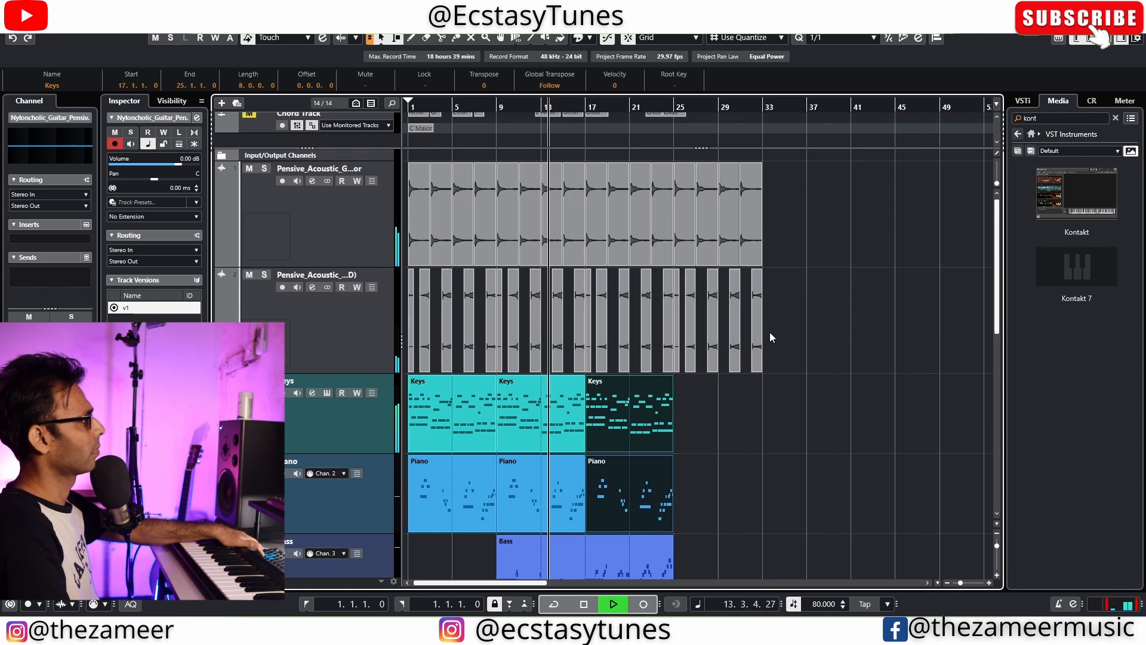
# Step: Copy the Nyloncholic guitar track's bars 1 to 8, including the gaps, to bar 25
pyautogui.press('g')
pyautogui.press('g')
pyautogui.press('g')
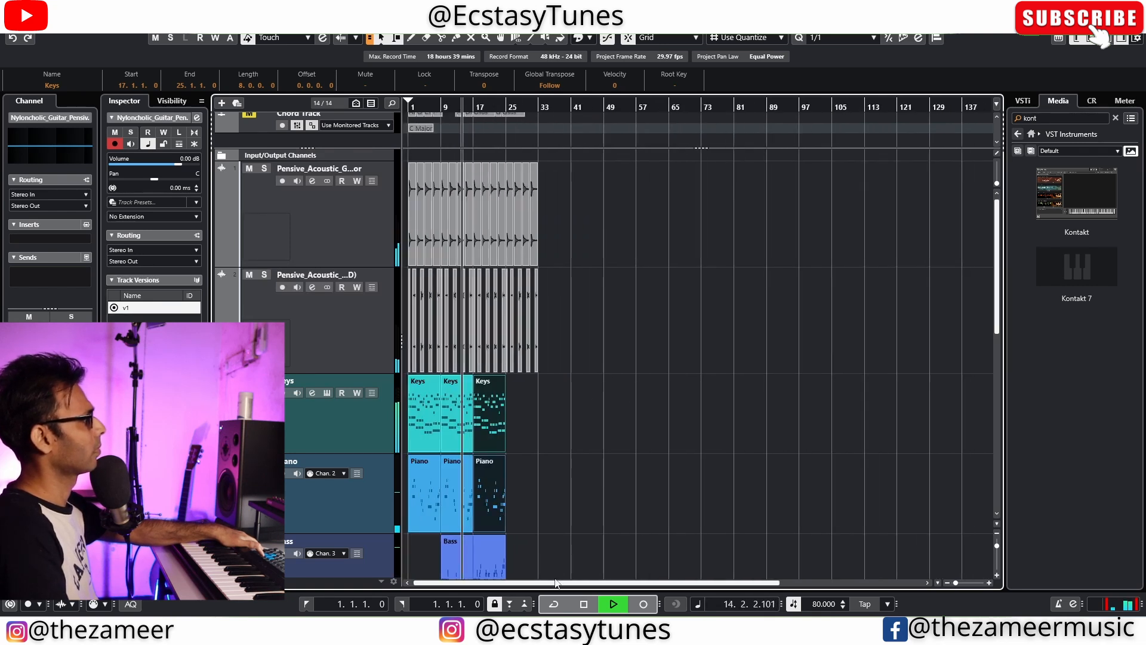
pyautogui.press('h')
pyautogui.press('h')
pyautogui.press('g')
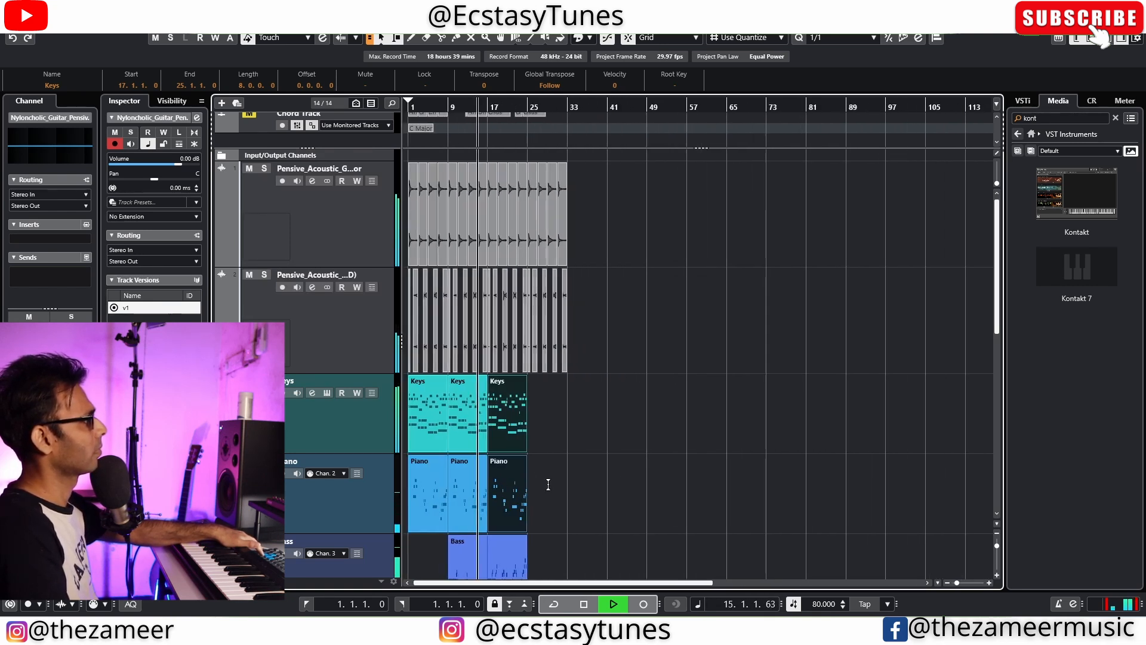
pyautogui.scroll(-5, 492, 457)
pyautogui.press('h')
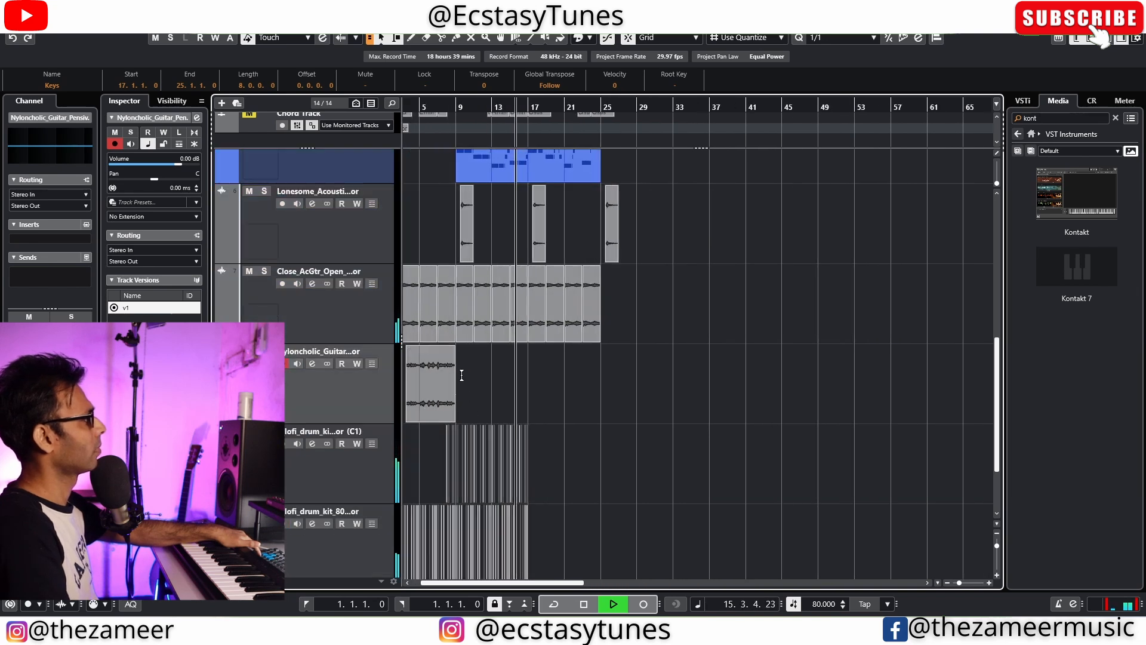
pyautogui.moveTo(462, 375); pyautogui.dragTo(320, 384)
pyautogui.moveTo(432, 368); pyautogui.dragTo(651, 360)
pyautogui.scroll(-2, 578, 396)
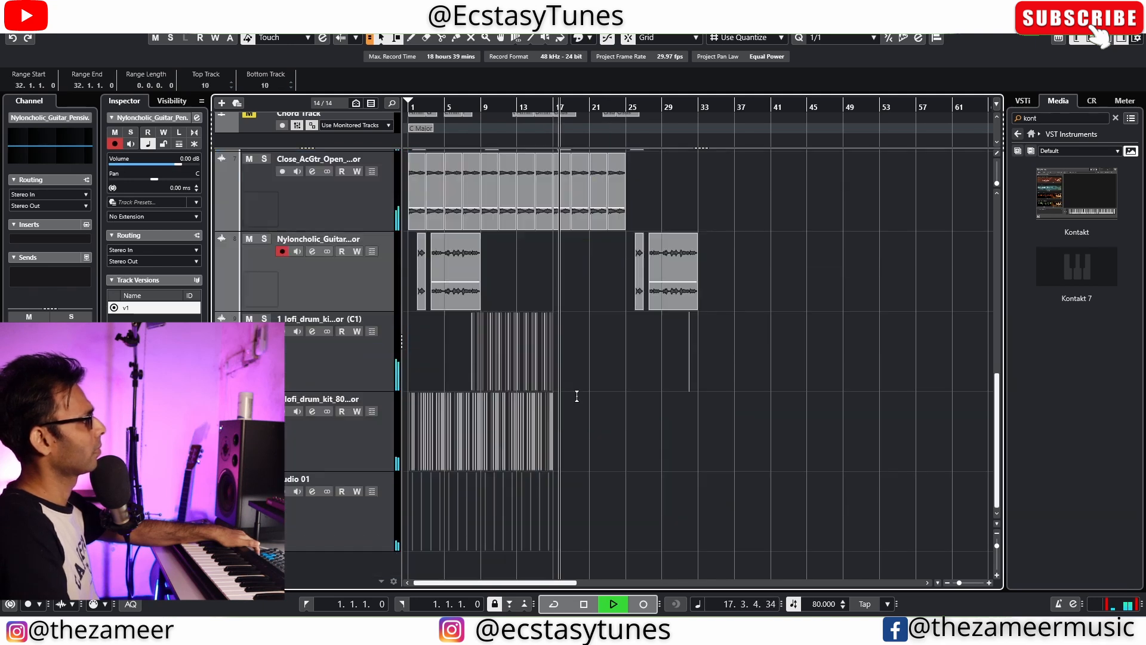
# Step: Duplicate the bars 9 to 16 drum clips on both lofi drum kit tracks and Audio 01 to fill bars 17 to 32
pyautogui.press('h')
pyautogui.press('h')
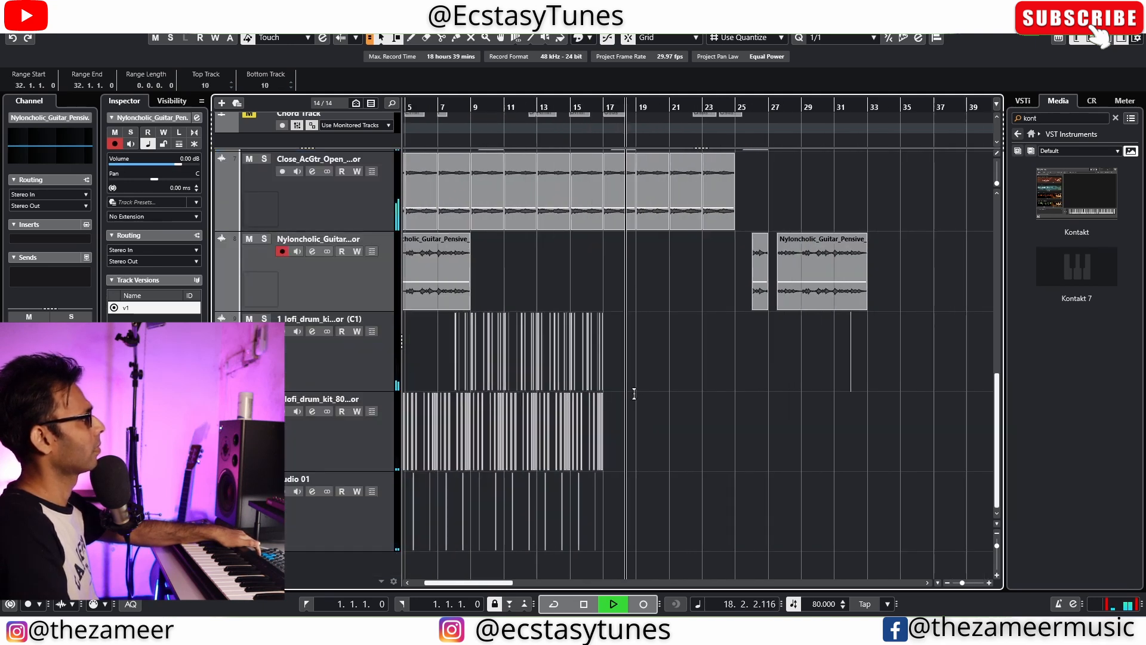
pyautogui.press('h')
pyautogui.scroll(1, 604, 369)
pyautogui.scroll(-1, 603, 370)
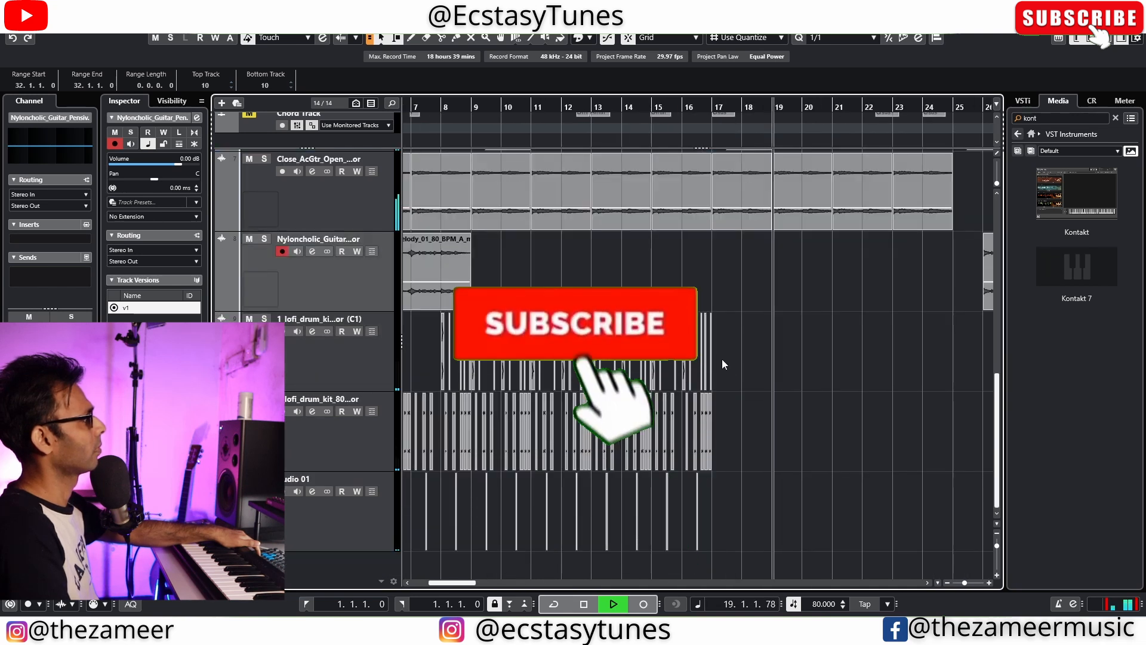
pyautogui.moveTo(719, 358); pyautogui.dragTo(463, 521)
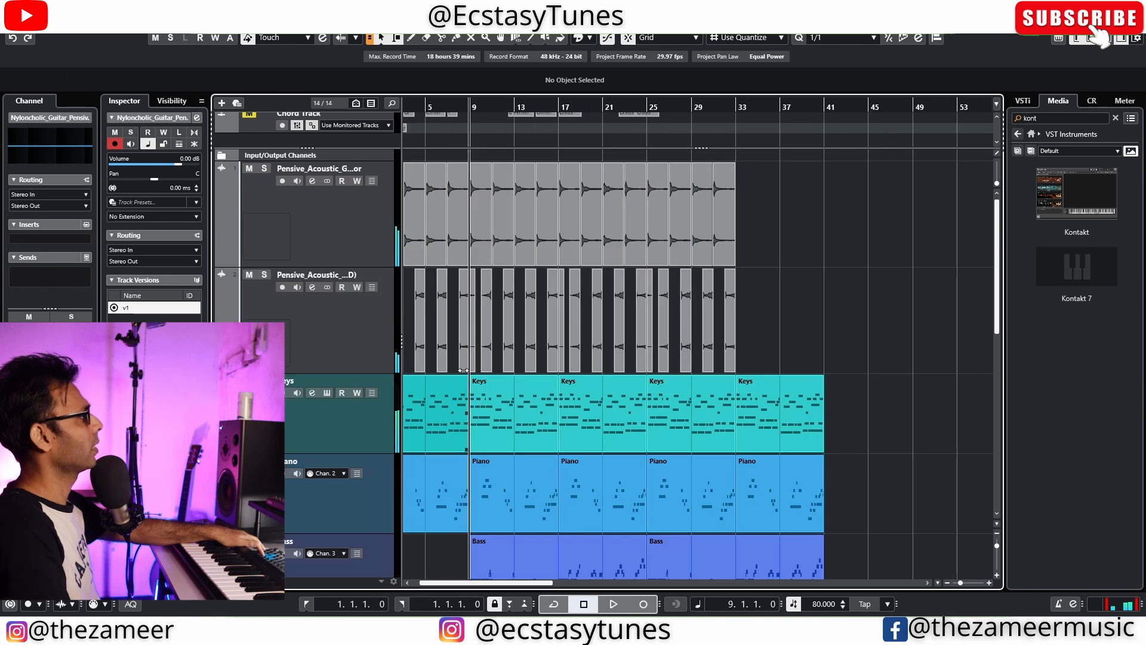
# Step: Delete the second Pensive acoustic guitar track's clips from bar 9 up to bar 25 and start playback at bar 9
pyautogui.press('g')
pyautogui.press('g')
pyautogui.press('g')
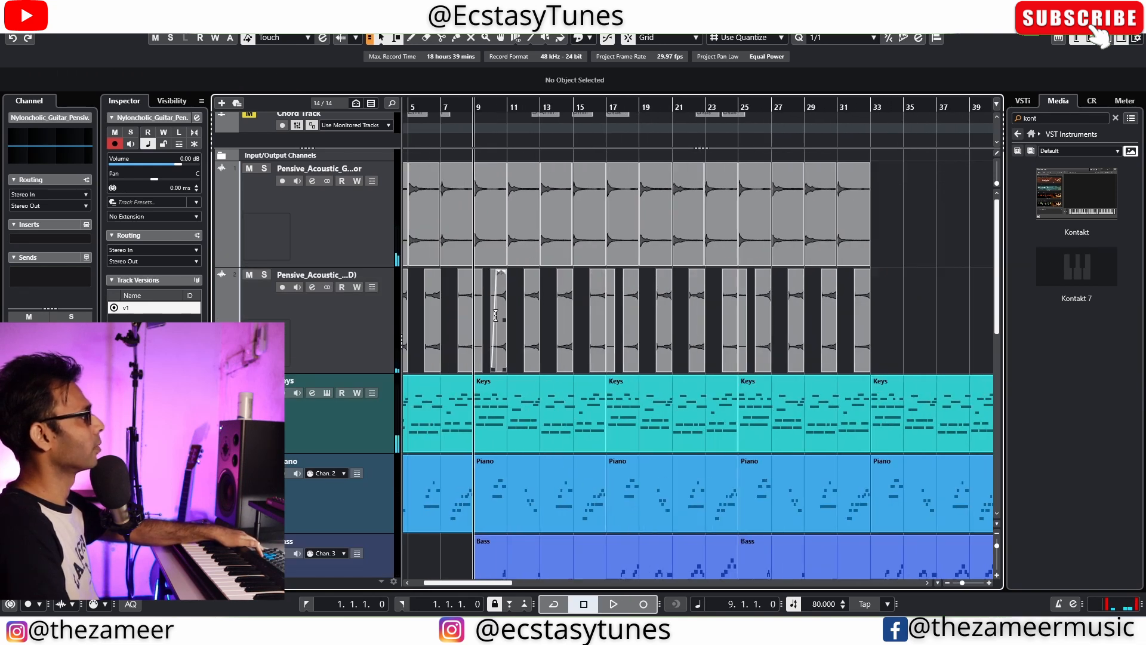
pyautogui.moveTo(484, 314); pyautogui.dragTo(741, 290)
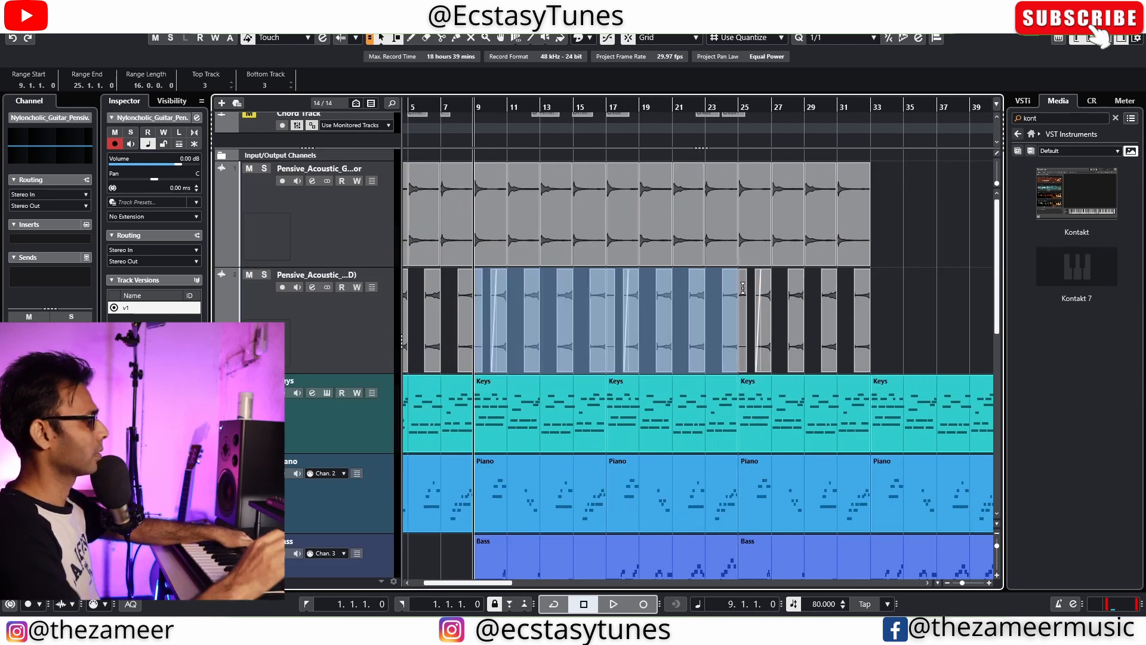
pyautogui.press('Delete')
pyautogui.press('space')
# Step: Listen from bar 9 and examine how the lower guitar and drum tracks line up across the extended arrangement
pyautogui.press('g')
pyautogui.press('g')
pyautogui.press('g')
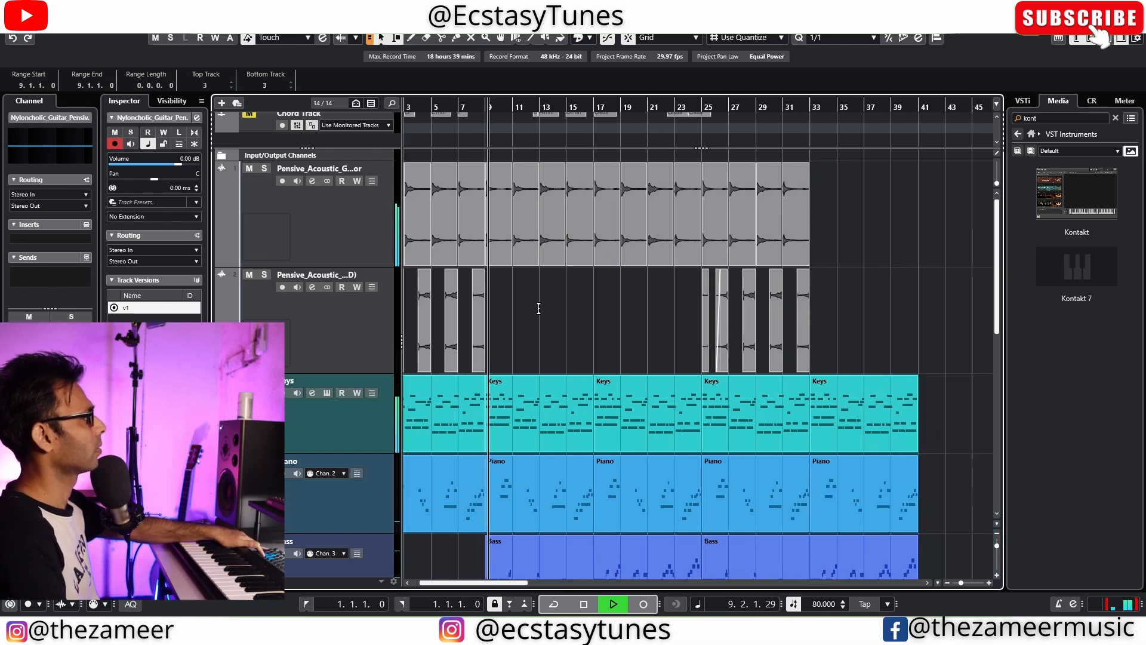
pyautogui.scroll(-5, 552, 335)
pyautogui.press('h')
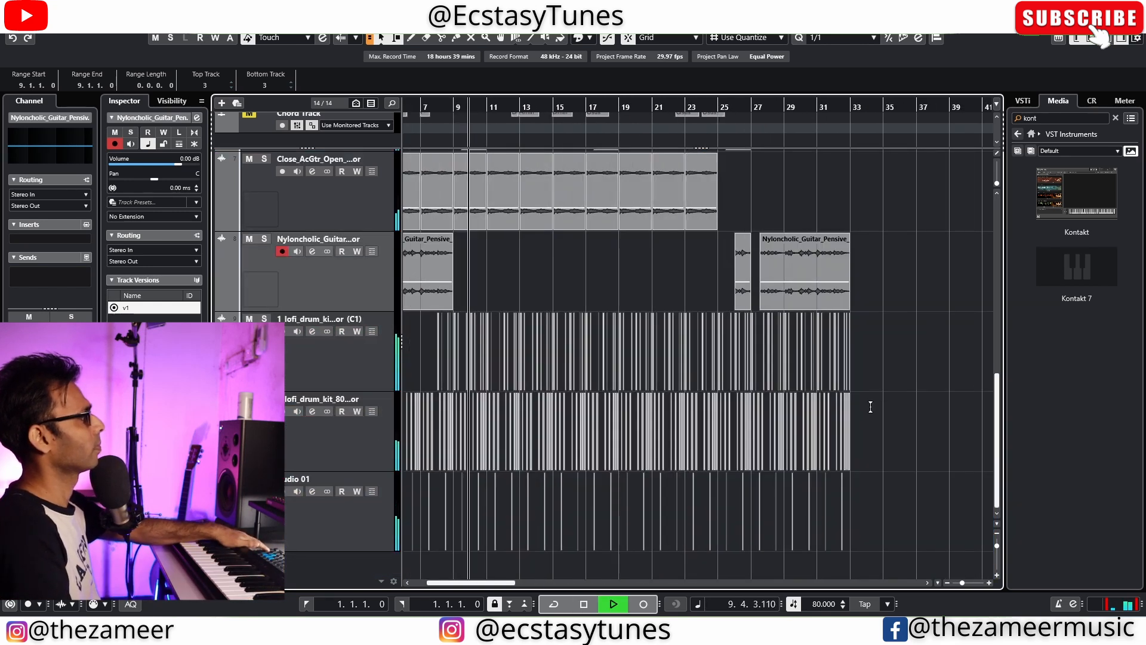
pyautogui.press('h')
pyautogui.press('h')
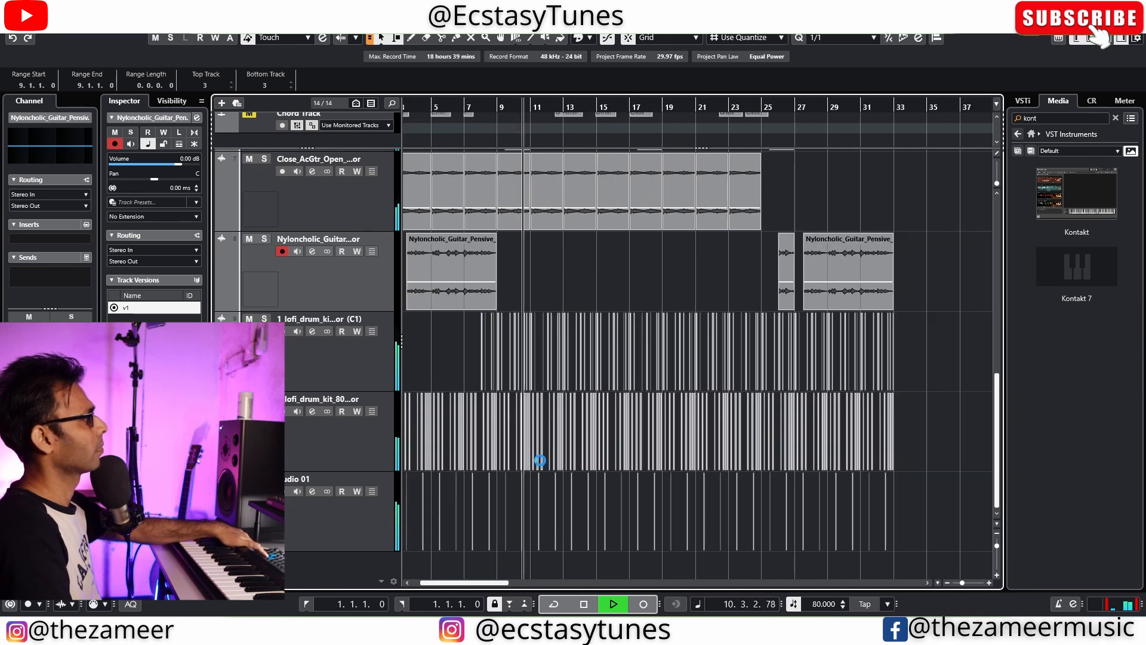
pyautogui.press('g')
pyautogui.press('h')
pyautogui.press('g')
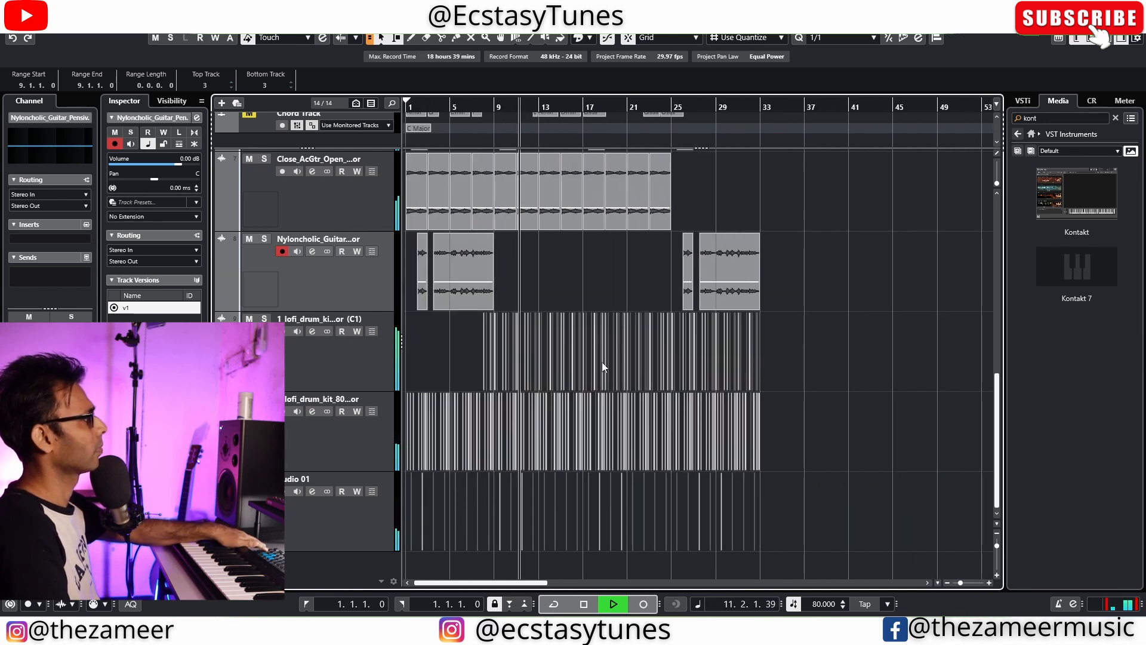
pyautogui.scroll(2, 671, 305)
pyautogui.scroll(8, 671, 301)
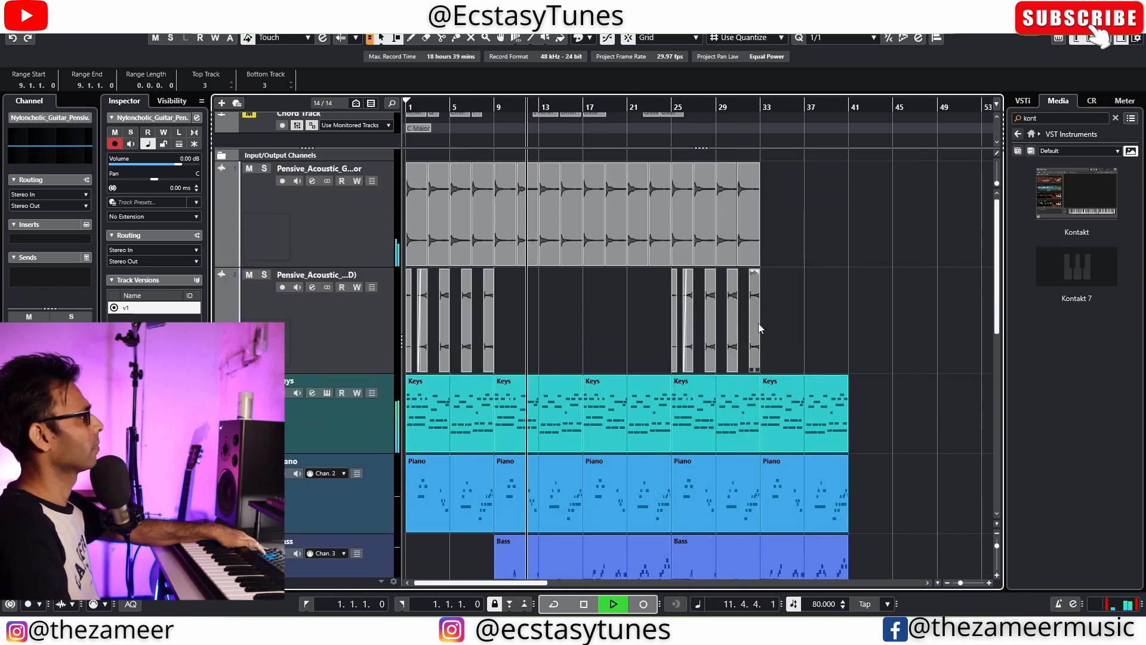
# Step: Duplicate the clips of bars 25 to 32 on both Pensive acoustic guitar tracks to start at bar 33
pyautogui.press('h')
pyautogui.press('g')
pyautogui.moveTo(785, 227); pyautogui.dragTo(660, 352)
pyautogui.hotkey('ctrl', 'd')
pyautogui.press('g')
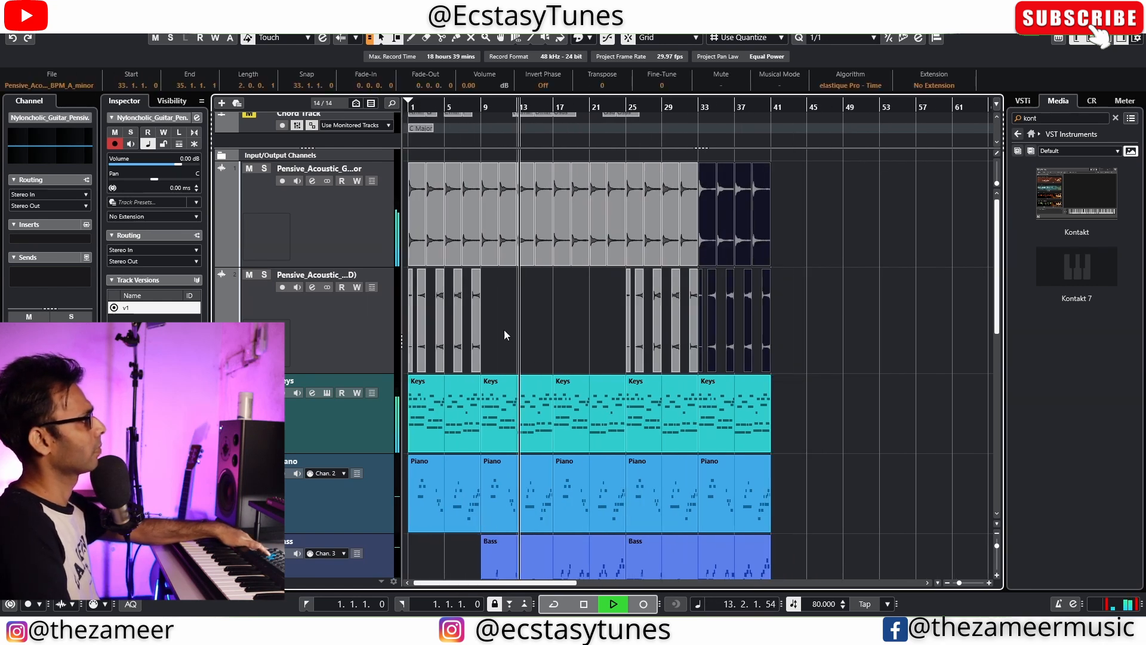
pyautogui.press('h')
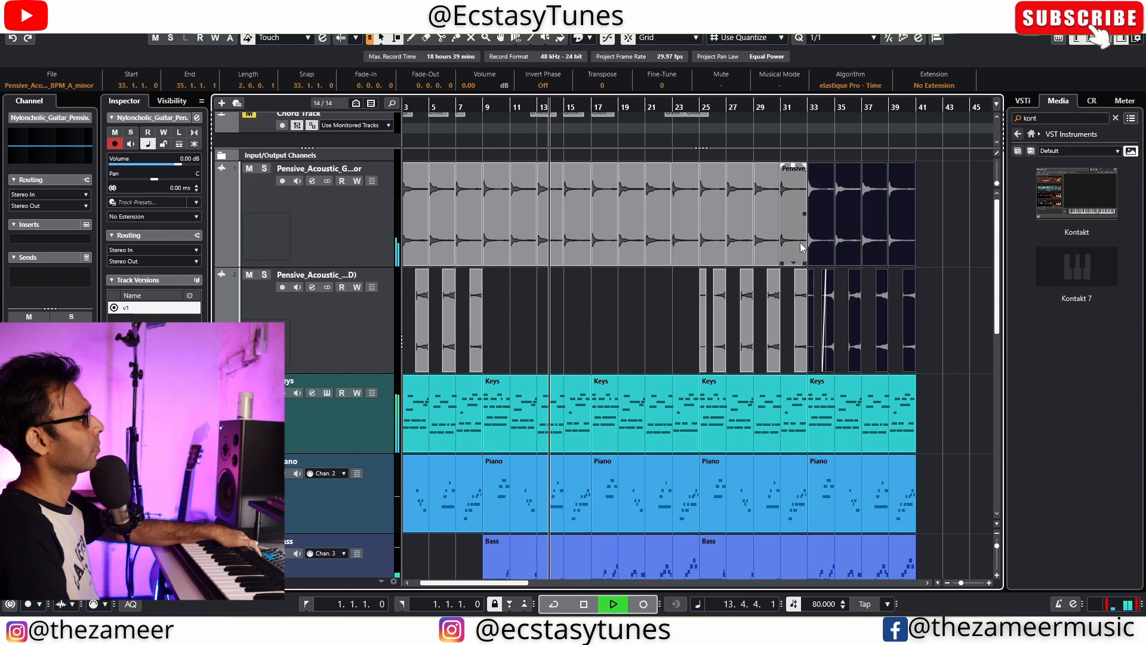
# Step: Select the first Pensive acoustic guitar track's clips from bar 25 to bar 41, clear the selection and play from bar 24
pyautogui.press('g')
pyautogui.press('space')
pyautogui.click(818, 236)
pyautogui.moveTo(663, 241); pyautogui.dragTo(629, 235)
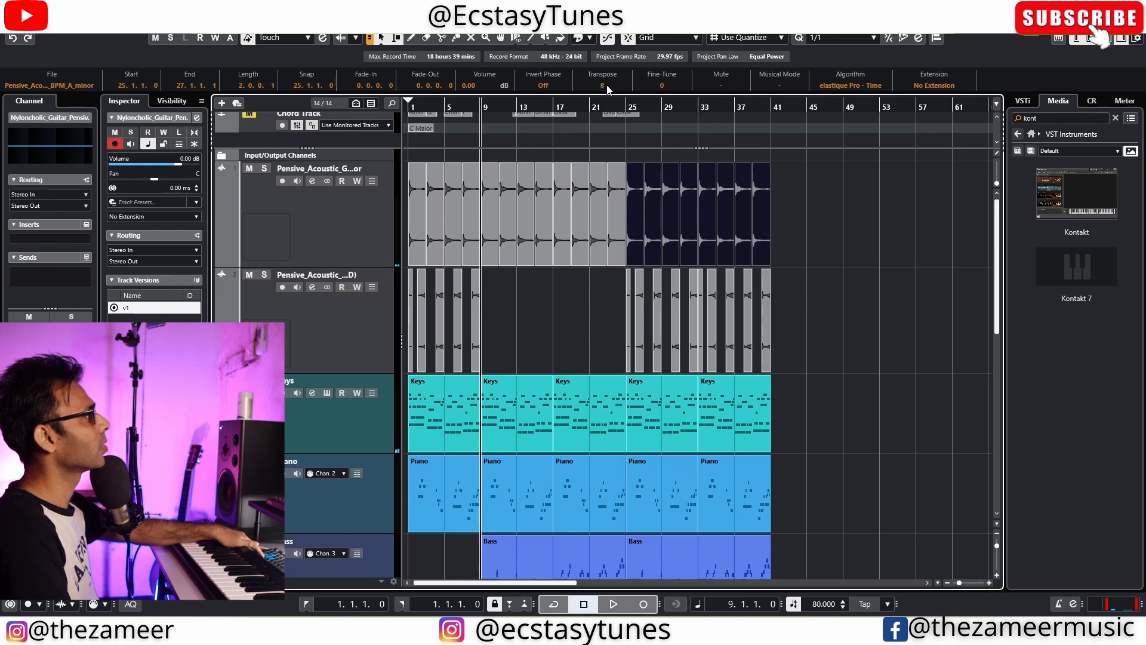
pyautogui.click(623, 139)
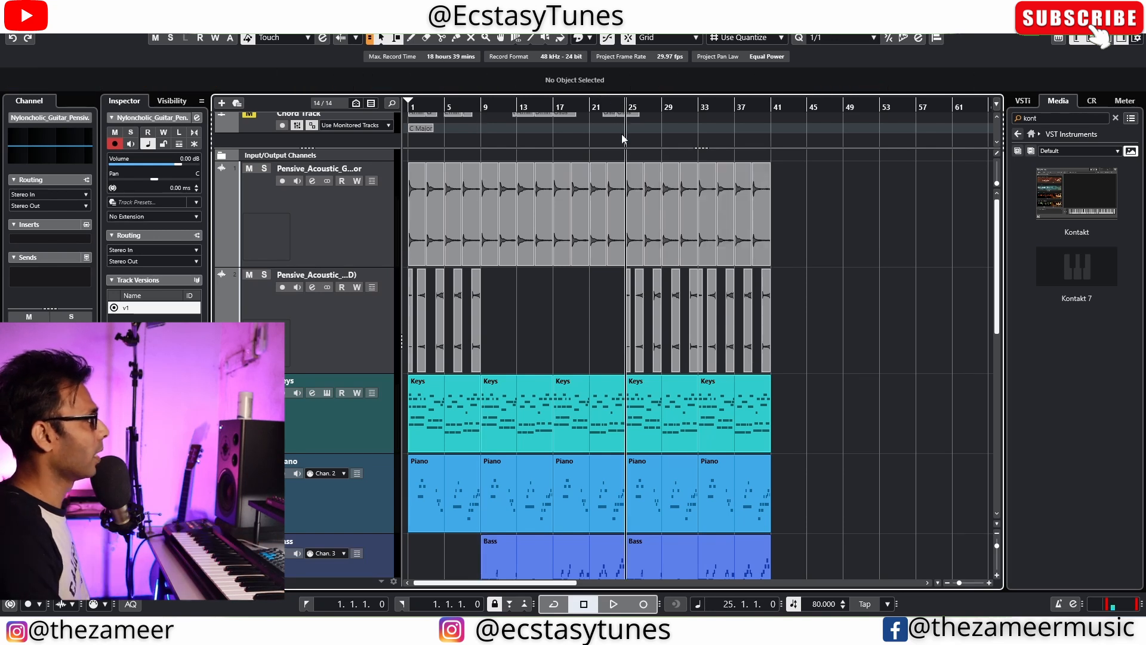
pyautogui.click(615, 104)
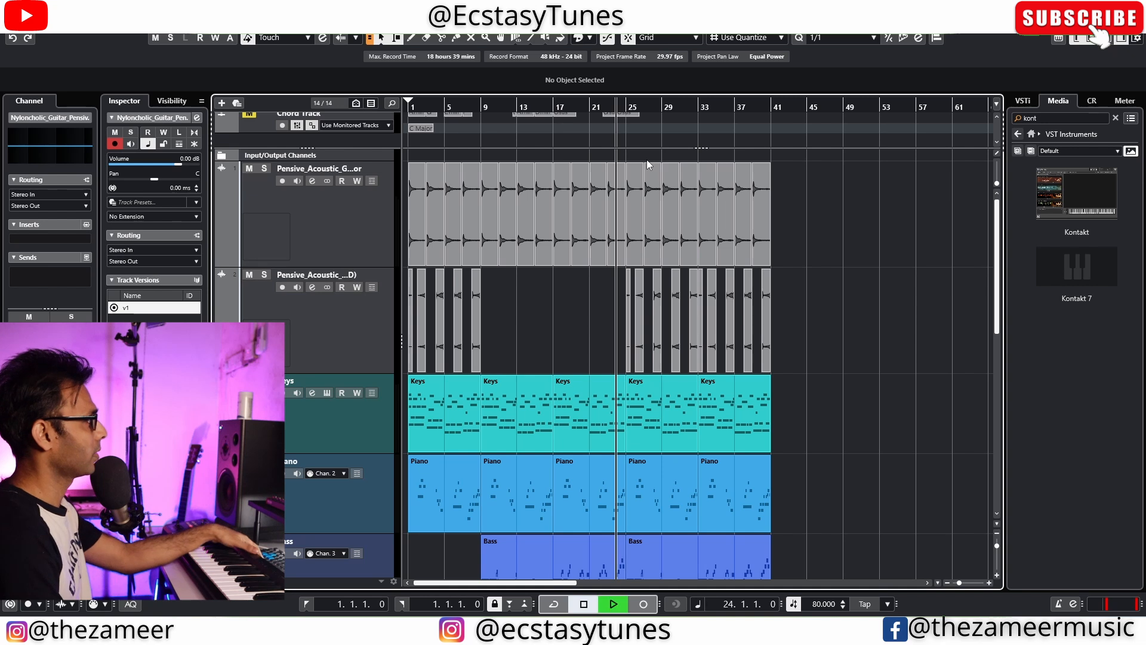
pyautogui.press('space')
# Step: Extend the Close_AcGtr open riff clips from bar 25 up to bar 41
pyautogui.scroll(-3, 912, 344)
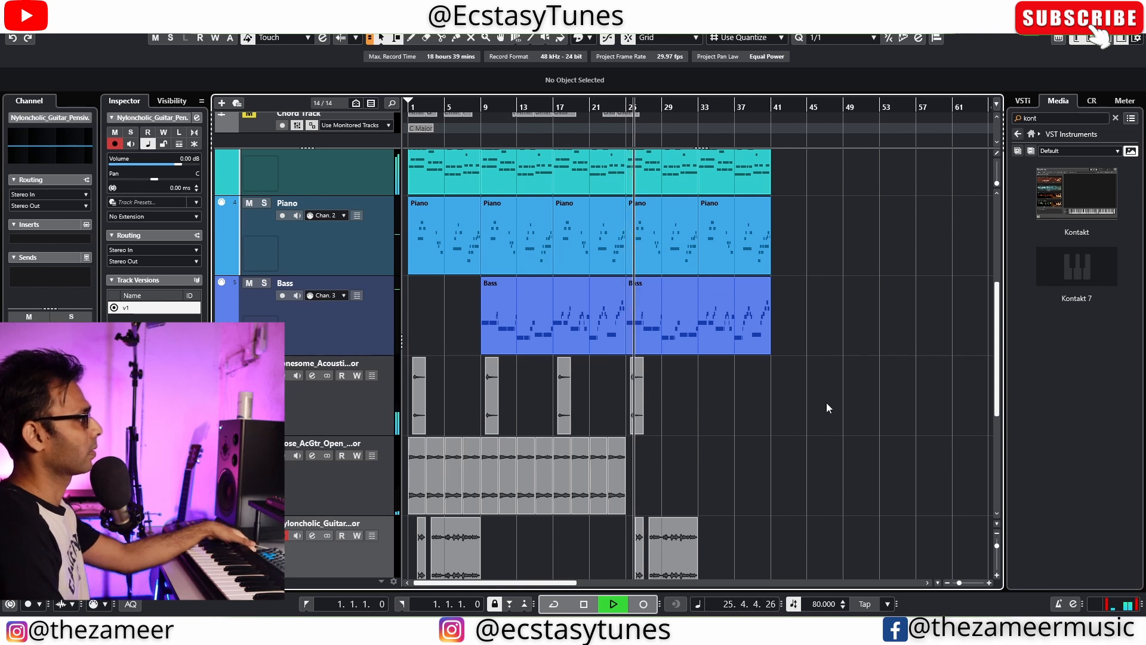
pyautogui.keyDown('ctrl'); pyautogui.scroll(2, 654, 479); pyautogui.keyUp('ctrl')
pyautogui.scroll(-2, 652, 472)
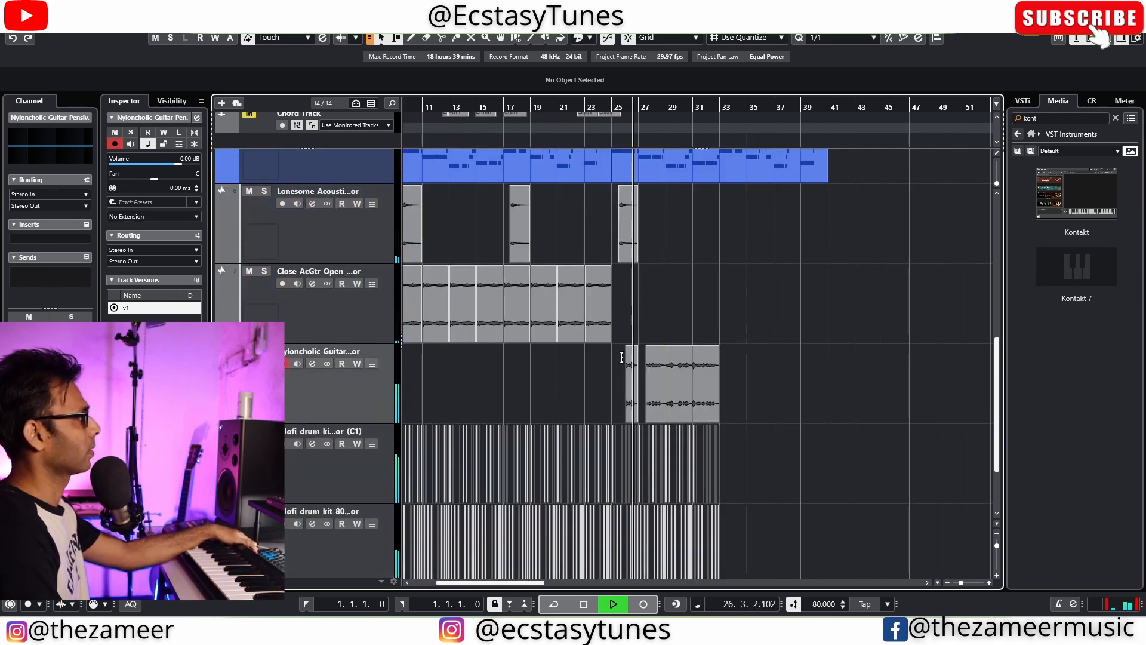
pyautogui.keyDown('ctrl'); pyautogui.scroll(-2, 625, 328); pyautogui.keyUp('ctrl')
pyautogui.moveTo(522, 324); pyautogui.dragTo(521, 323)
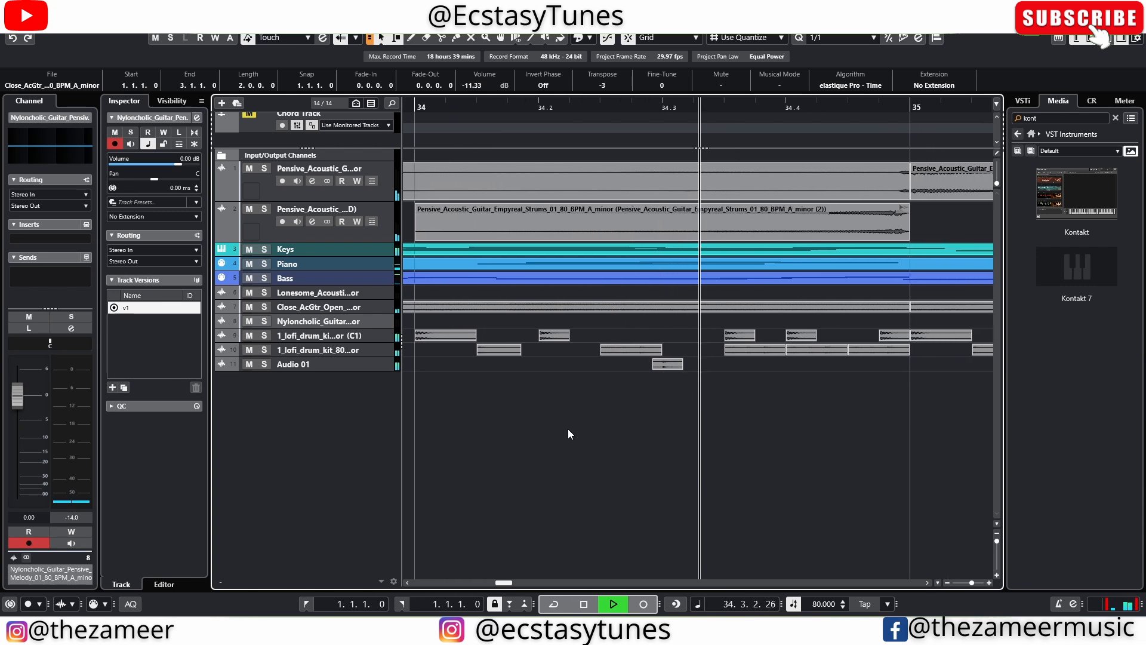
# Step: Play the closing section from bar 34 and review the clips up to the arrangement's end at bar 41
pyautogui.press('g')
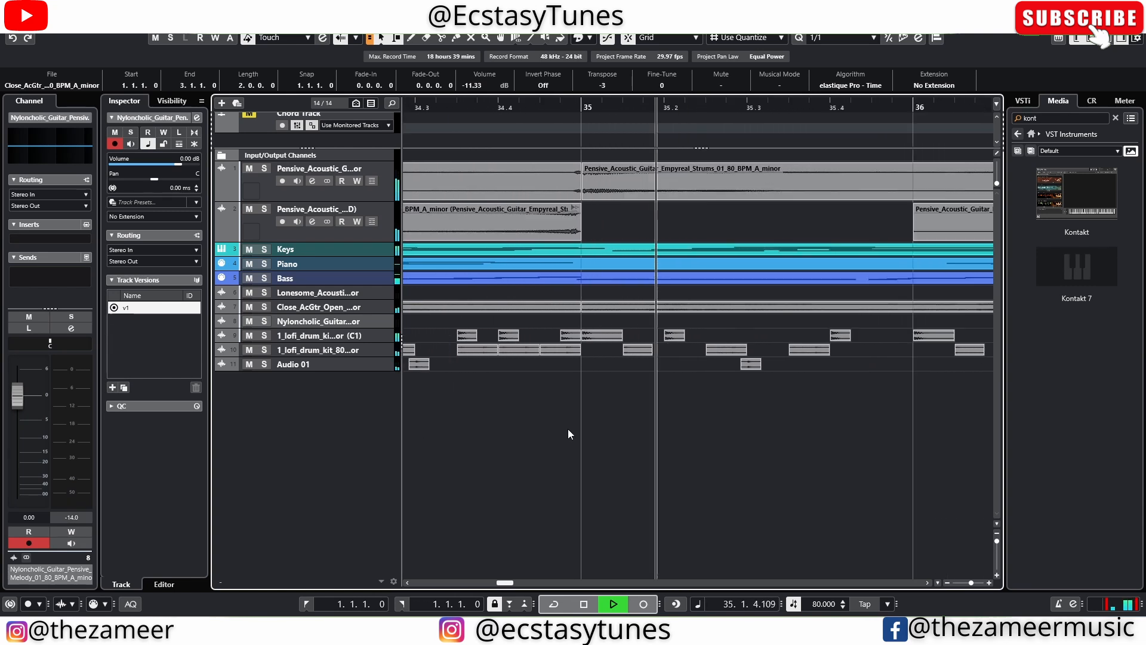
pyautogui.press('g')
pyautogui.press('g')
pyautogui.press('g')
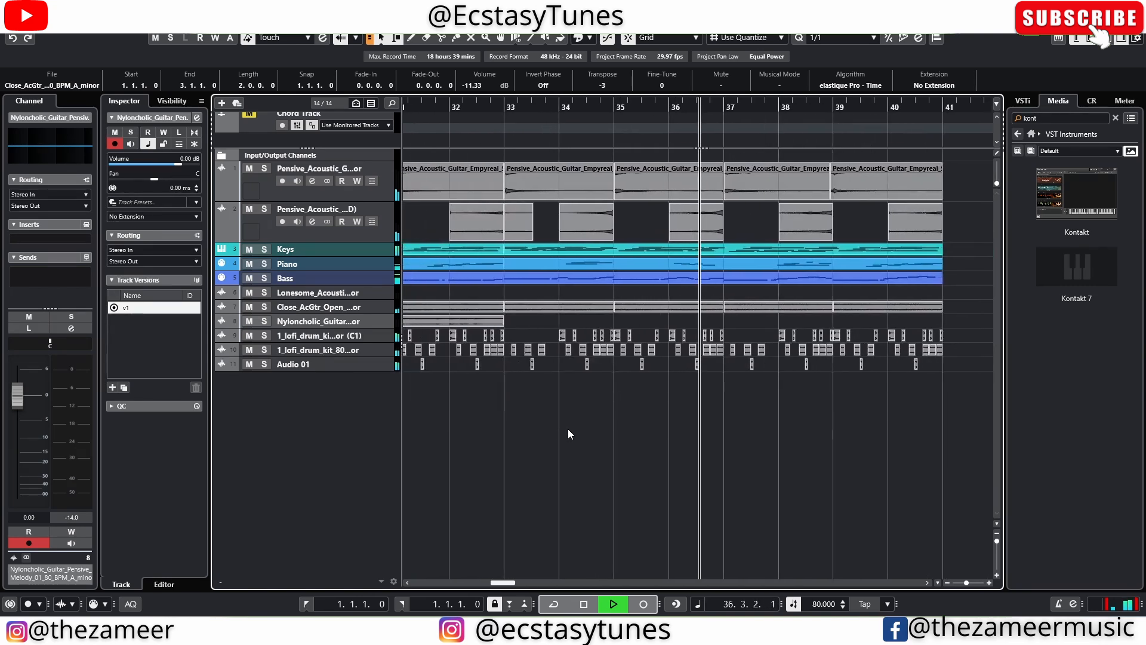
pyautogui.press('g')
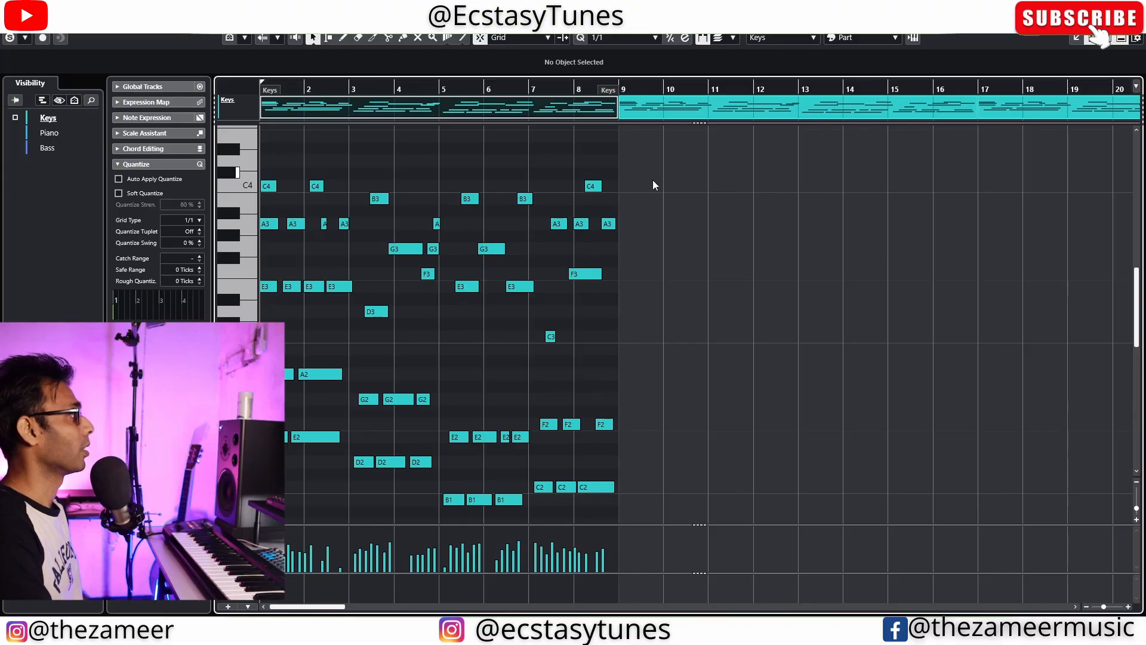
# Step: Examine the notes of the first Keys and Piano parts in the Key Editor
pyautogui.moveTo(654, 180); pyautogui.dragTo(283, 525)
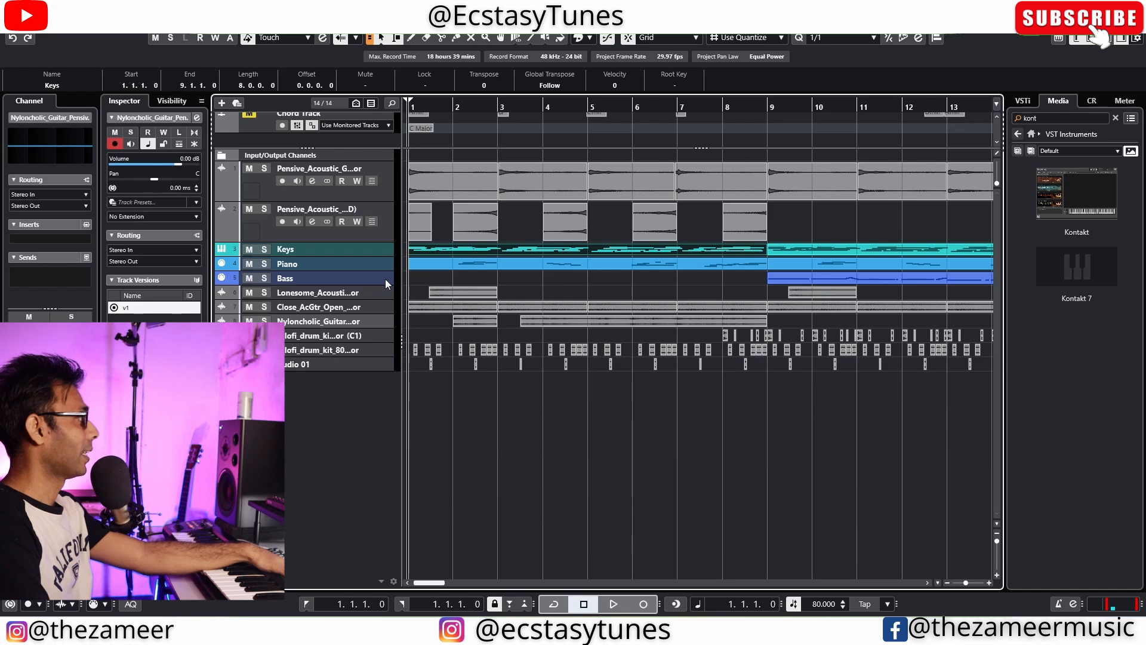
pyautogui.doubleClick(424, 267)
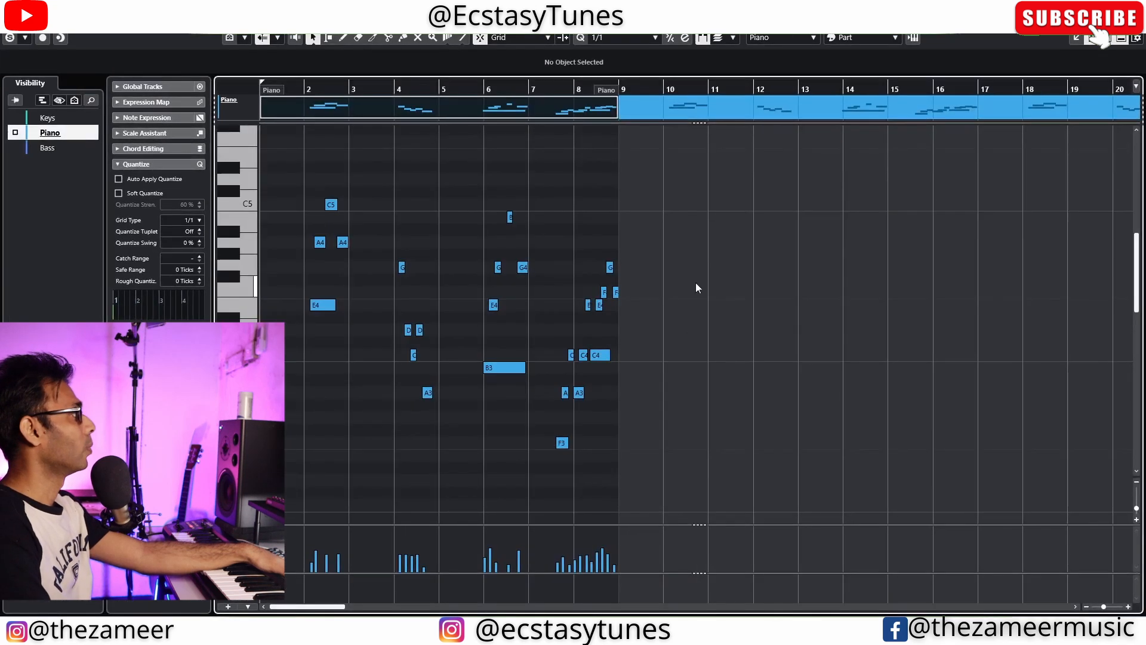
pyautogui.moveTo(769, 186); pyautogui.dragTo(284, 450)
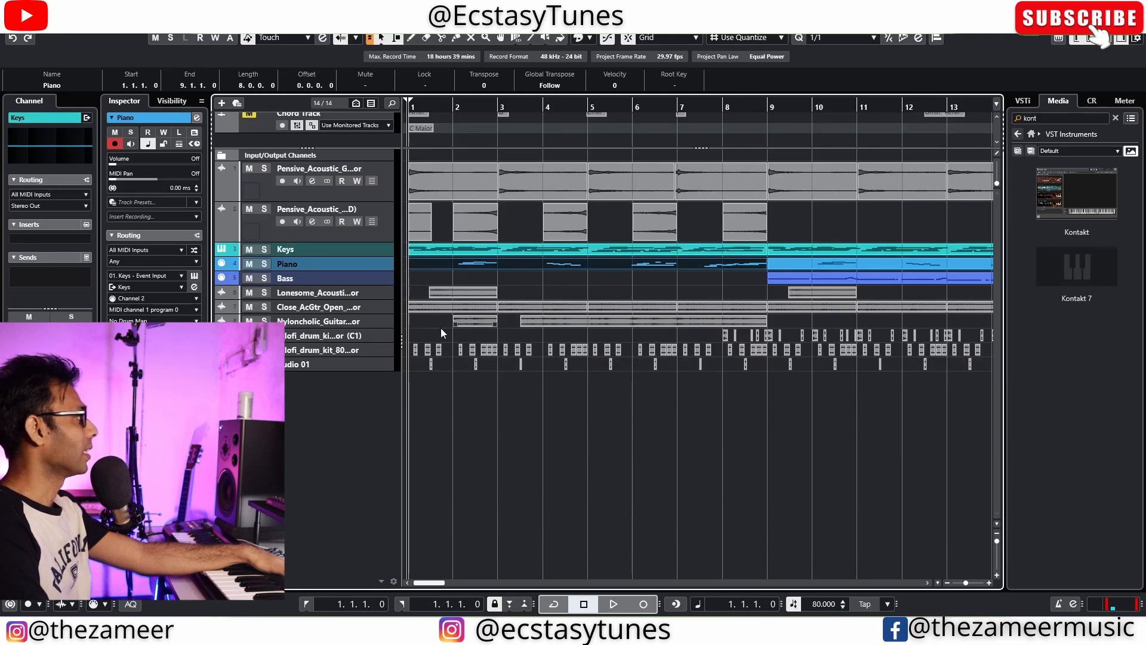
# Step: Select the Bass track and open its part starting at bar 9 for note viewing
pyautogui.click(373, 278)
pyautogui.click(819, 279)
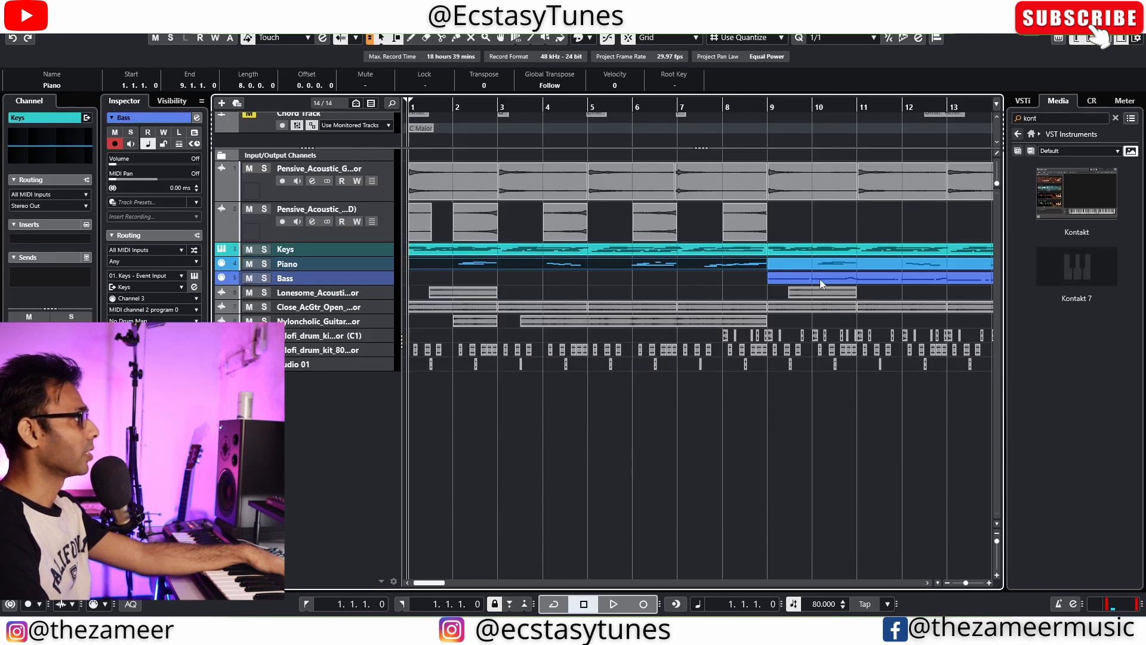
pyautogui.click(819, 278)
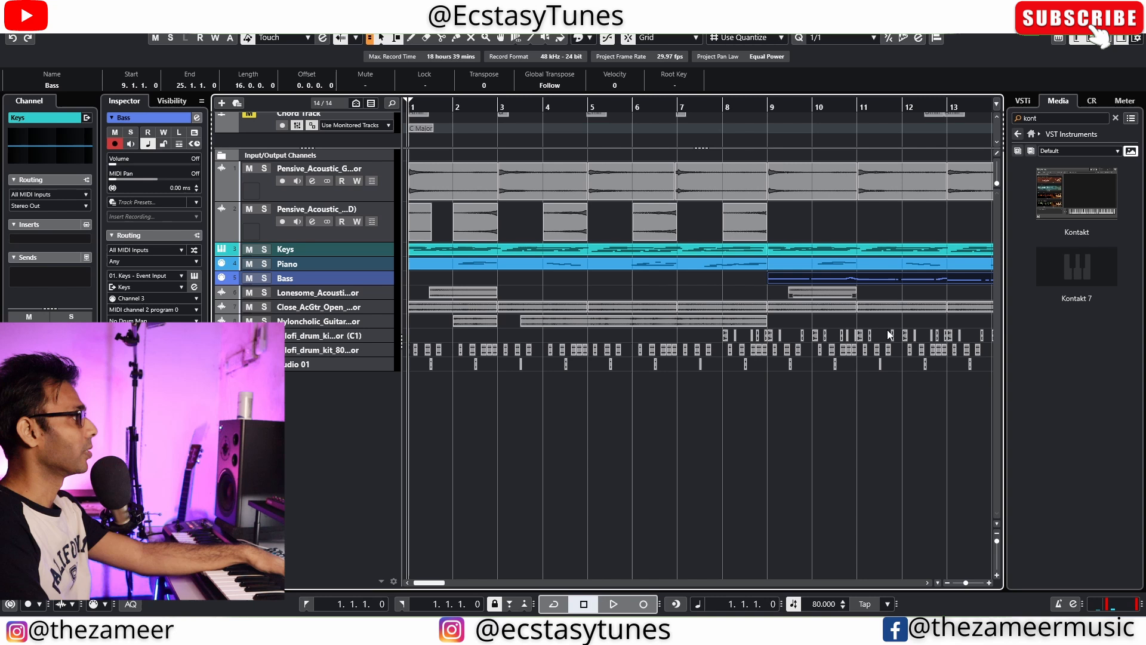
pyautogui.doubleClick(900, 281)
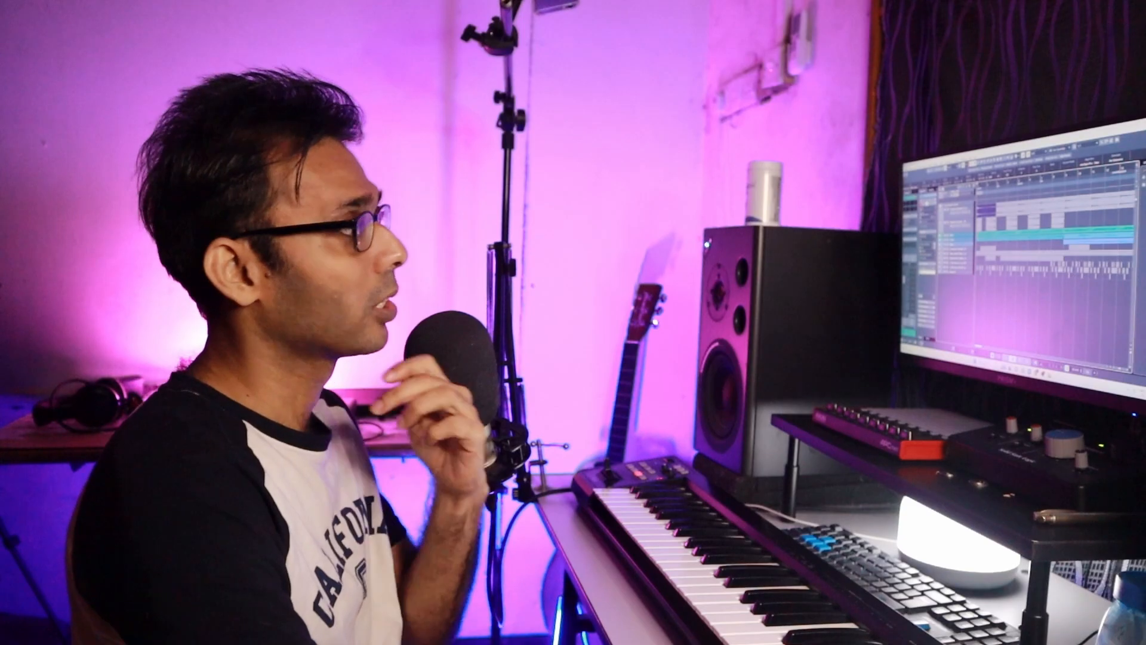